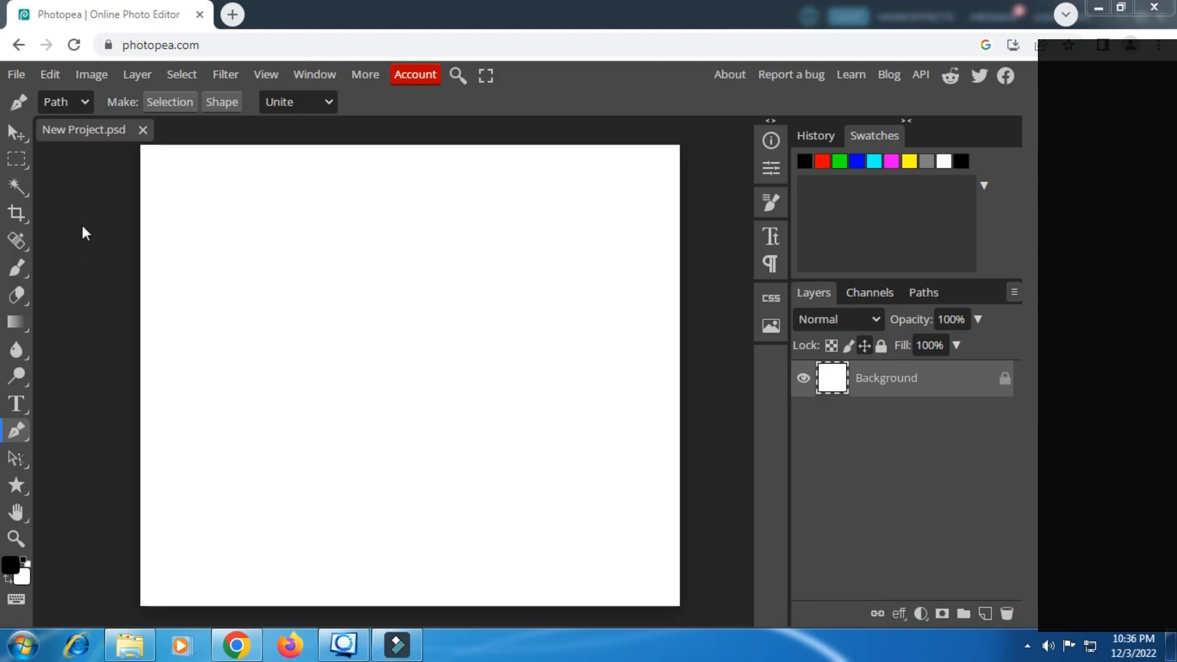
- Add a horizontal and a vertical guide at 540 pixels each and show the grid over the canvas
click(264, 75)
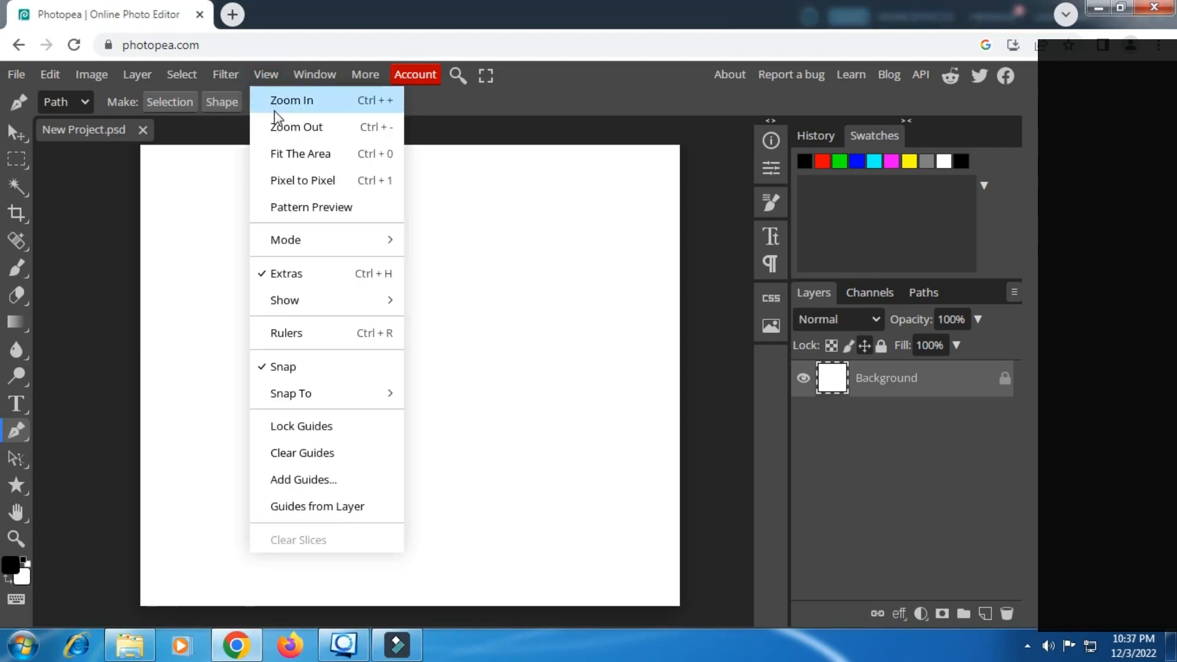
mouse_move(294, 307)
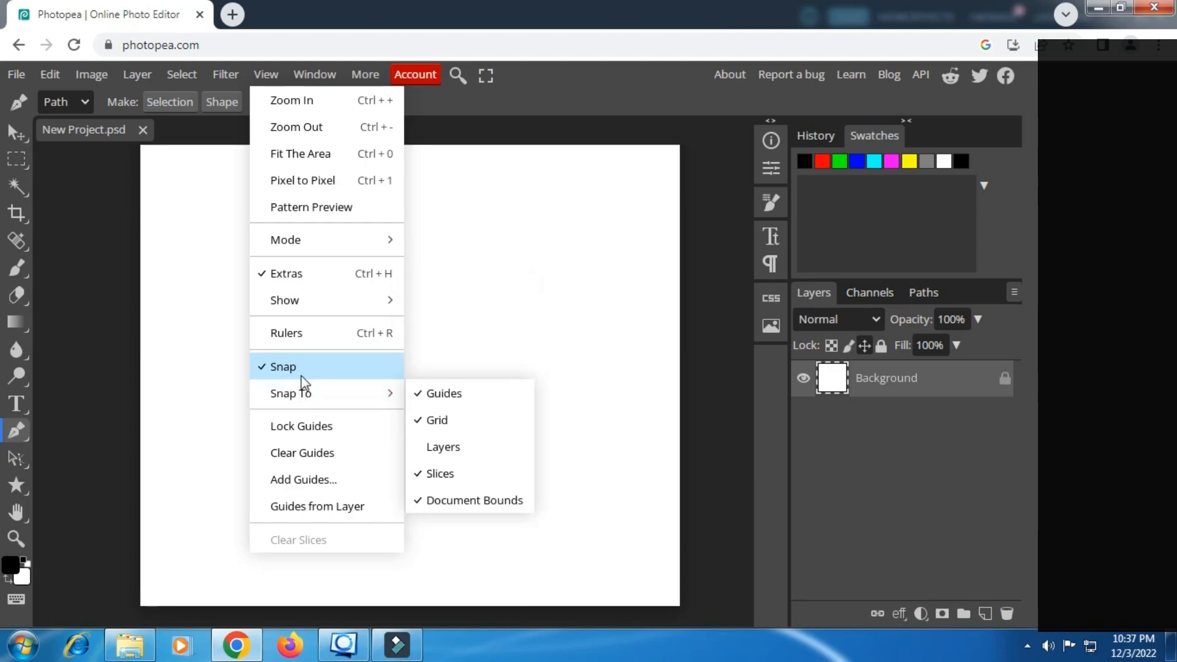
click(311, 484)
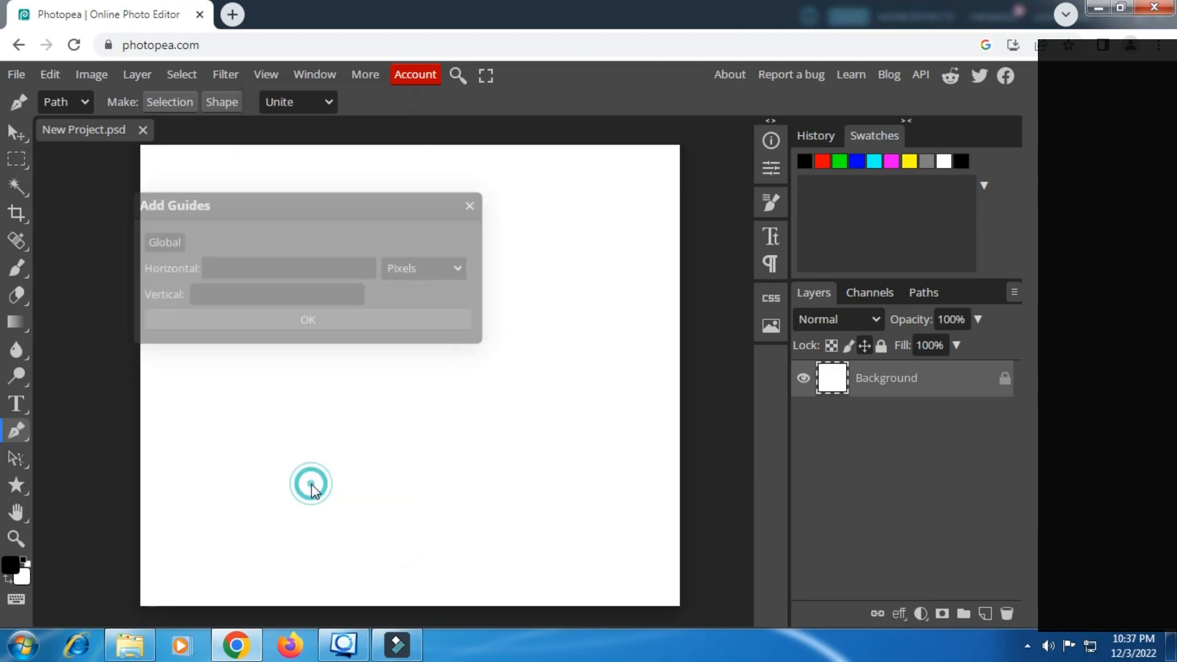
click(262, 275)
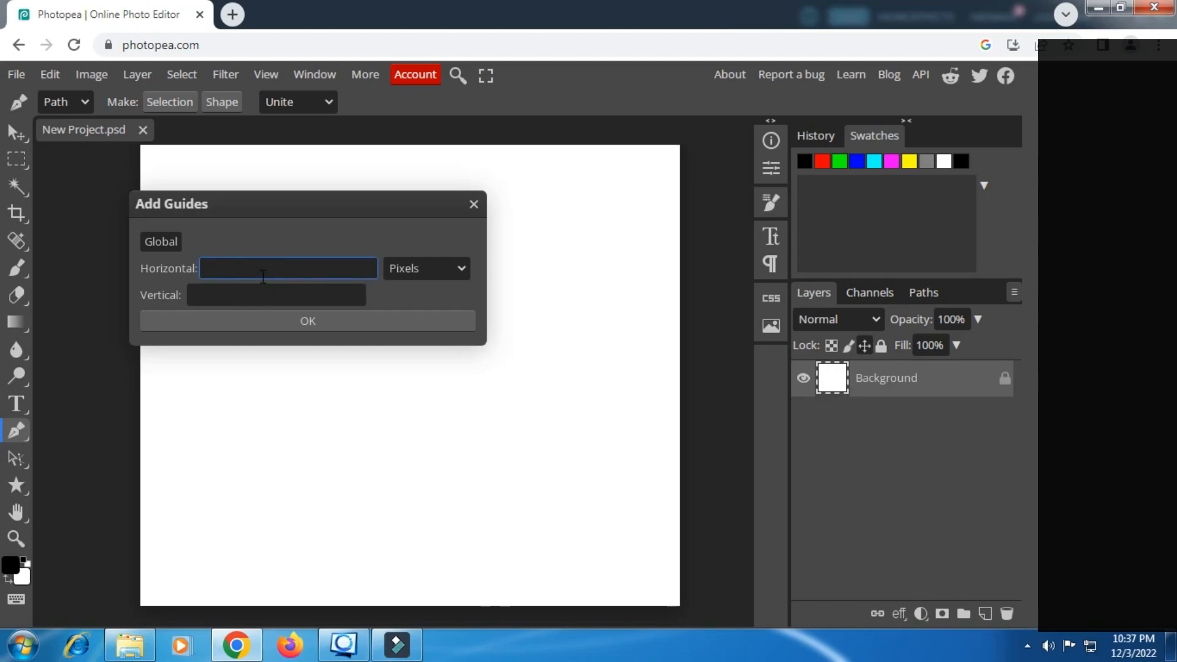
text(540)
click(251, 296)
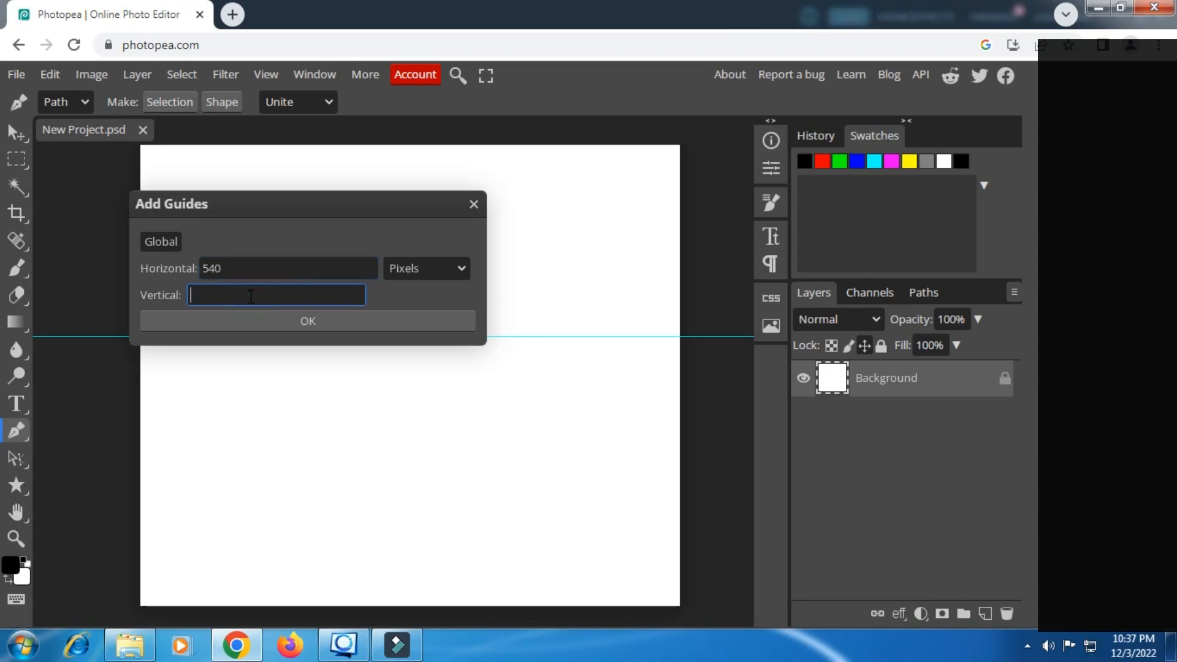
text(540)
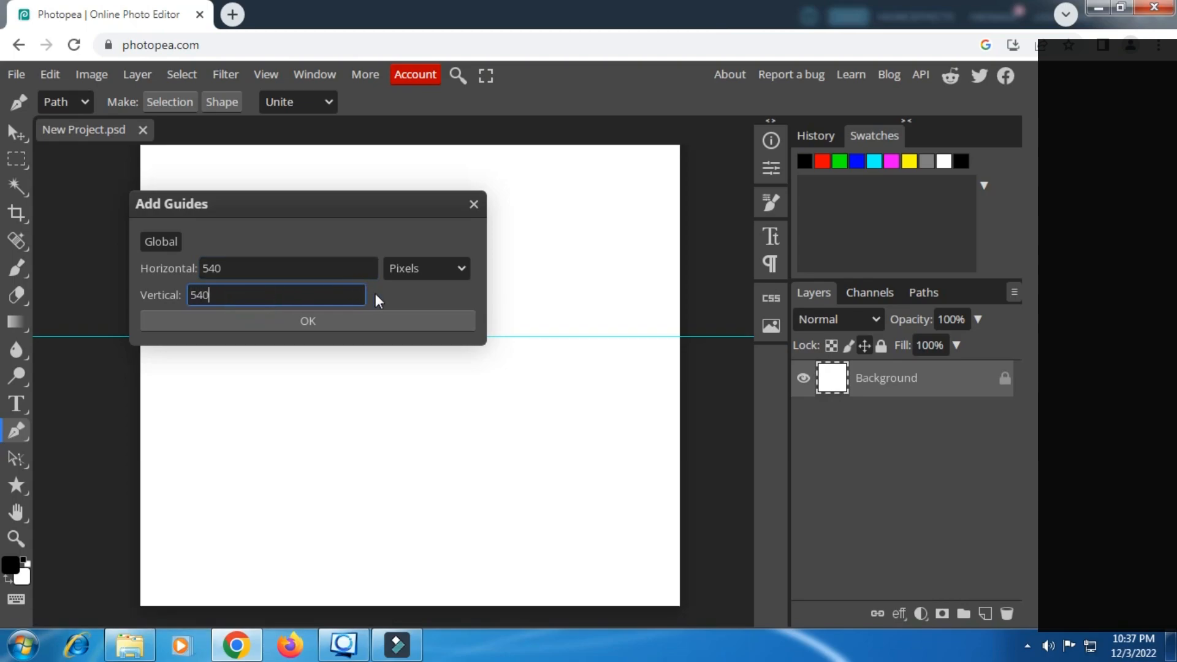
click(339, 324)
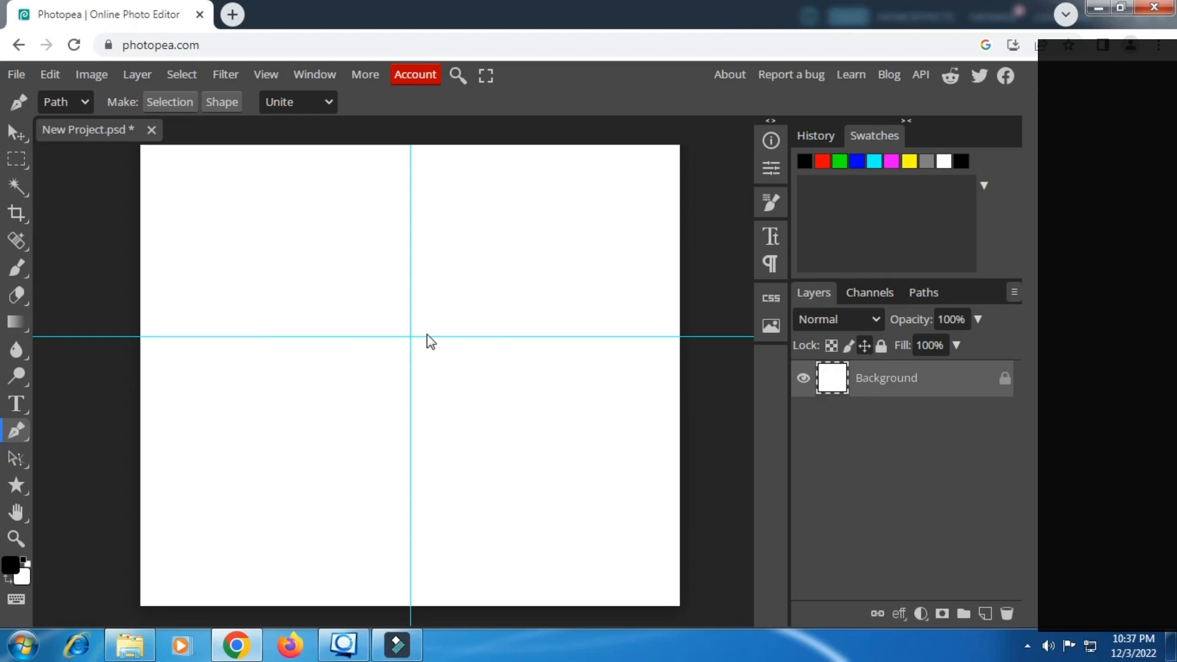
click(269, 77)
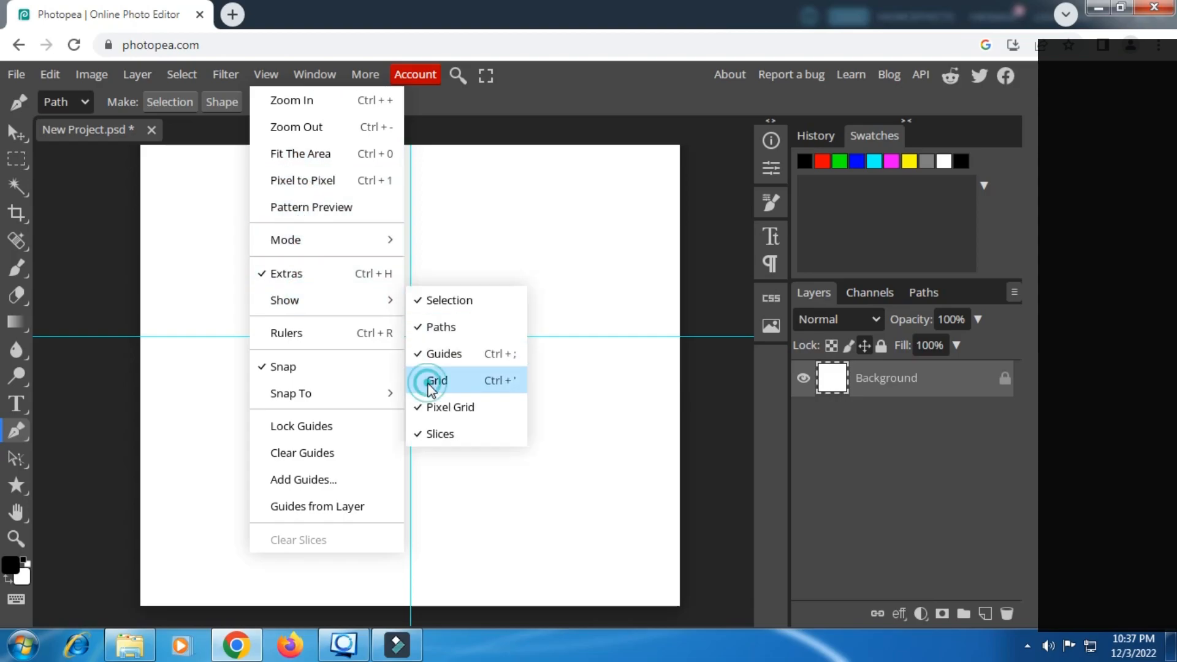
click(431, 384)
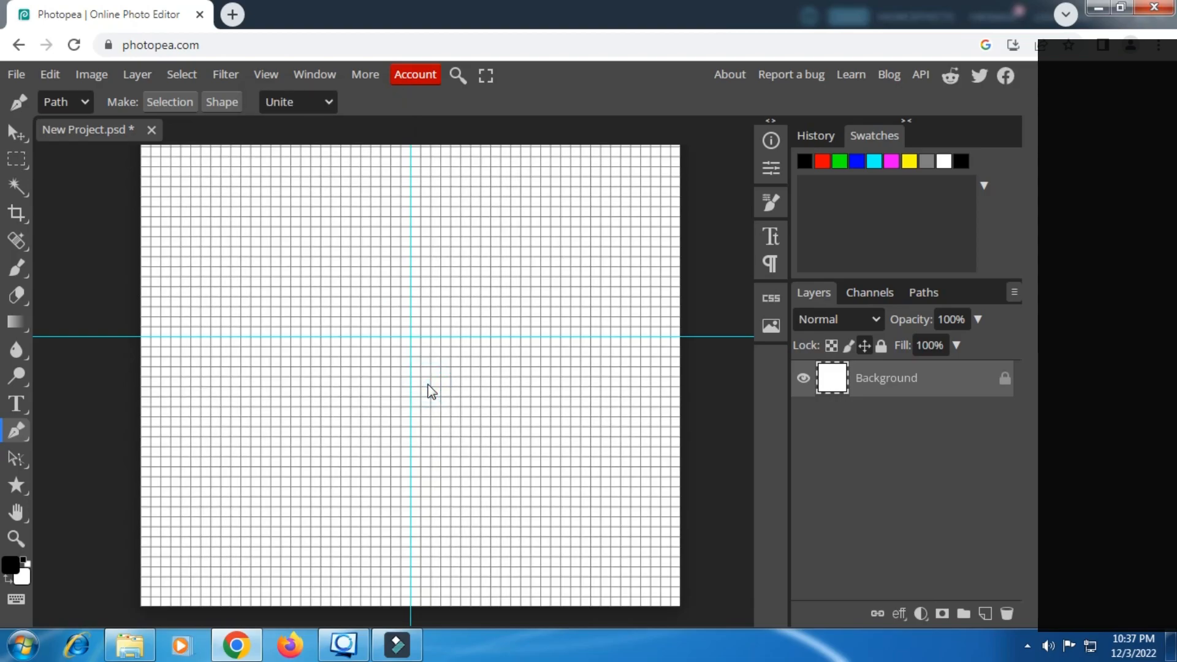
- Set up the Custom Shape tool in Path mode with the half-filled shield as its shape
click(20, 488)
click(67, 482)
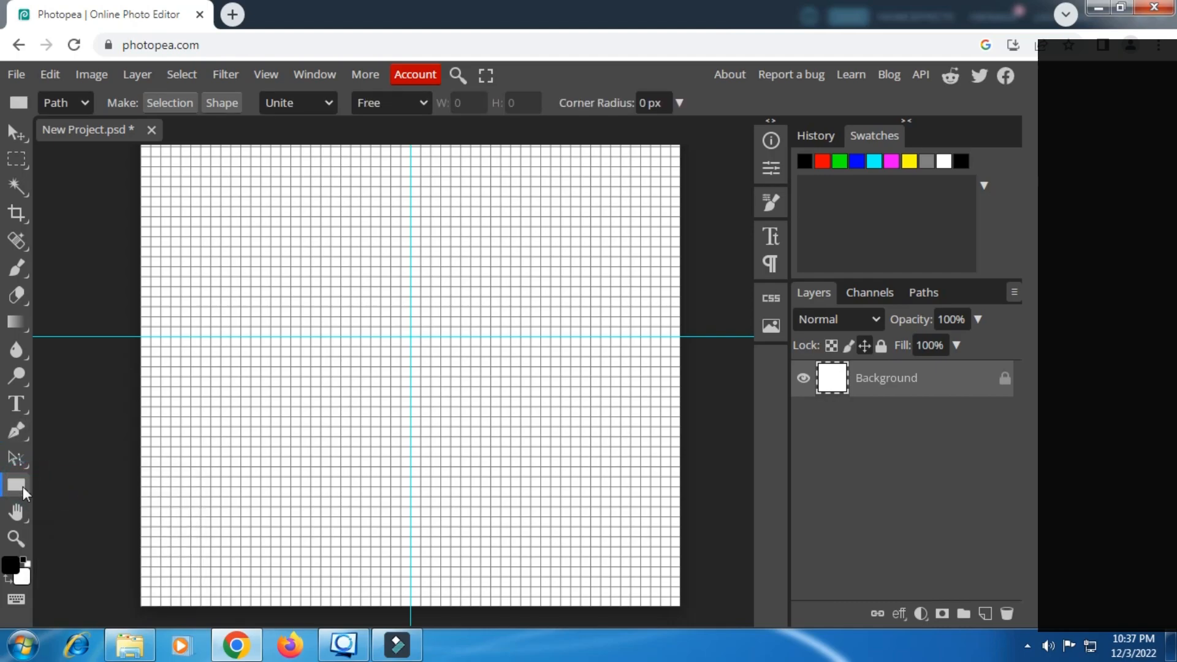
click(20, 485)
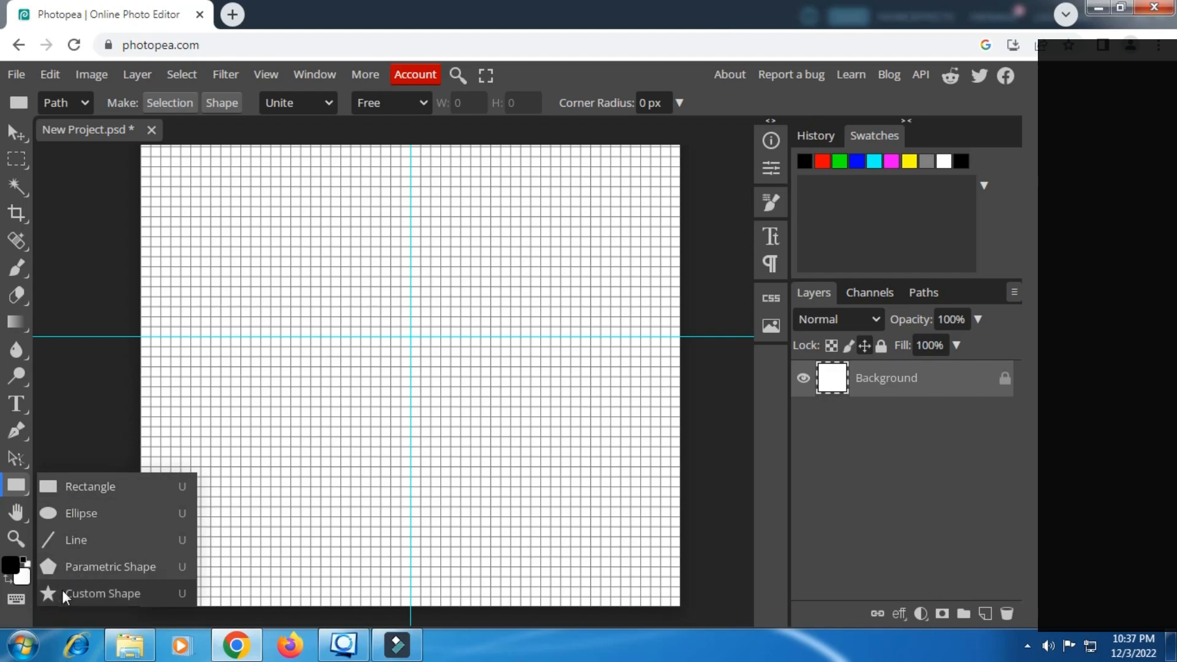
click(79, 592)
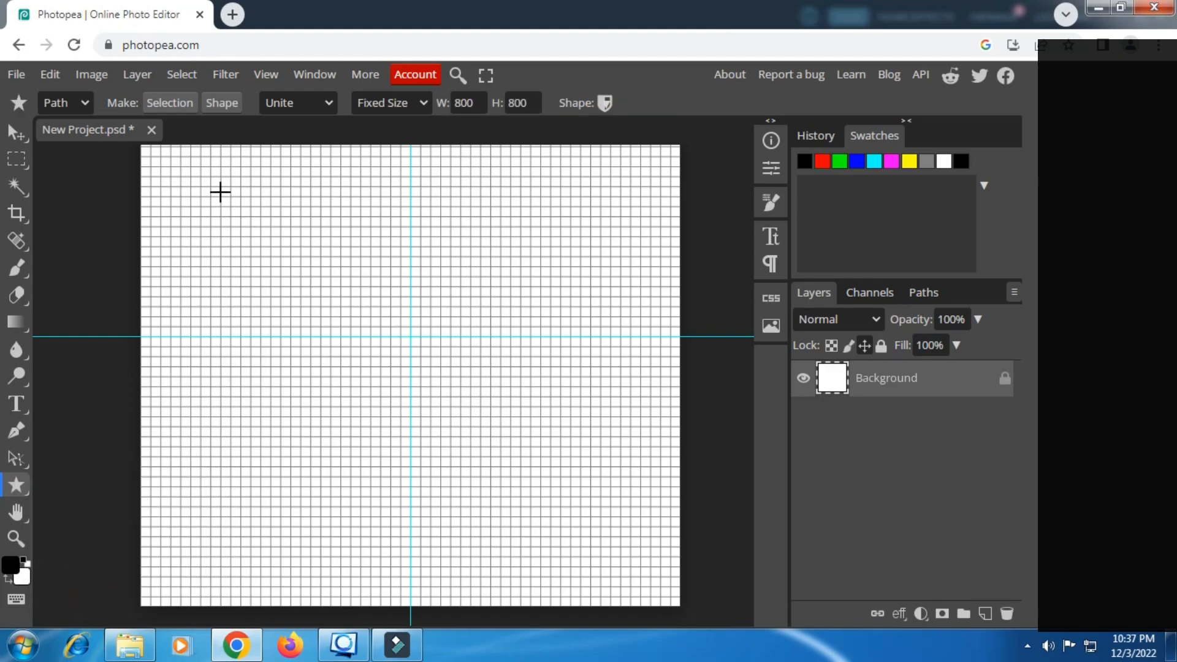
click(82, 100)
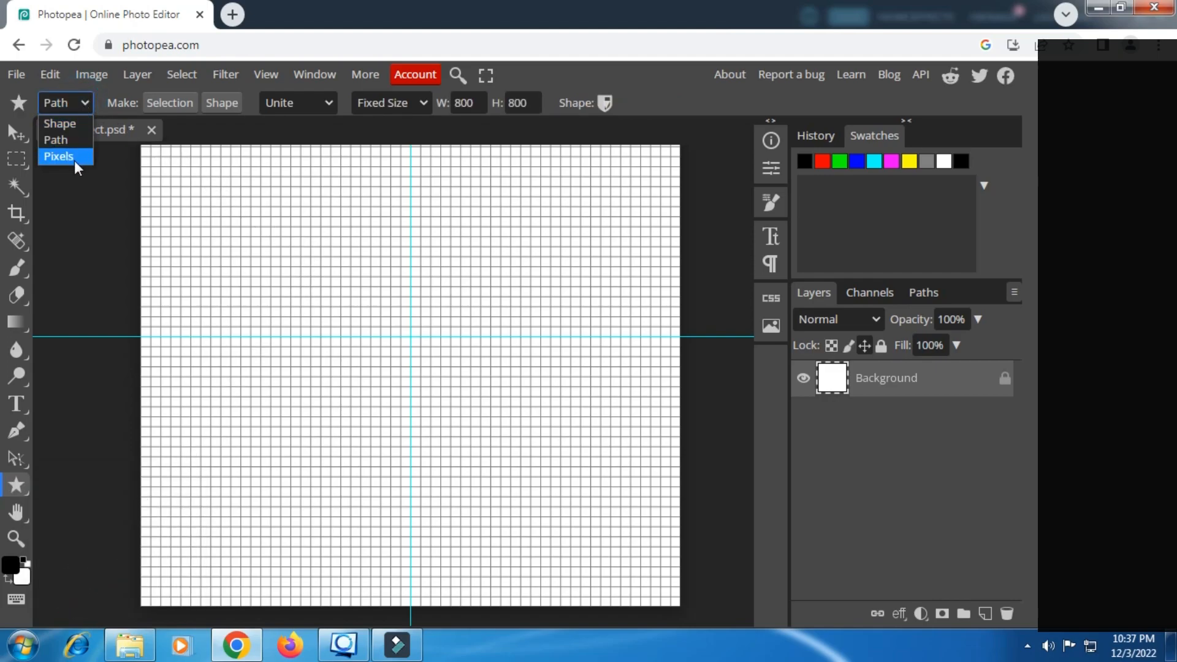
click(66, 141)
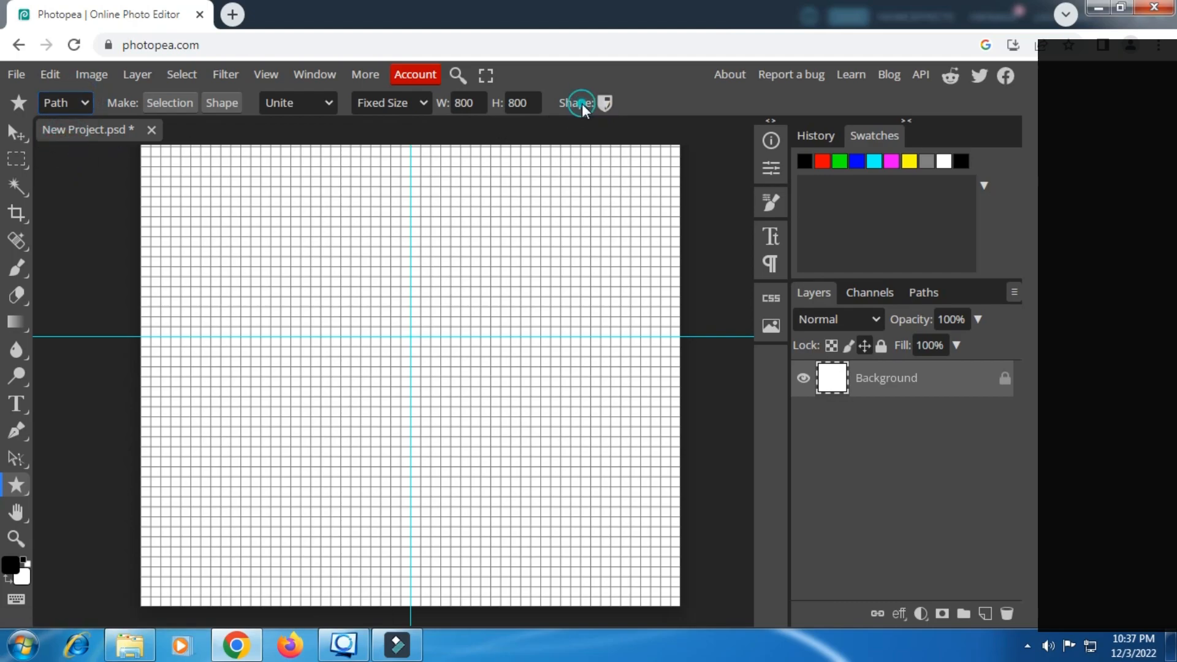
click(603, 104)
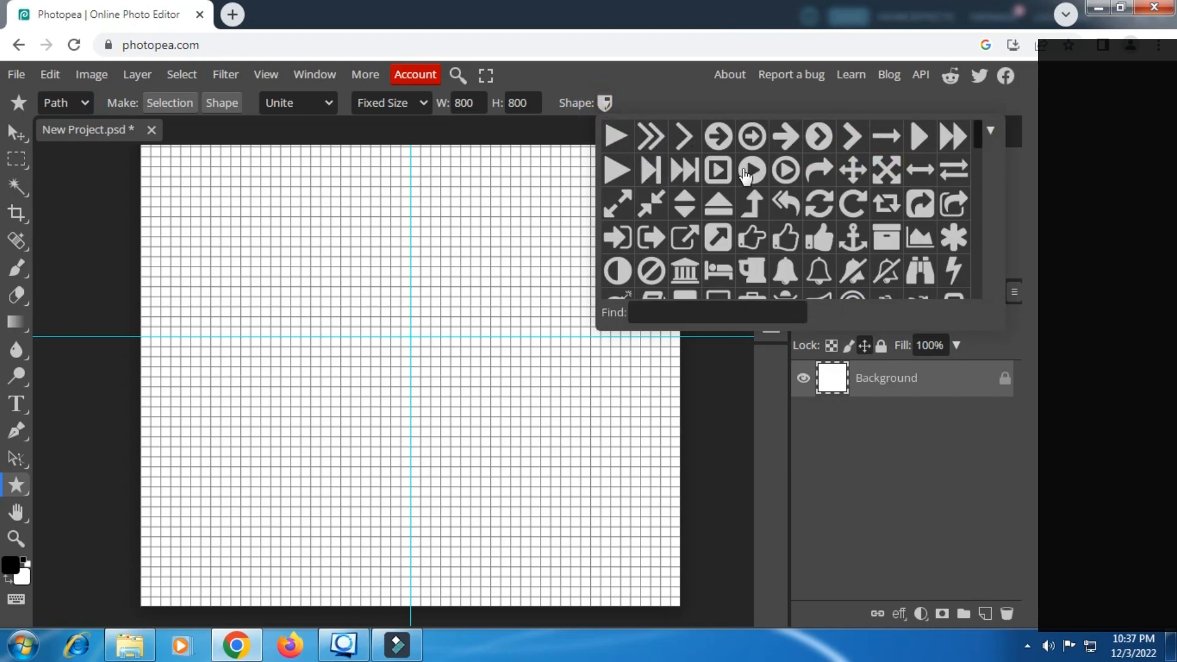
scroll(758, 192, down, 3)
scroll(758, 193, down, 8)
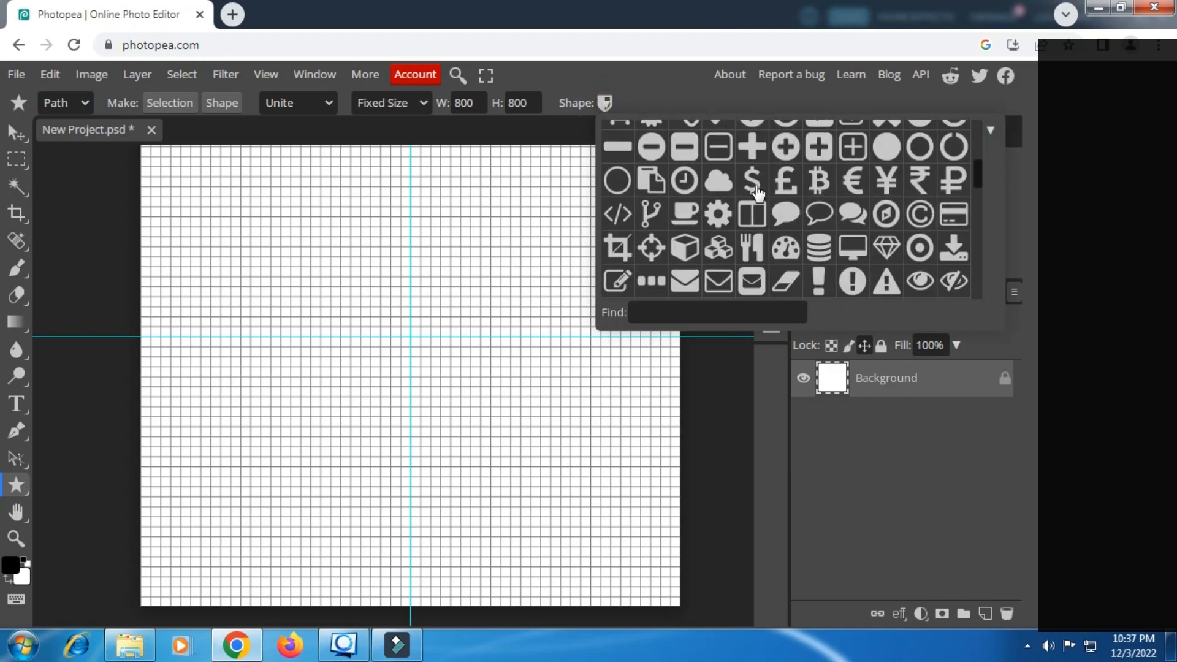
scroll(758, 192, down, 7)
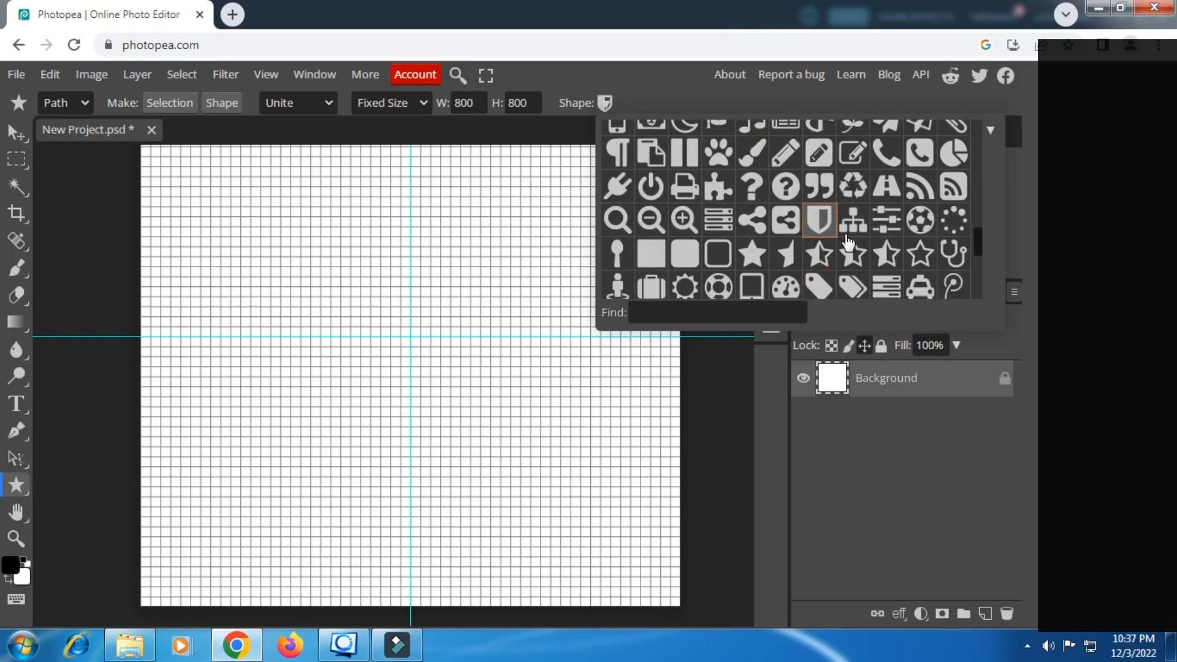
click(822, 219)
- Set the custom shape to a fixed size of 800 by 800
click(483, 101)
drag(483, 101, 410, 101)
text(800)
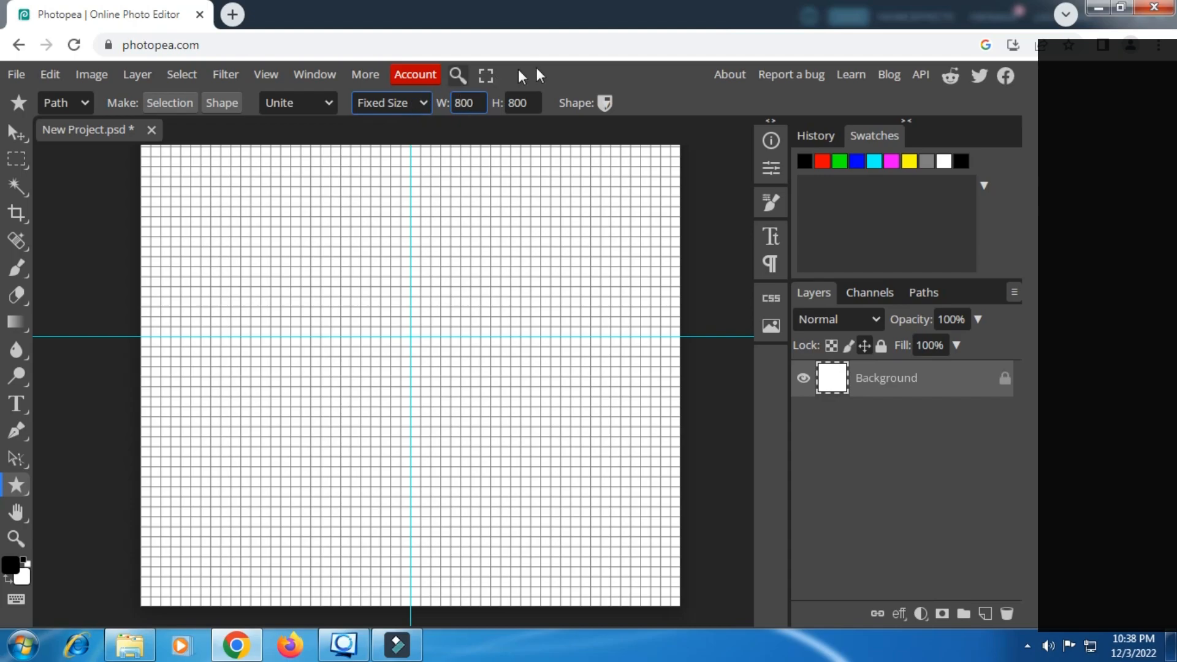
key(Tab)
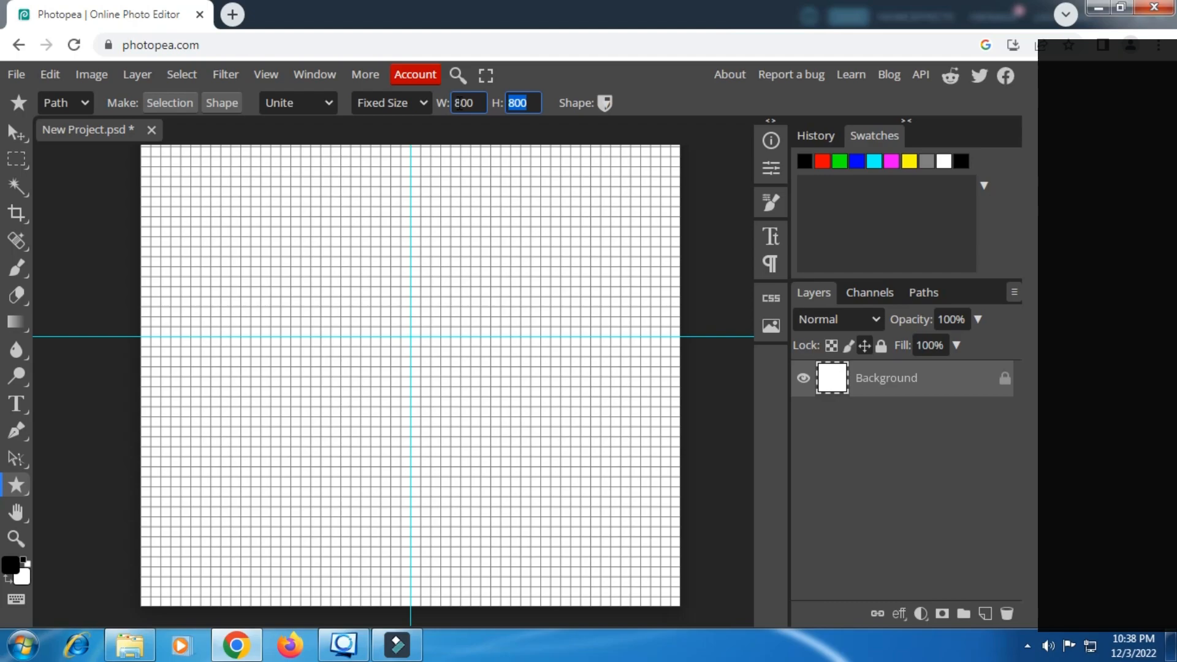
text(8)
click(423, 102)
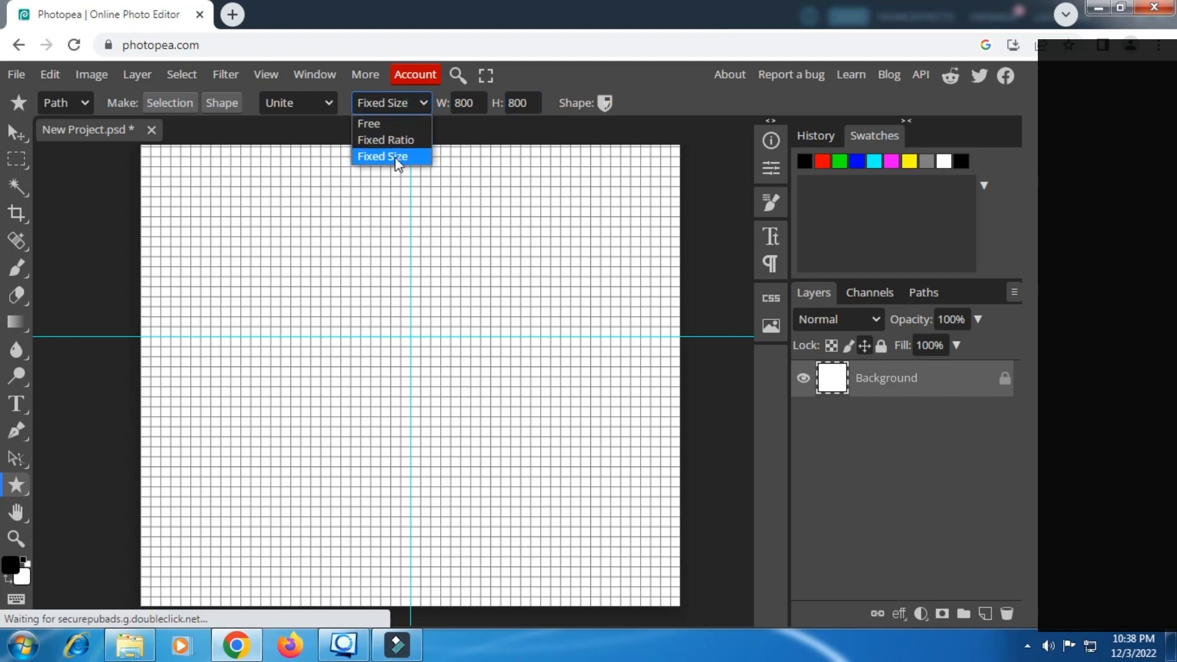
click(669, 73)
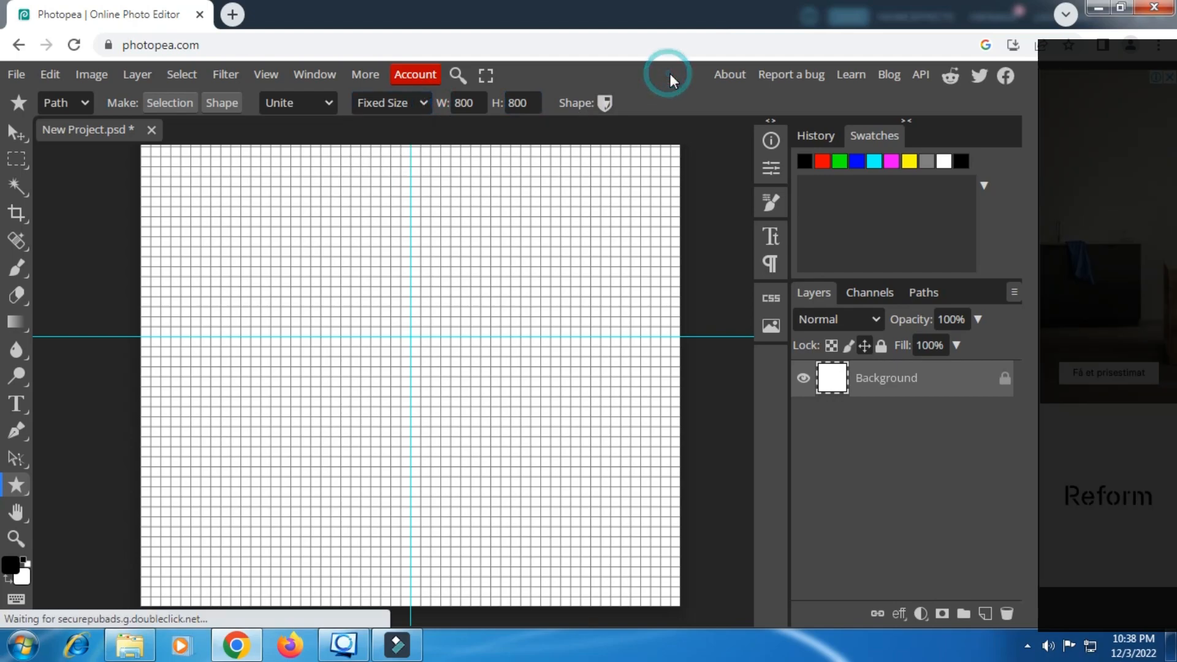
click(393, 101)
- Draw the 800 by 800 shield path roughly centred on the canvas around the guide intersection
key(alt)
scroll(412, 207, down, 3)
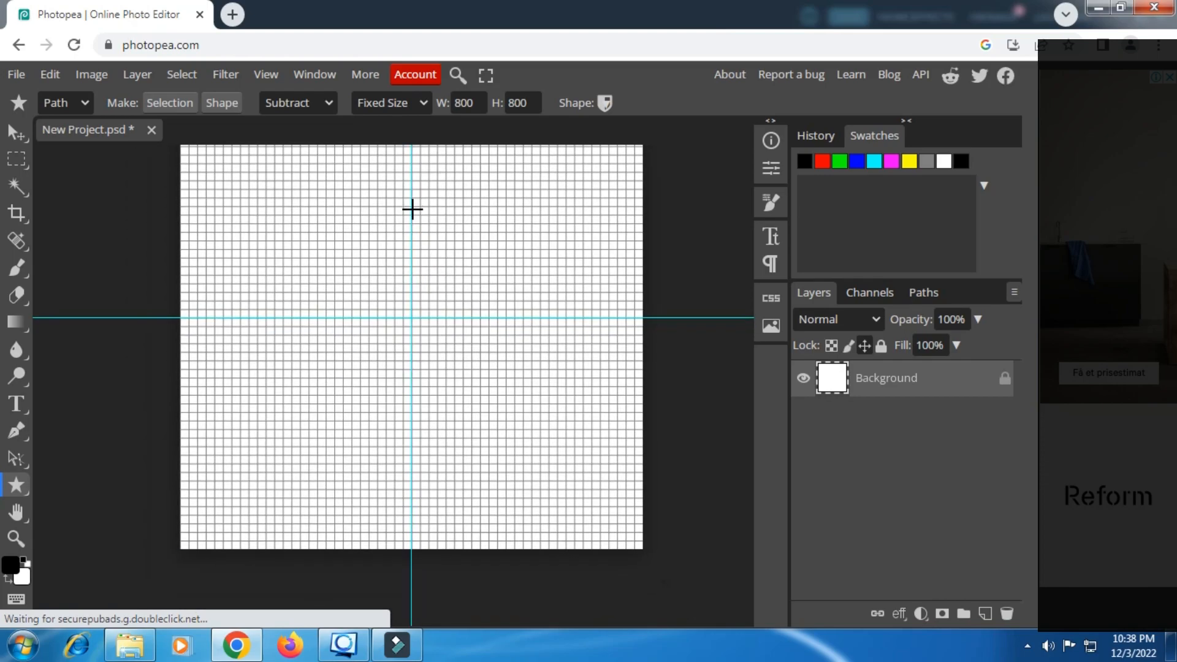
scroll(413, 209, up, 2)
scroll(412, 209, down, 1)
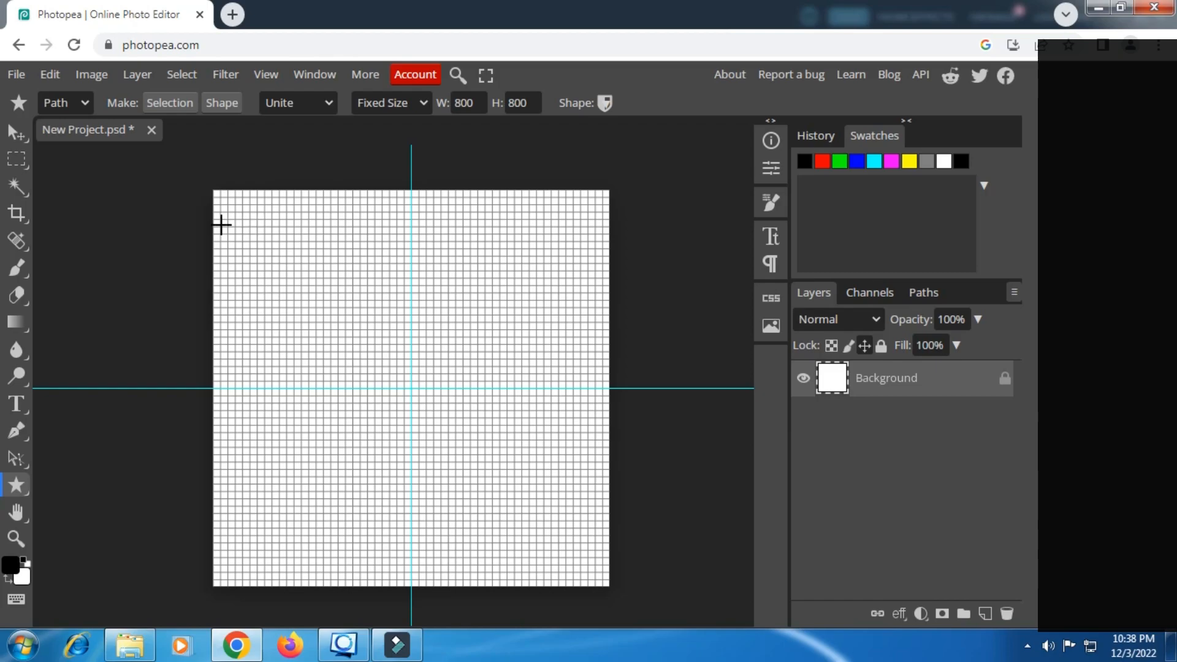
drag(236, 222, 552, 553)
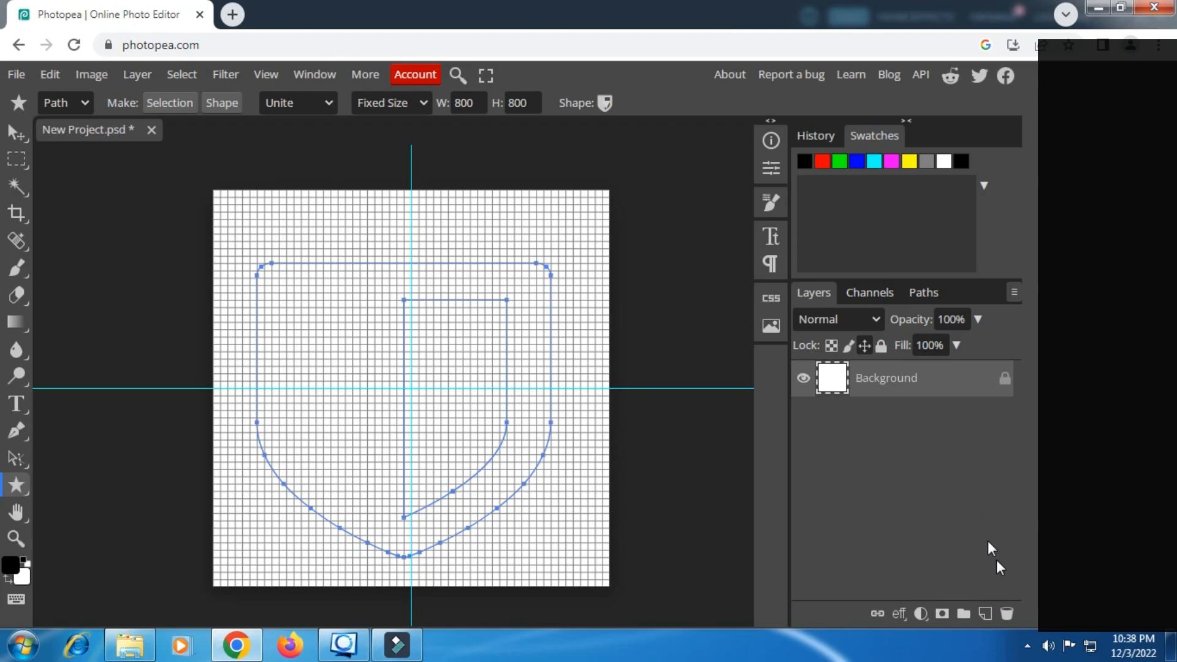
- Add a new layer above the background and fill the shield path with black on it
click(984, 614)
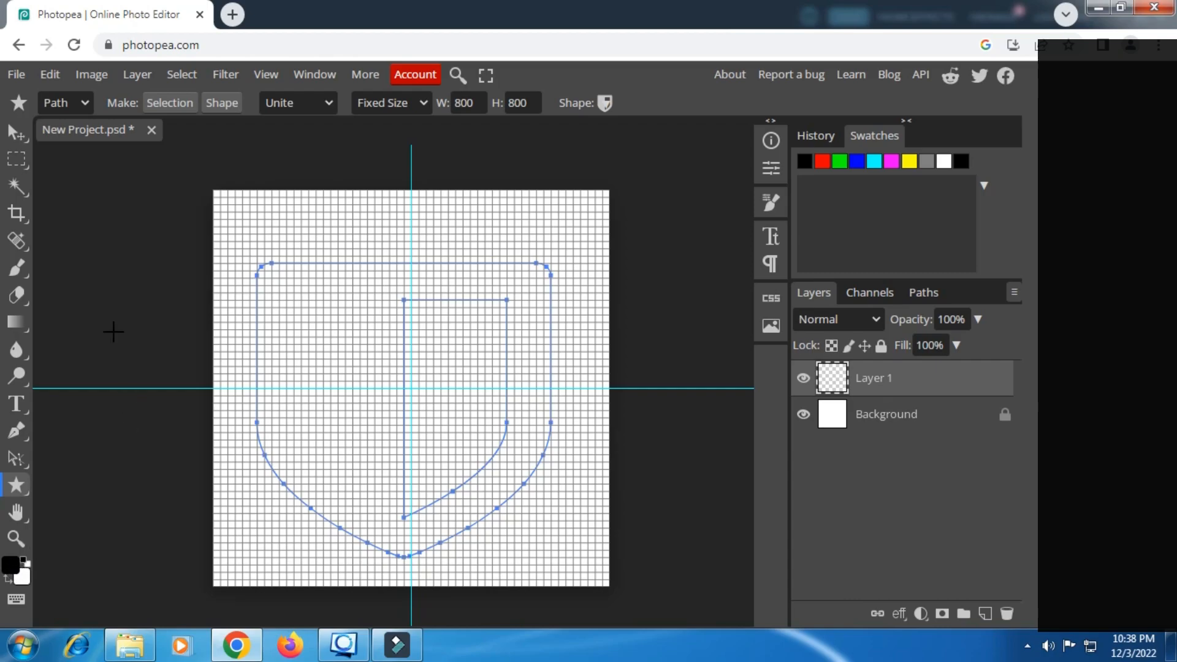
click(81, 103)
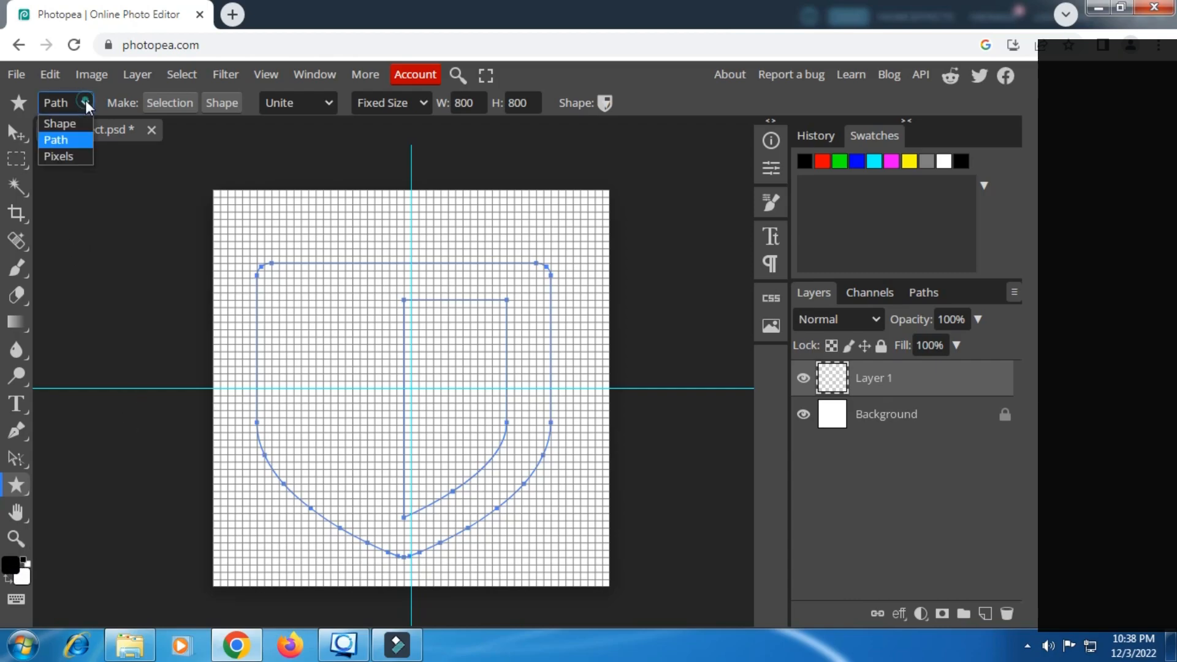
click(69, 138)
right_click(323, 256)
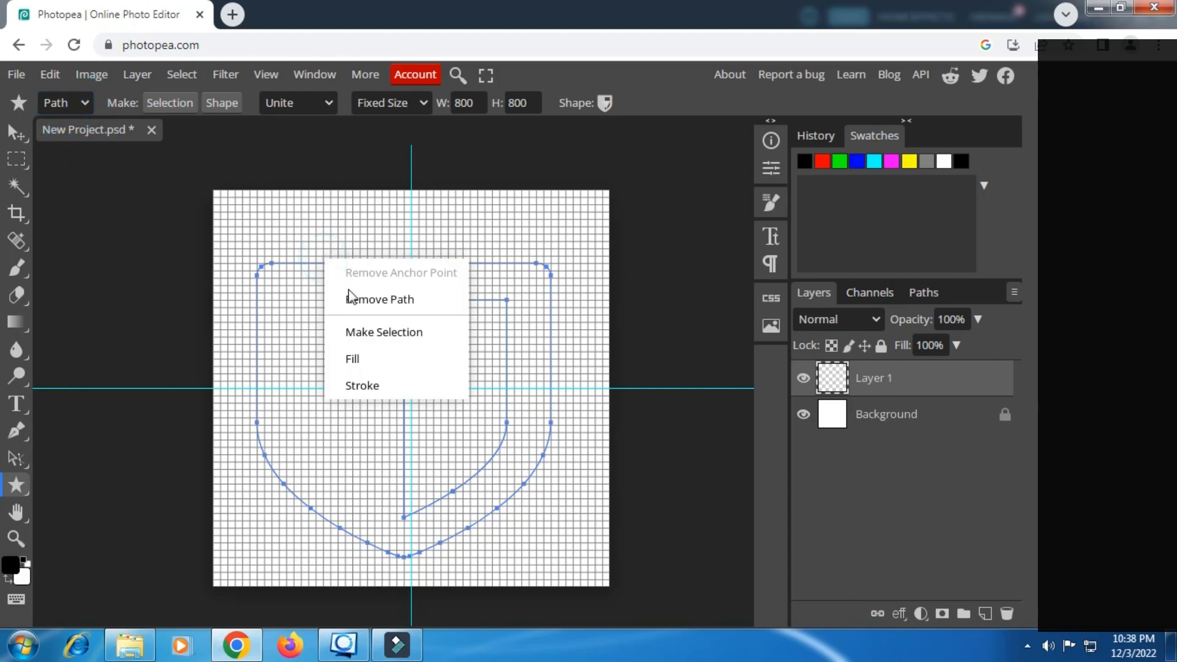
click(371, 361)
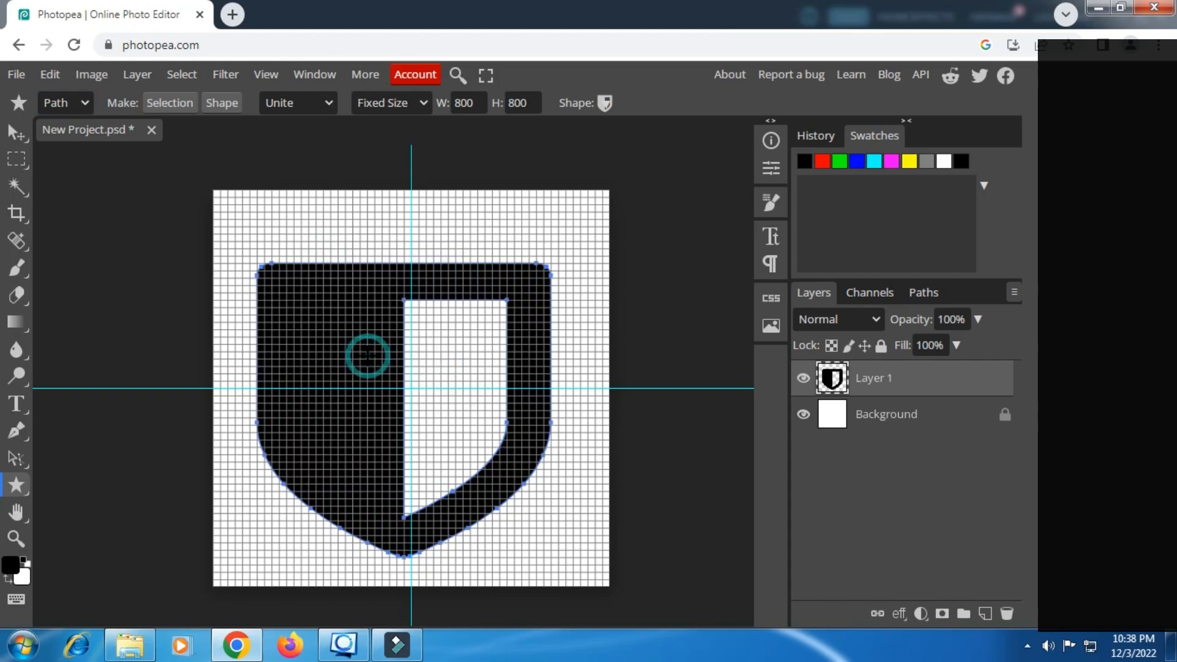
- Remove the path around the filled shield and check the shield layer by hiding and showing it
right_click(395, 315)
click(442, 359)
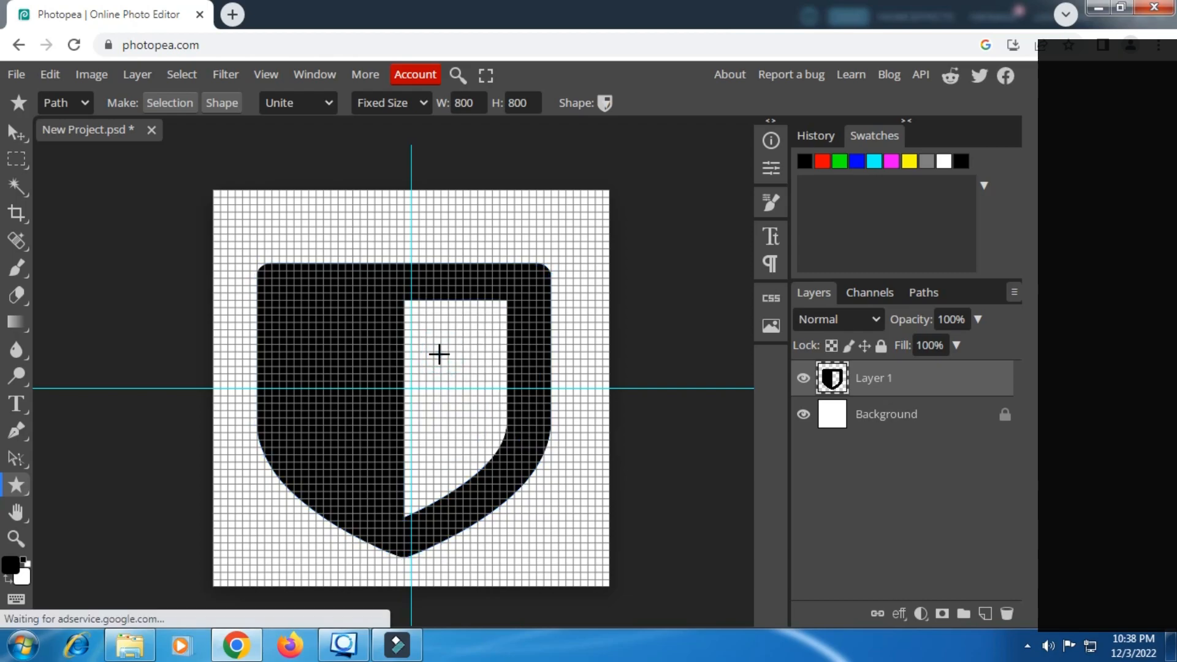
click(802, 377)
click(802, 378)
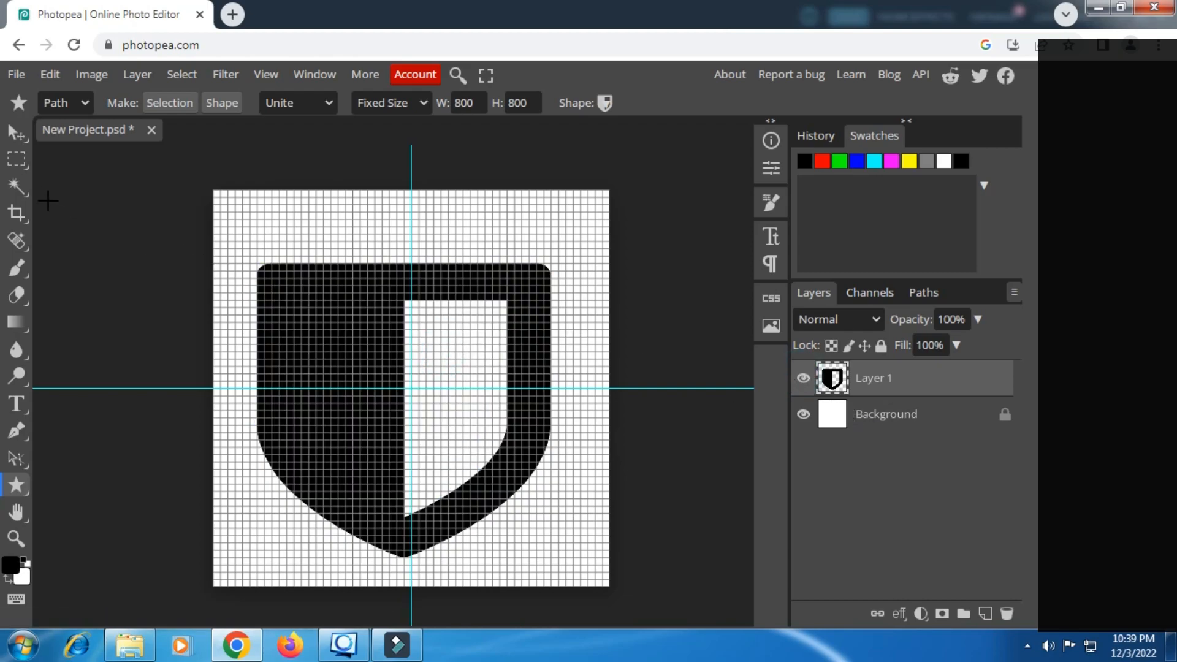
- Select the empty area around the shield with the Magic Wand and check the selection with the shield layer briefly hidden
click(12, 187)
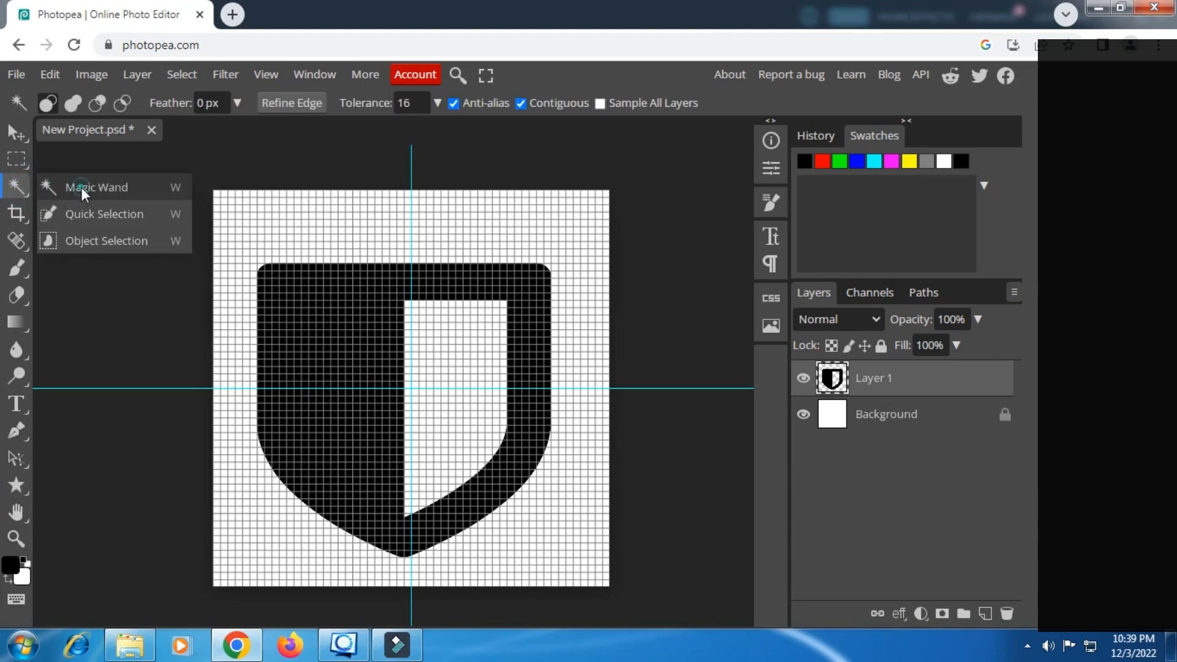
click(81, 186)
click(267, 226)
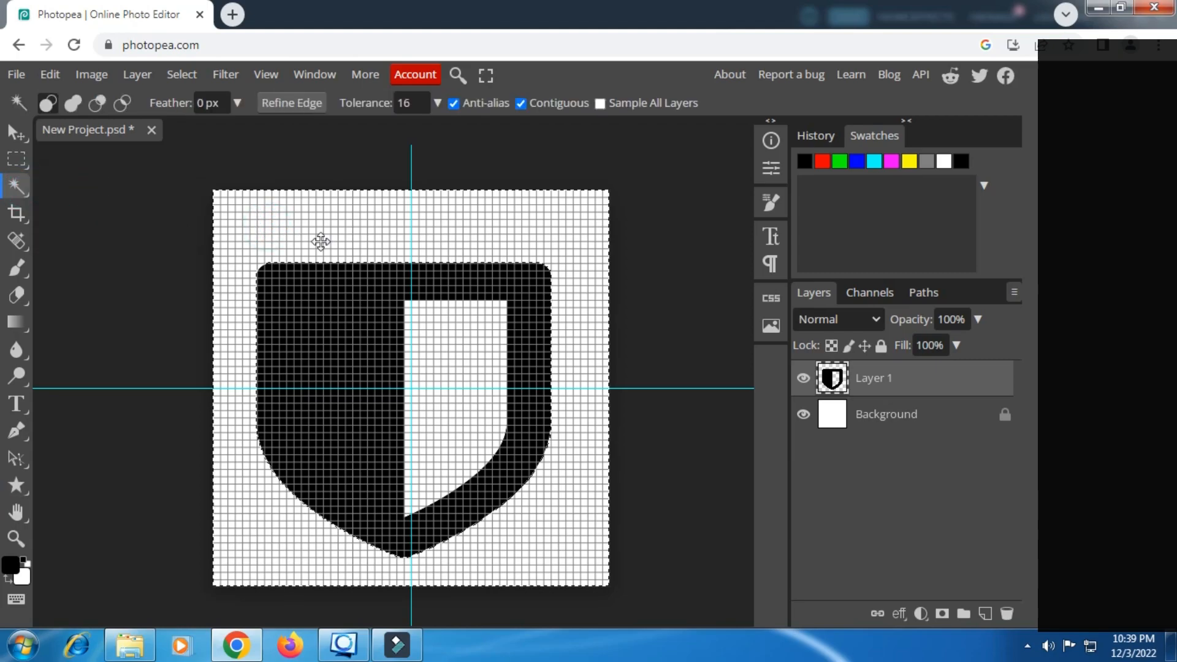
click(803, 378)
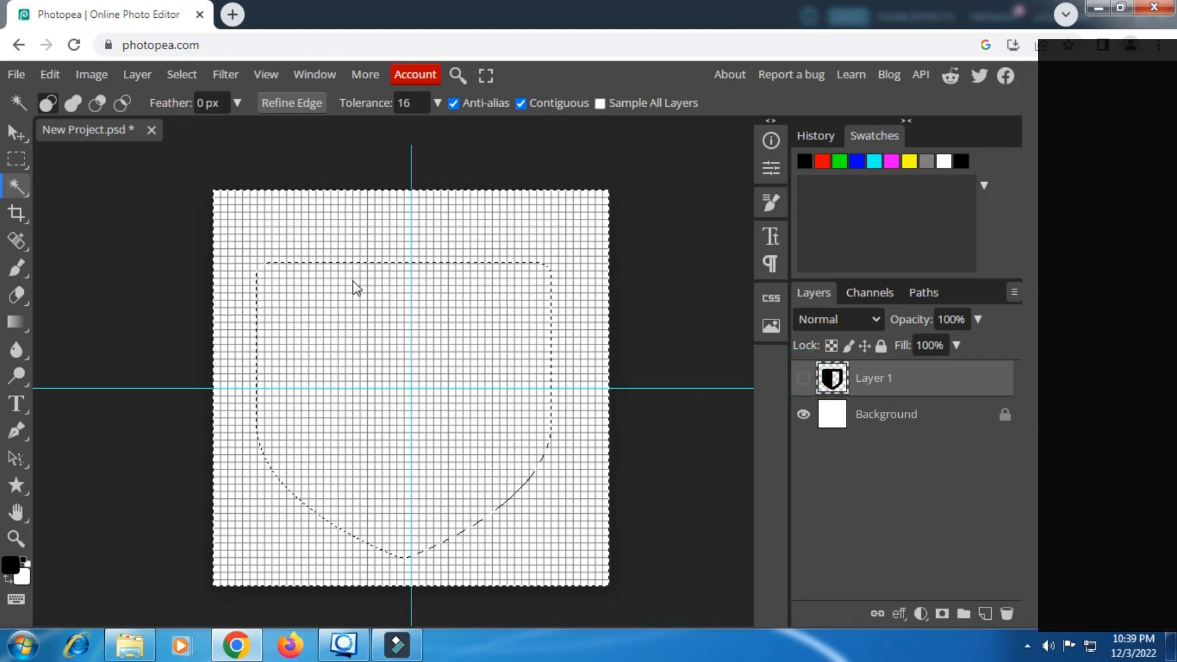
click(804, 379)
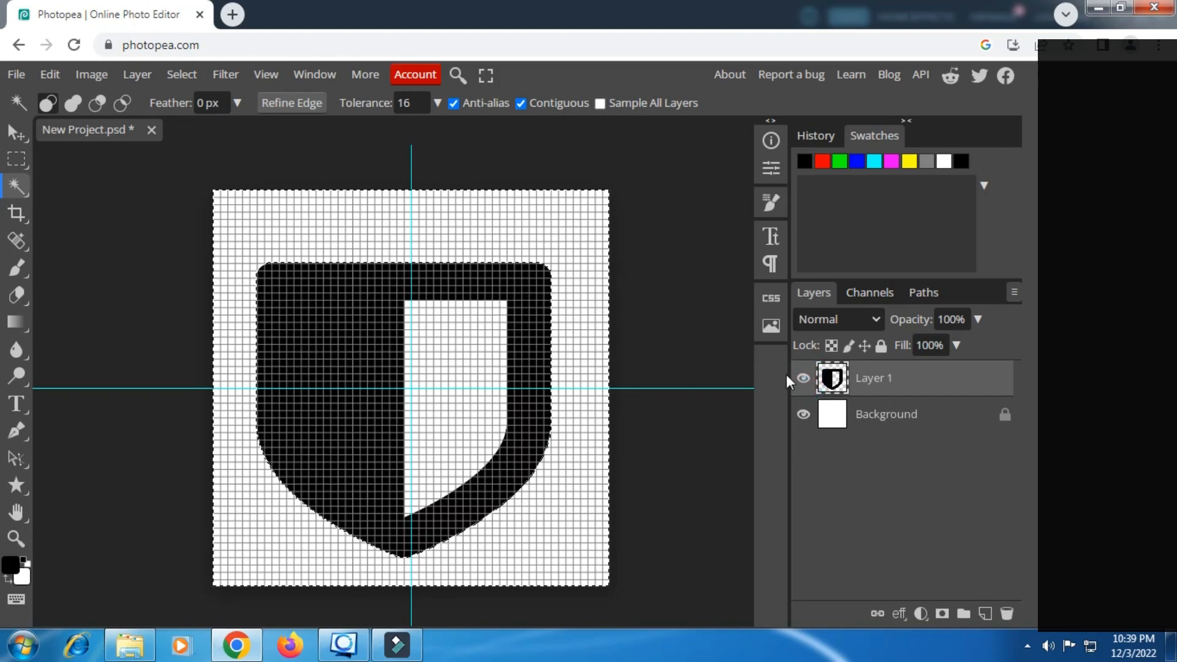
- Invert the selection so it surrounds the shield, and check the outline with the shield layer briefly hidden
click(183, 76)
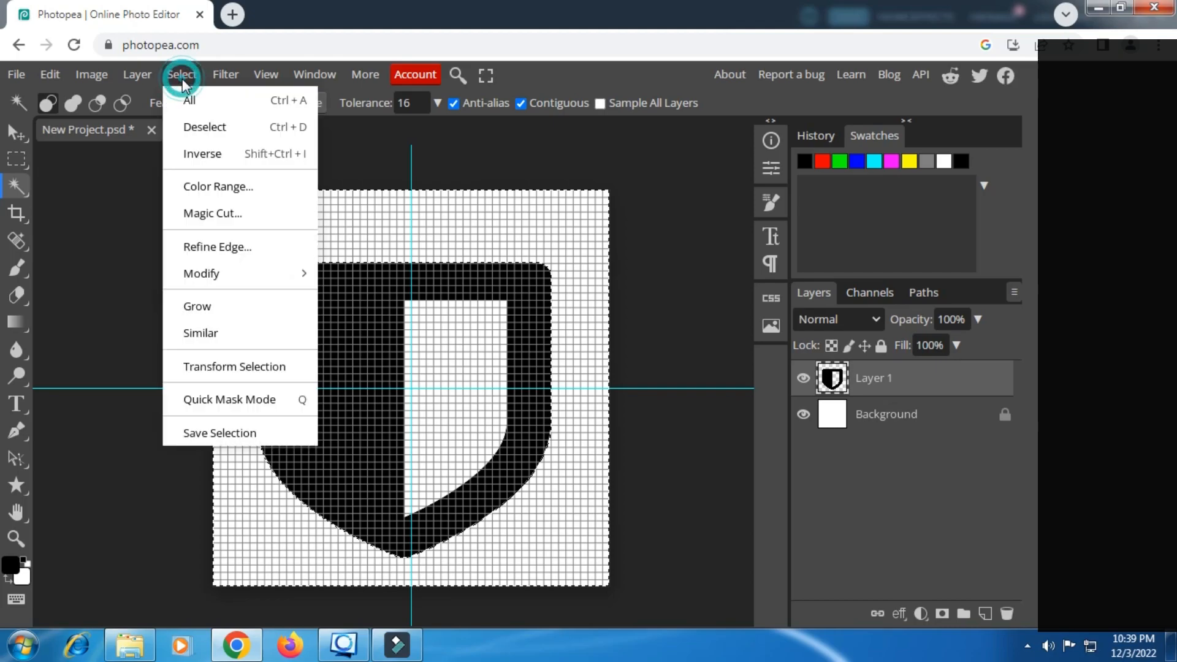
click(229, 154)
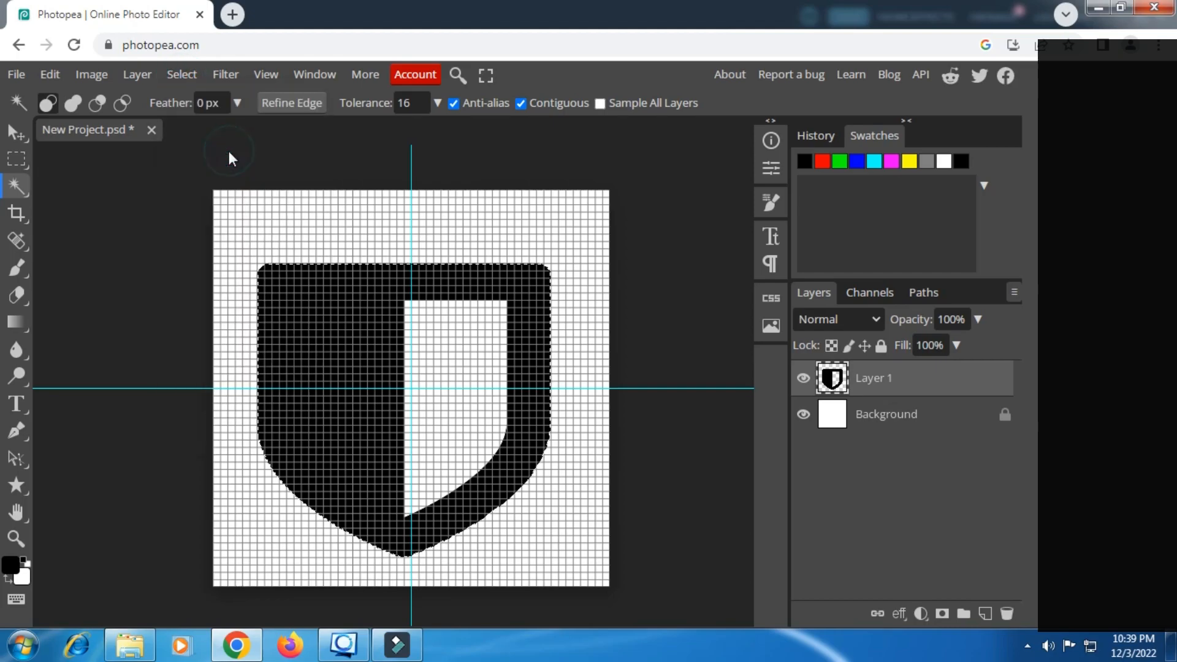
click(803, 378)
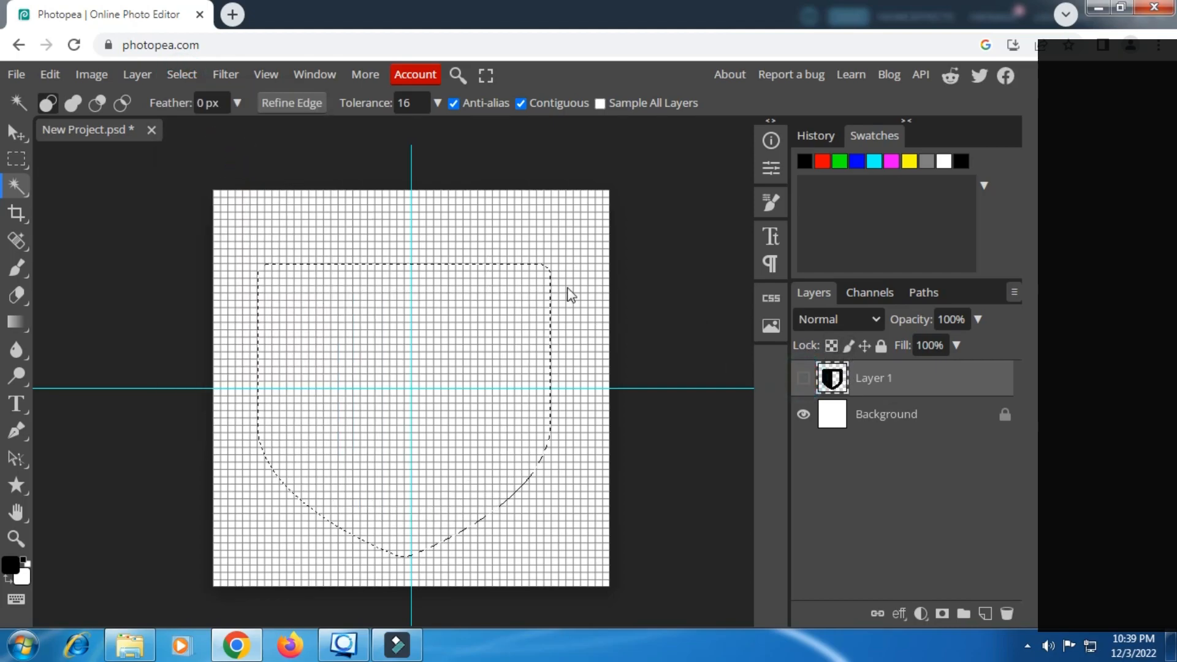
click(804, 378)
- Convert the shield selection into a work path and hide Layer 1 so only the outline shows
click(928, 295)
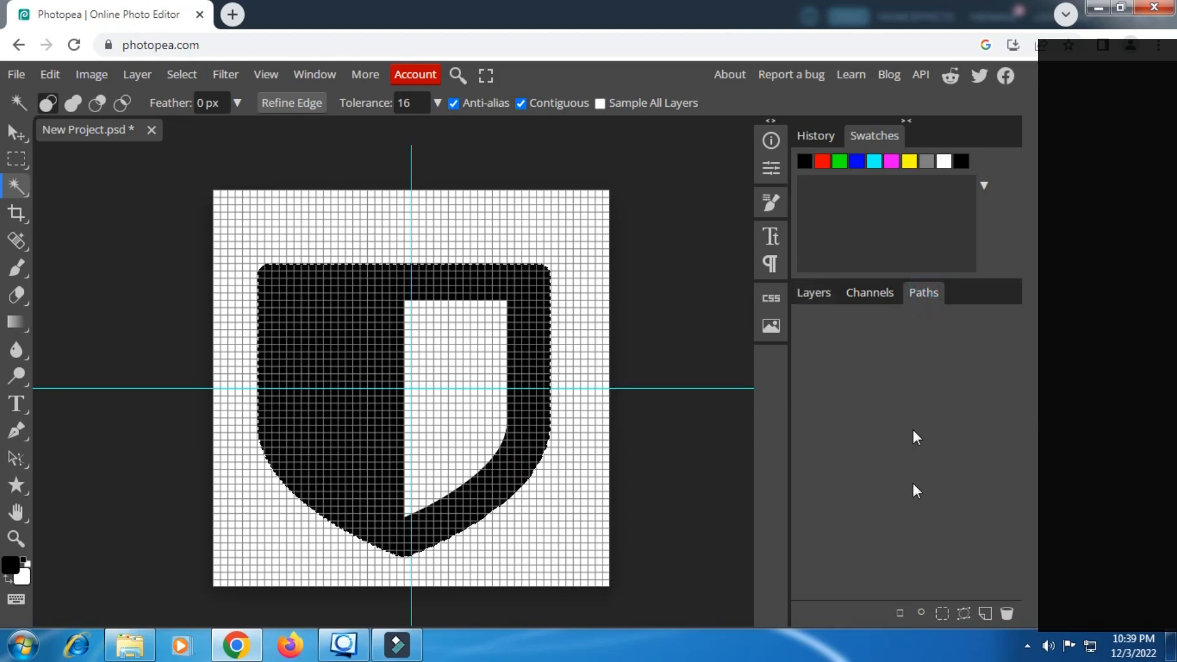
click(967, 613)
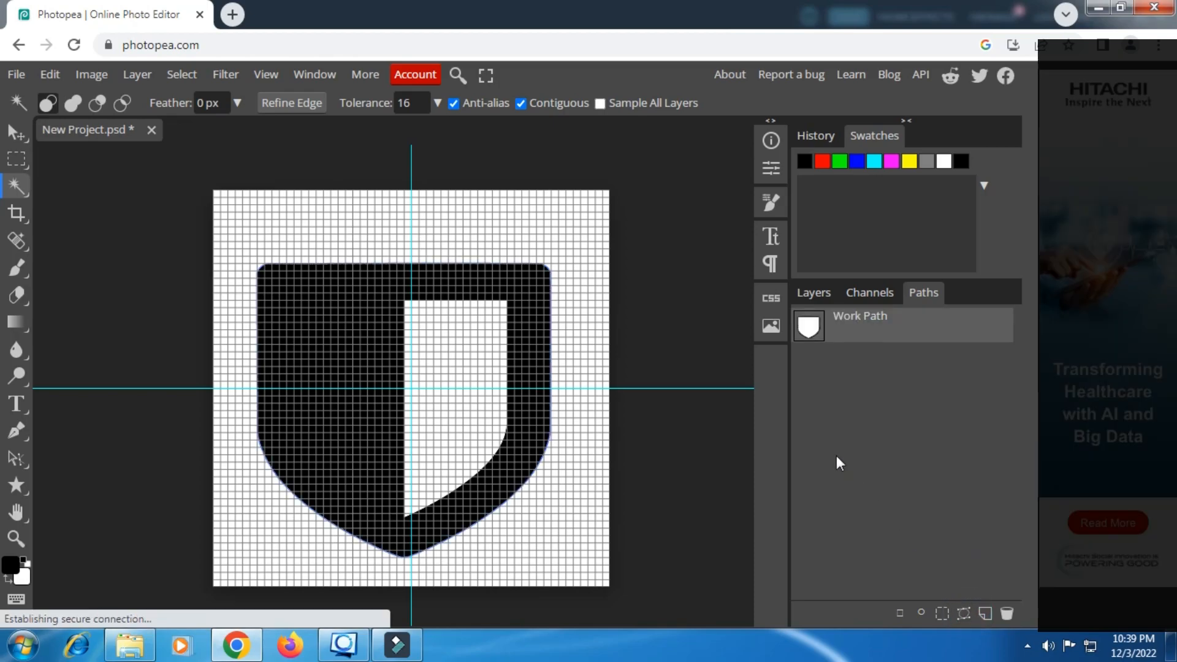
click(818, 293)
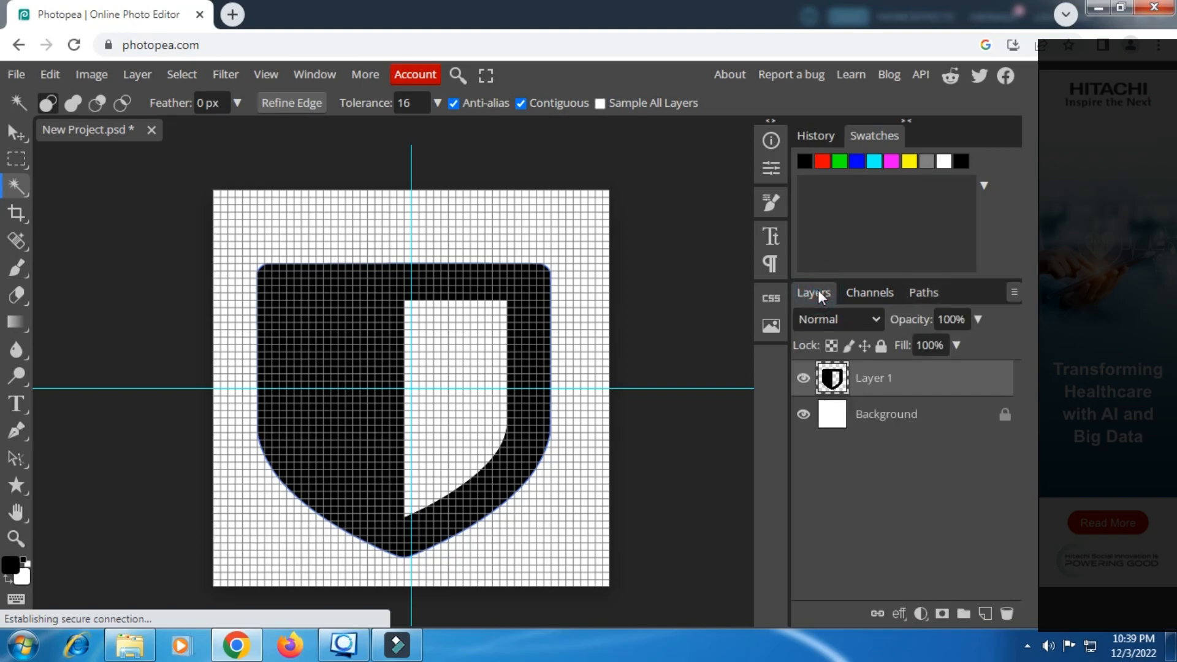
click(802, 379)
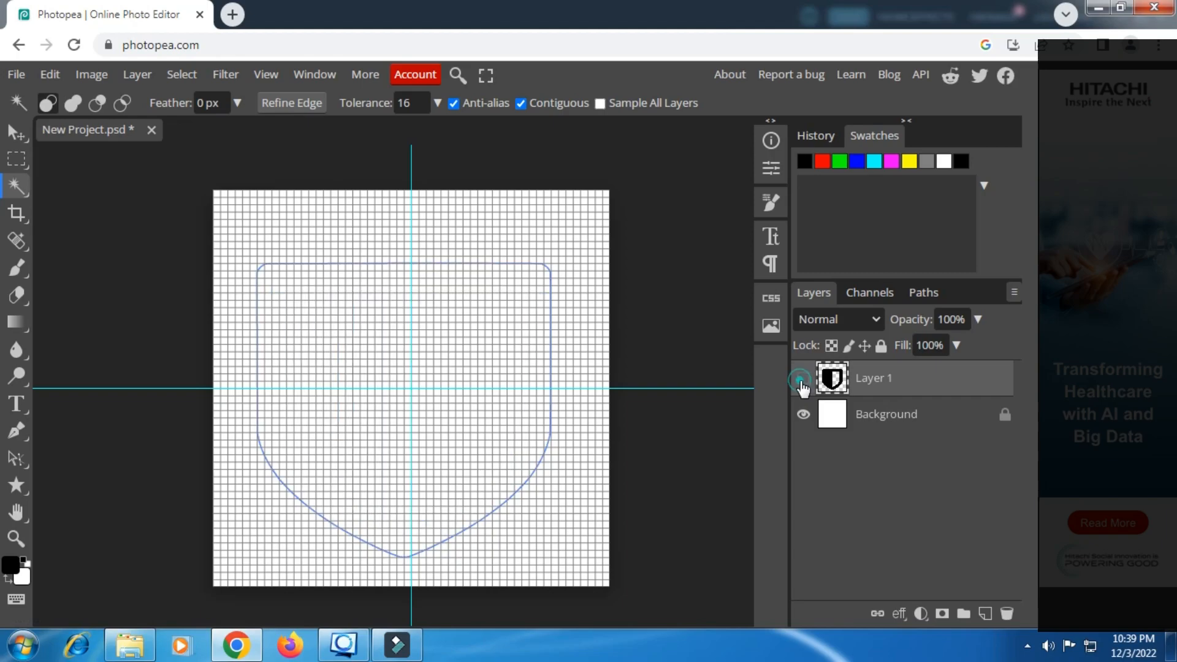
- Add a Pen tool anchor where the shield path's upper edge meets the vertical guide and move it up to form a shallow arch
alt+scroll(398, 285, up, 1)
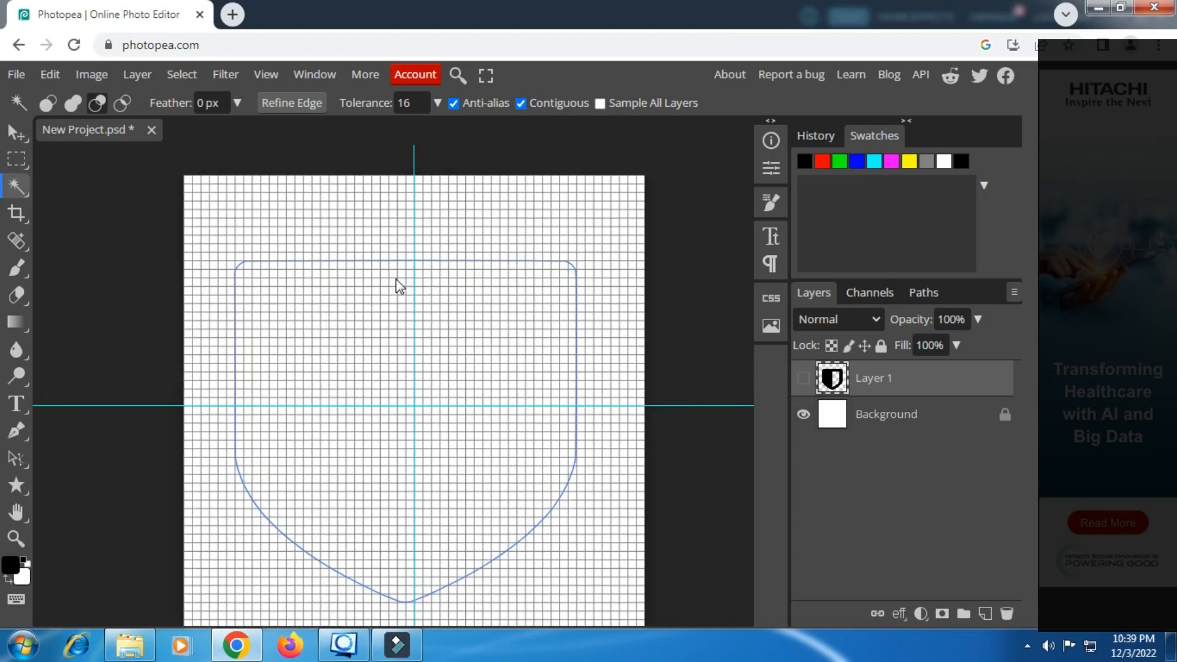
alt+scroll(399, 285, up, 3)
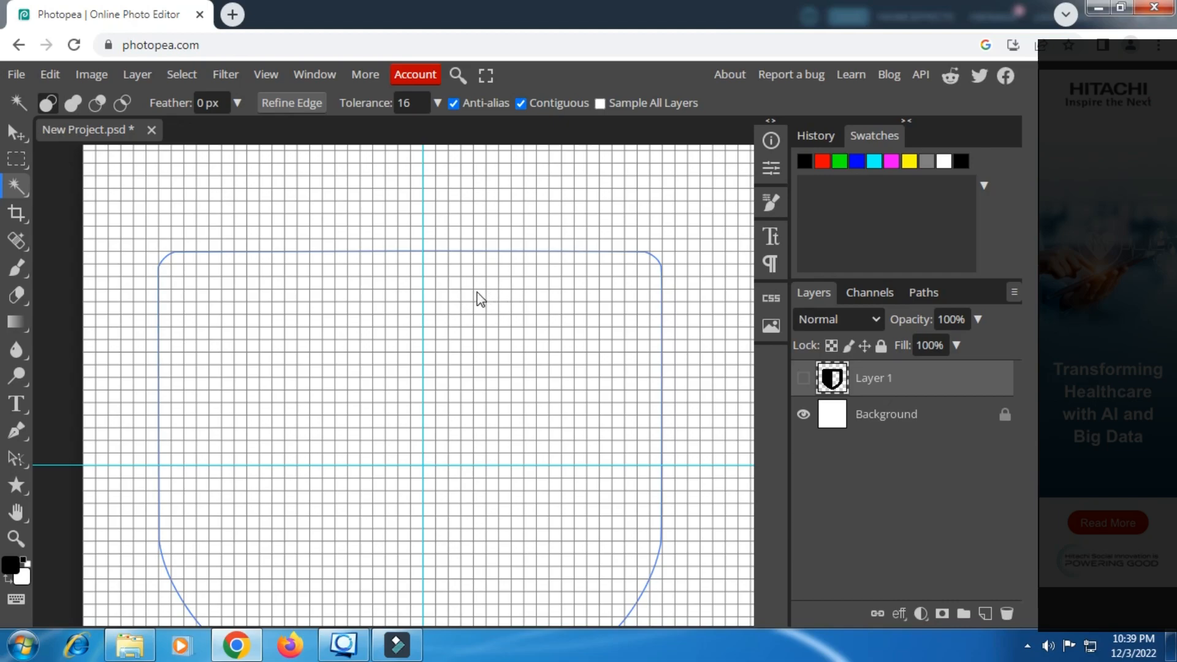
click(13, 431)
click(53, 430)
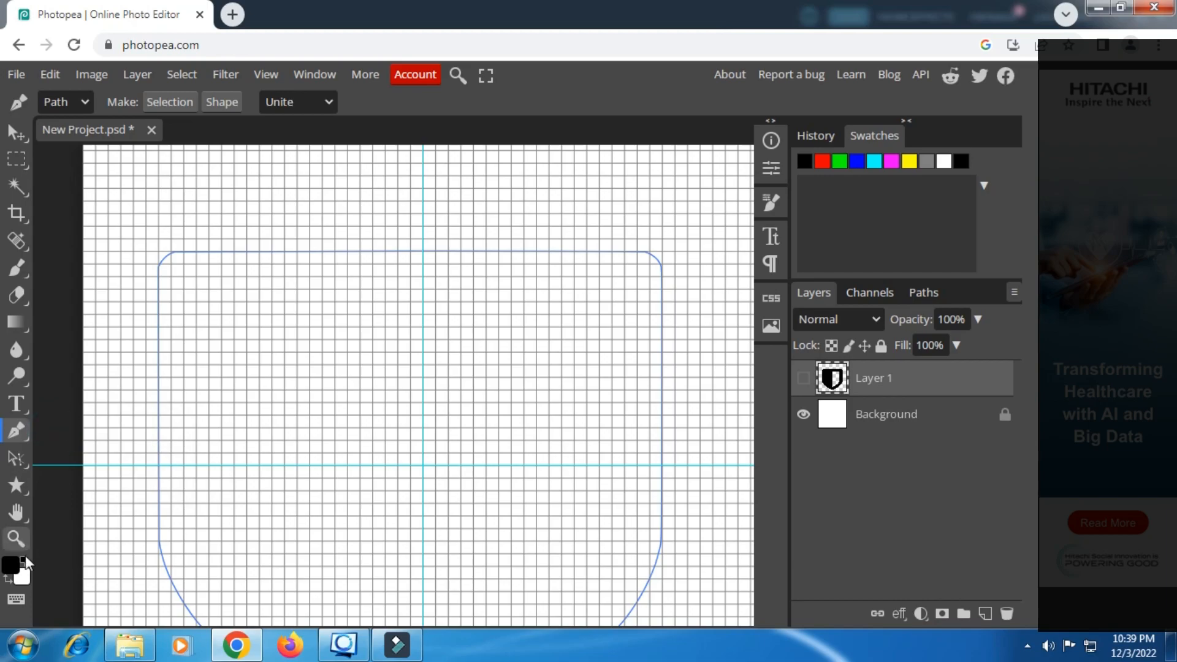
click(16, 599)
click(53, 563)
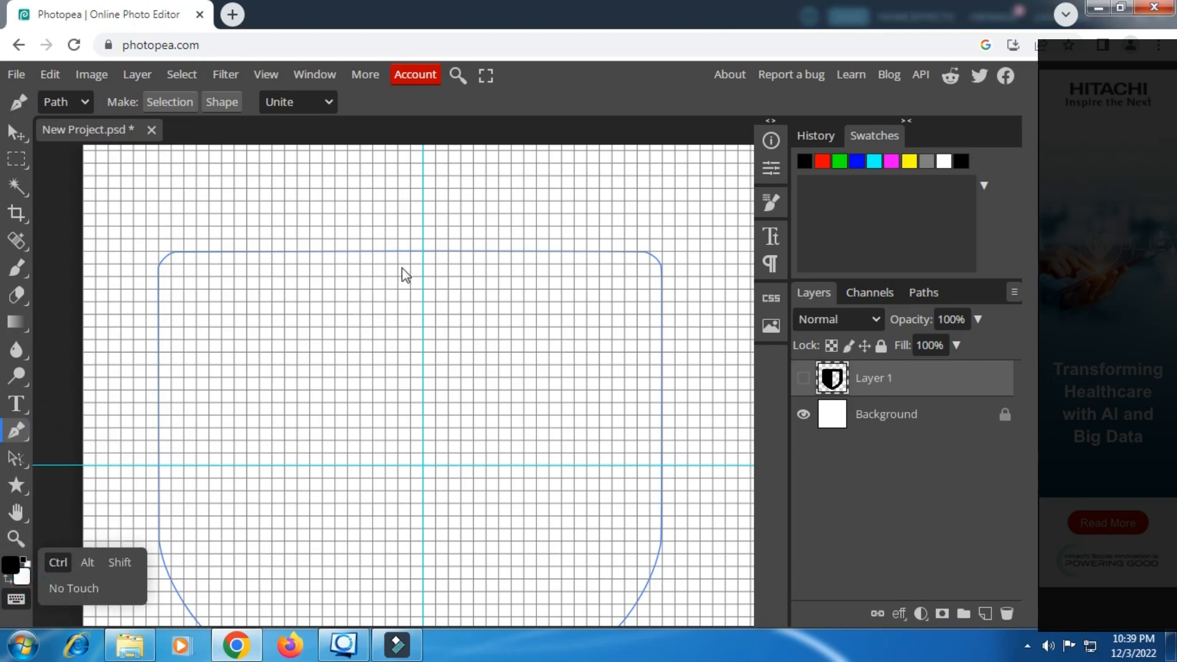
click(422, 251)
drag(417, 252, 422, 181)
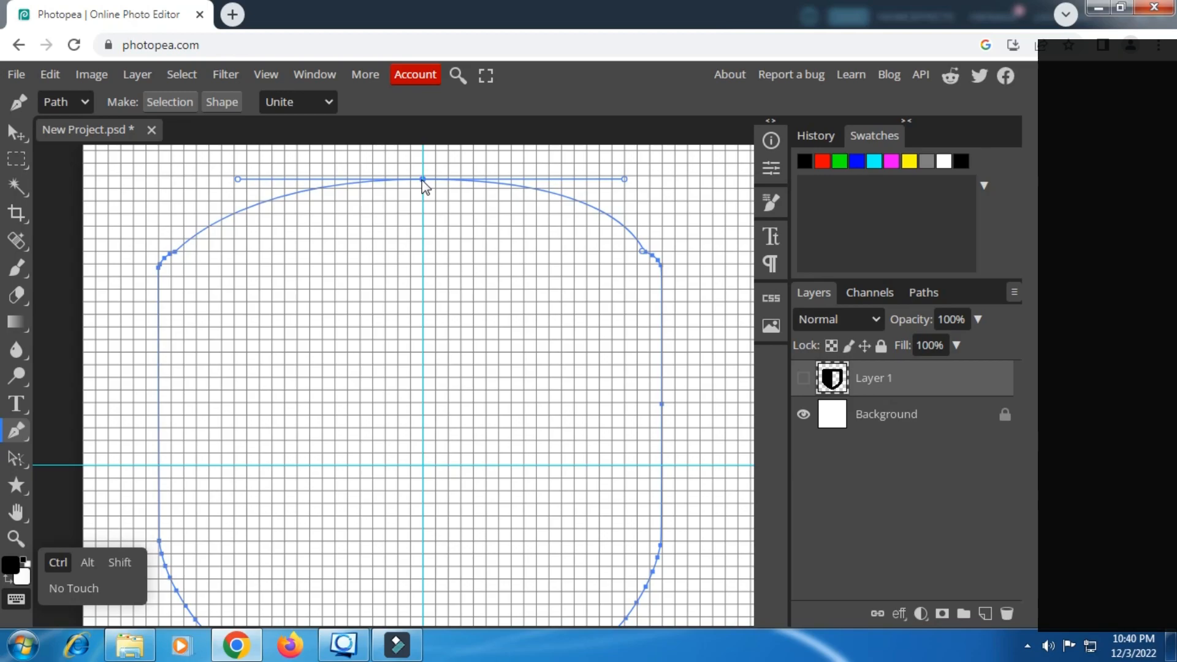
drag(422, 180, 424, 214)
scroll(415, 268, down, 2)
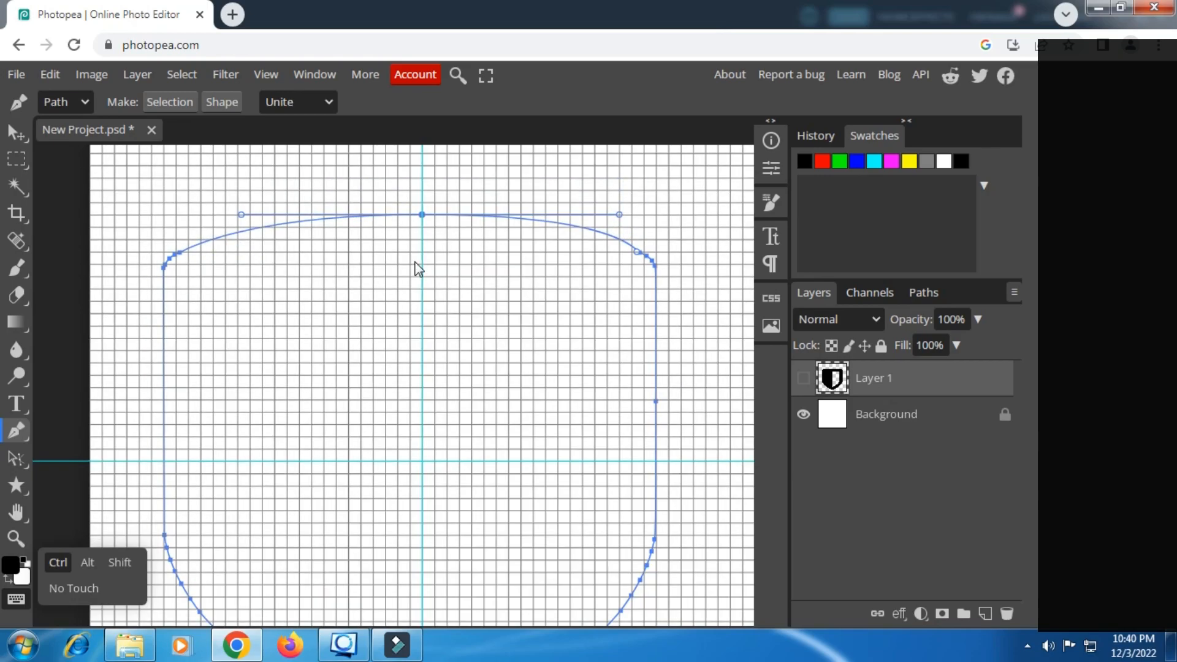
scroll(417, 282, down, 4)
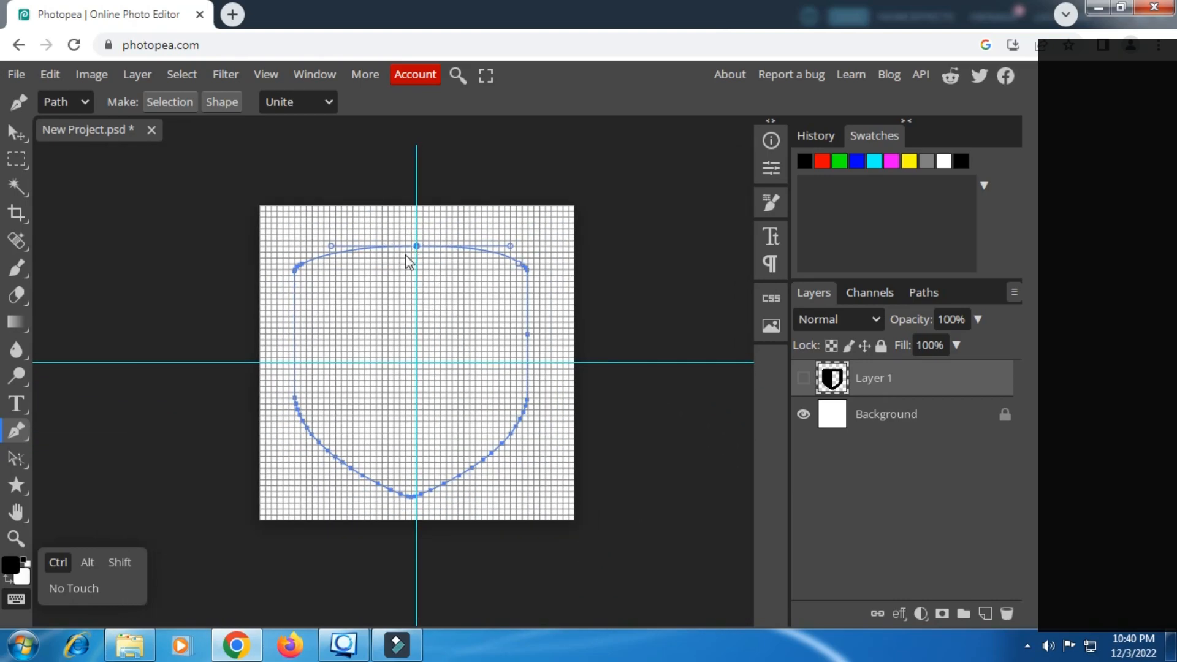
click(56, 561)
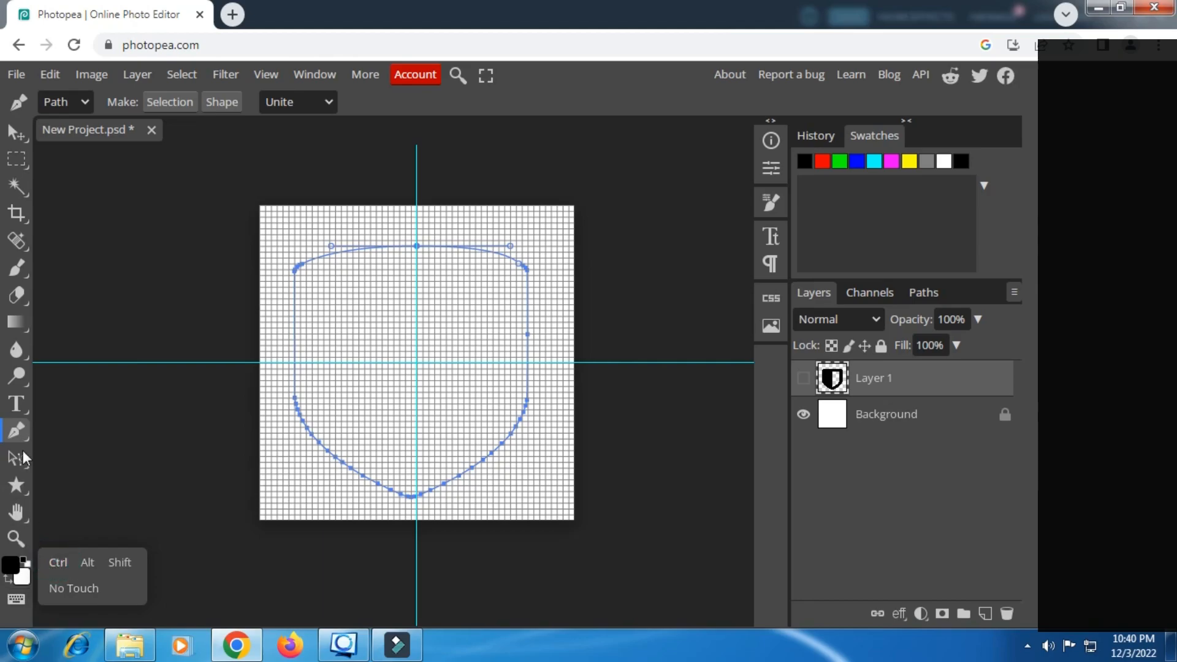
- Show Layer 1 again and fill the arched shield path with black on it
right_click(349, 324)
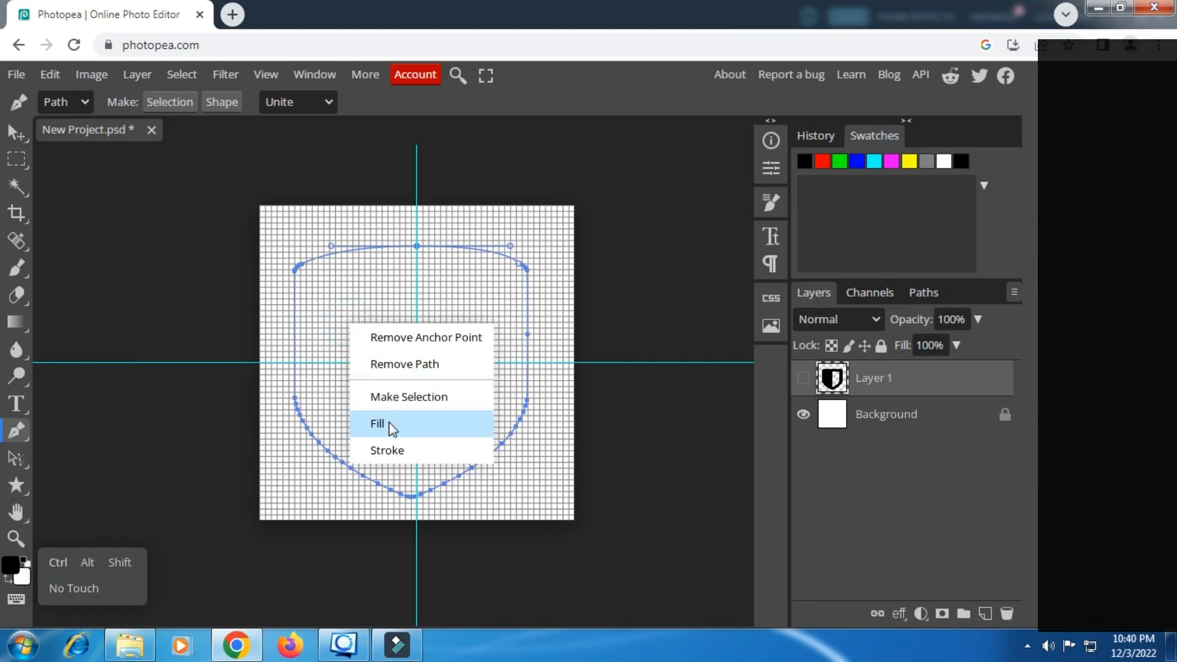
click(803, 378)
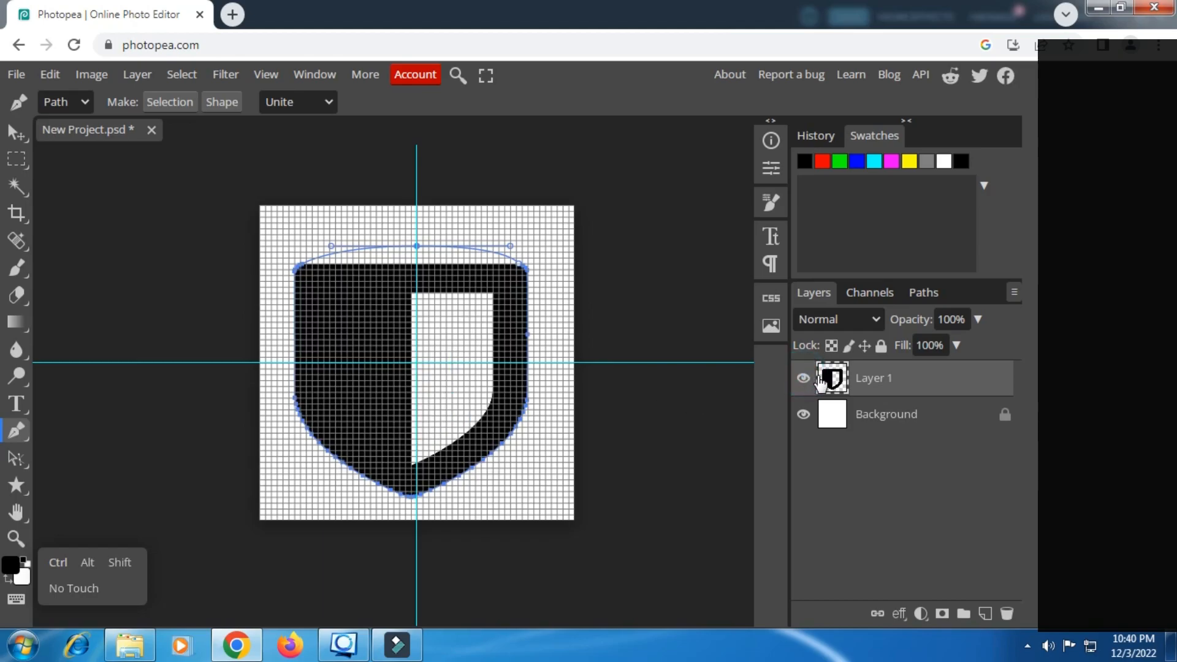
right_click(396, 257)
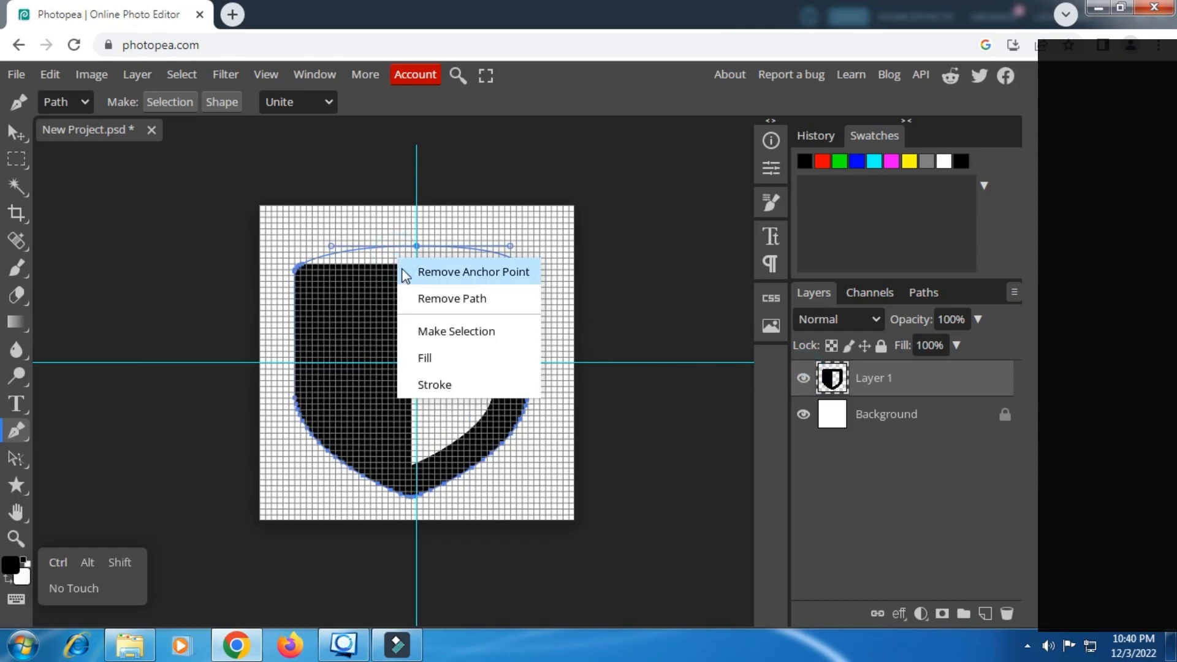
click(437, 363)
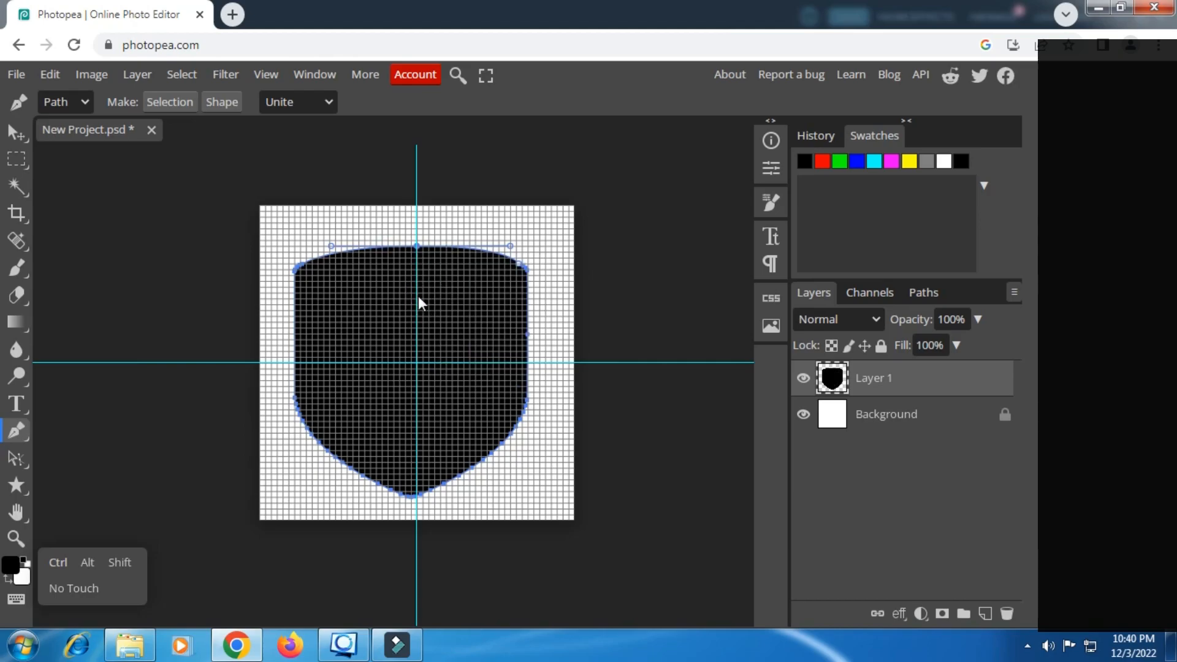
- Set the foreground colour to blue 0060ff and fill the shield path with it
click(13, 564)
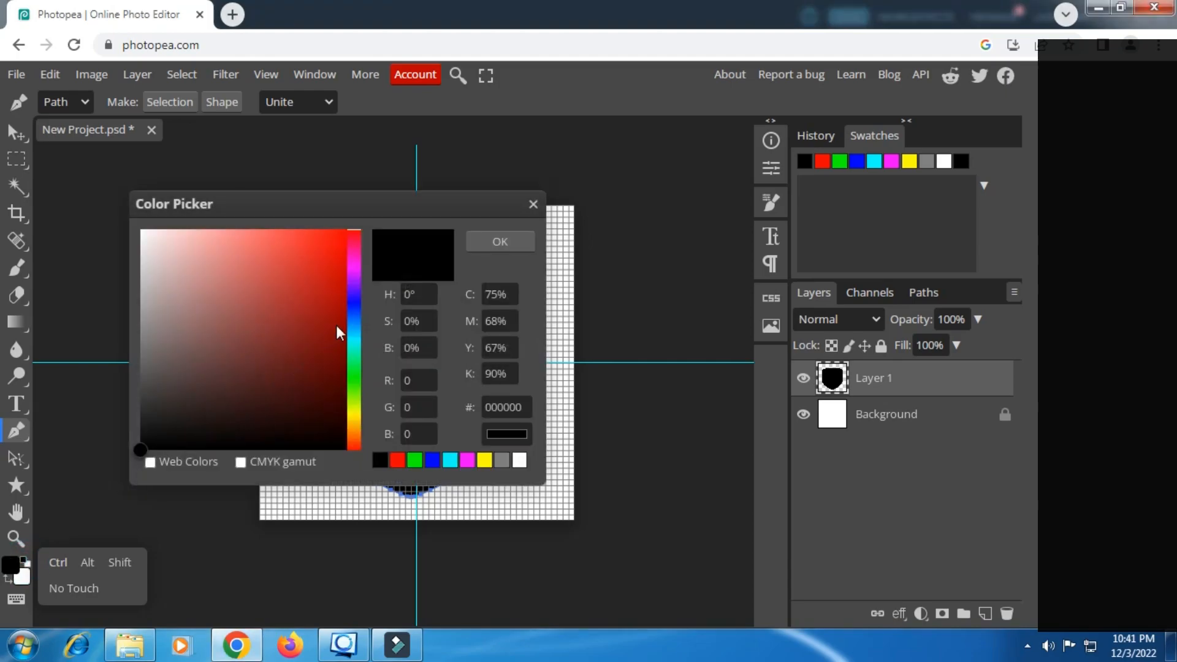
click(355, 316)
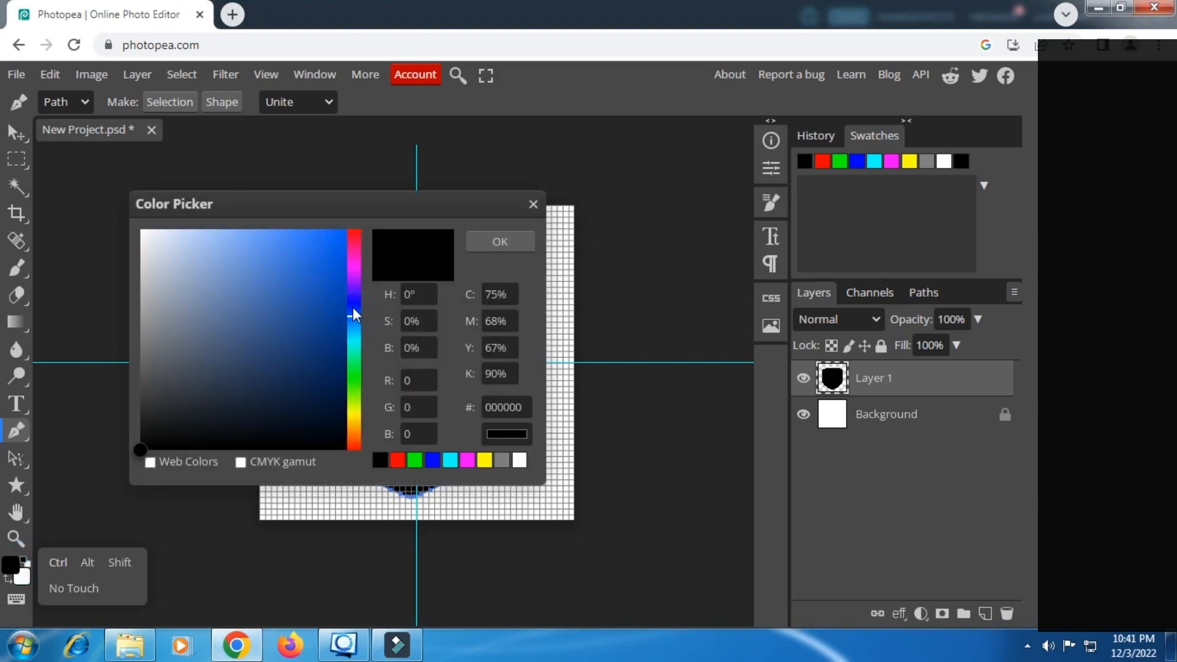
click(345, 230)
drag(352, 223, 373, 224)
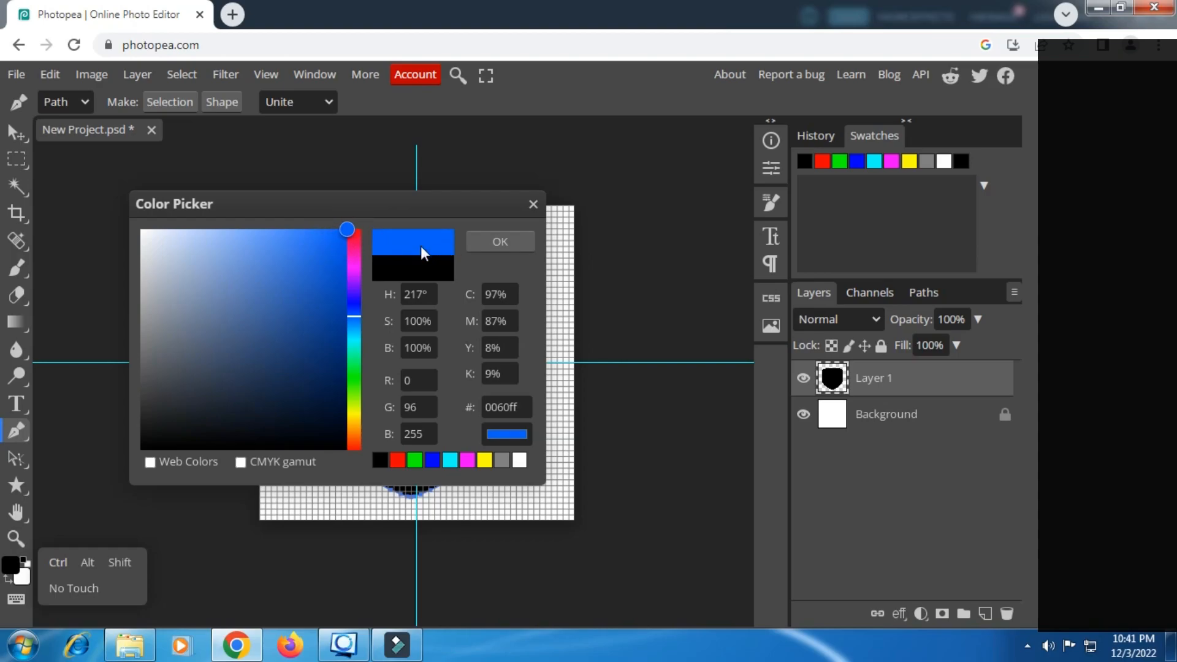
click(502, 243)
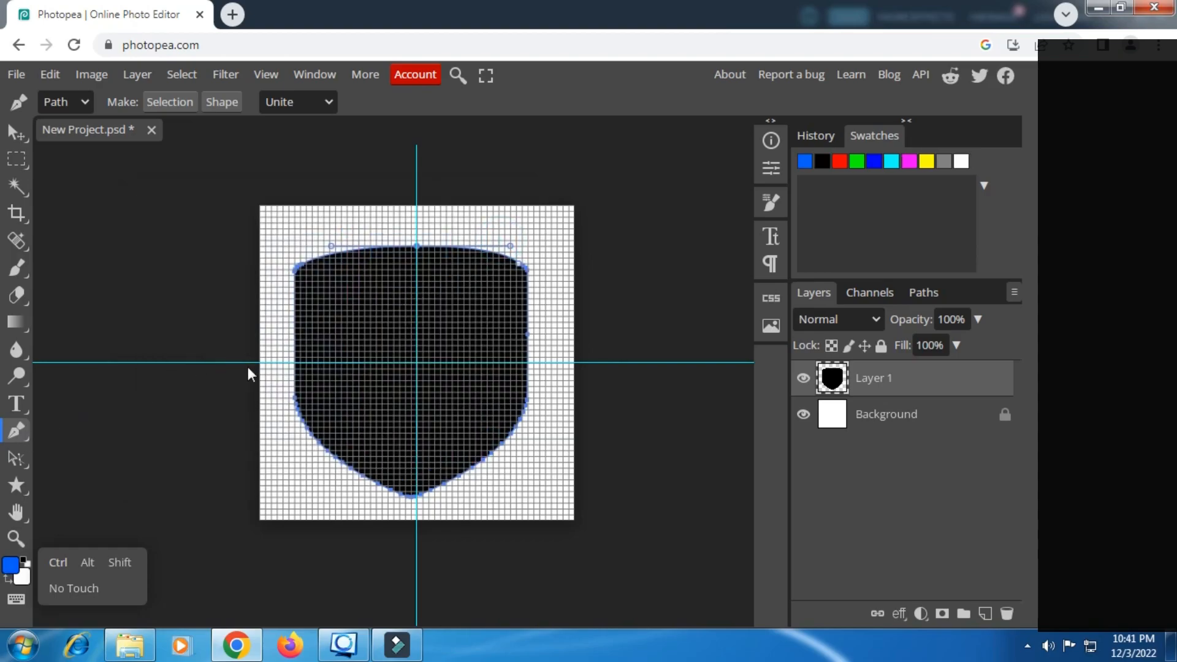
right_click(360, 314)
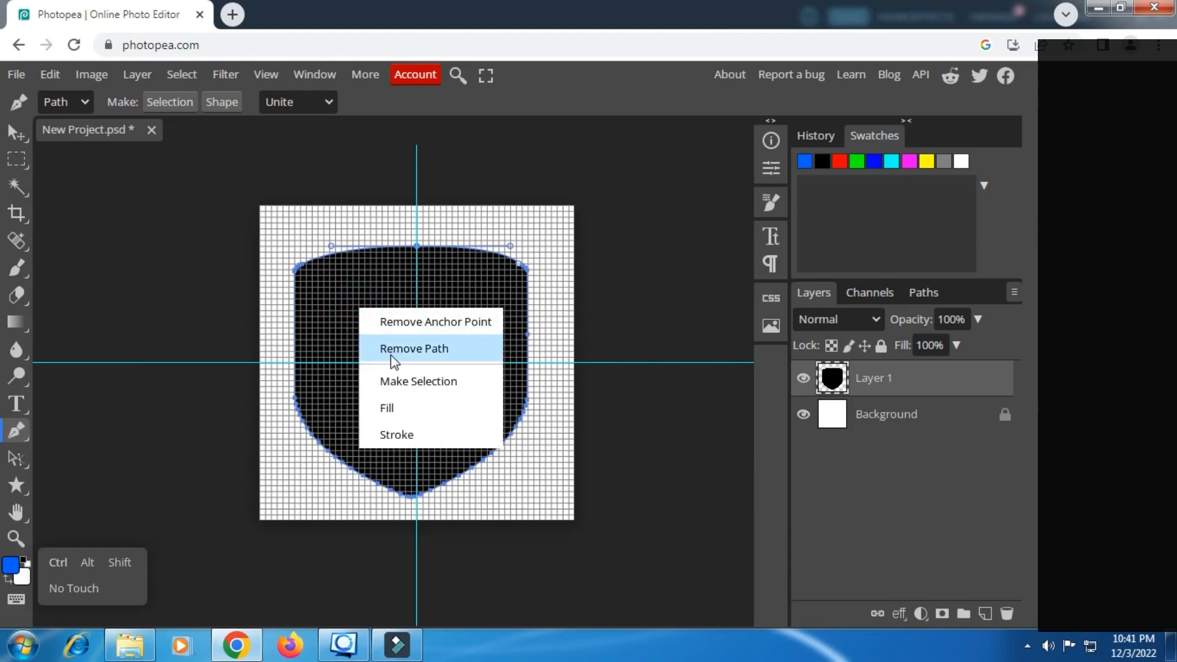
click(403, 411)
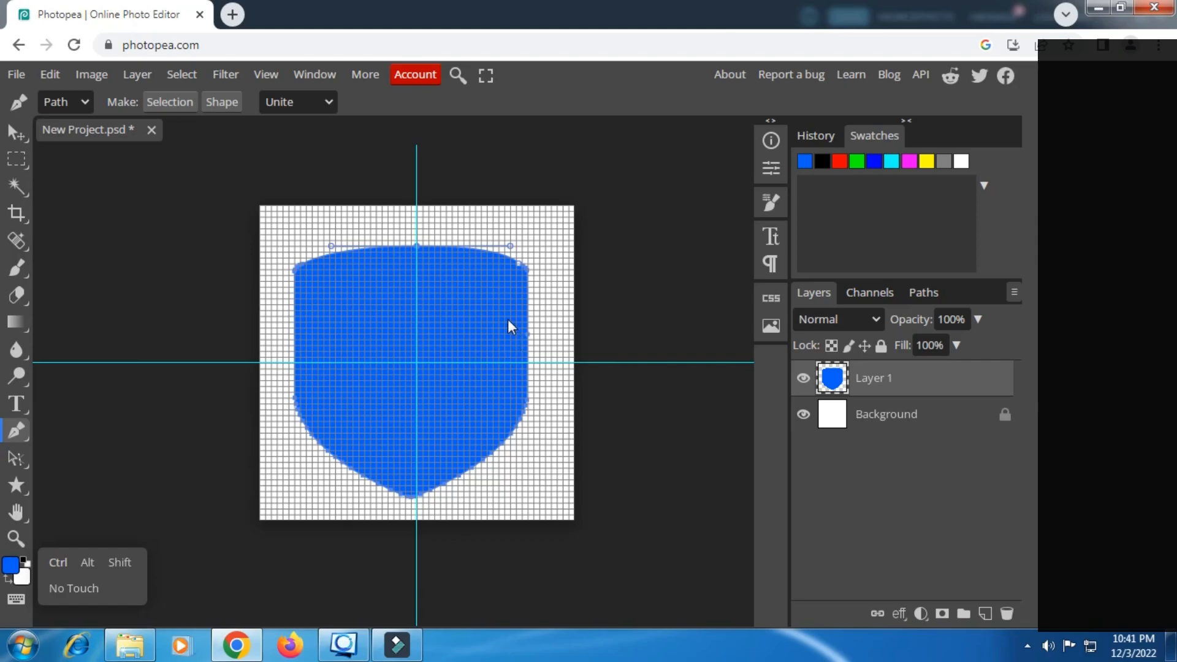
- Remove the path around the blue shield, check the path list, and hide and show the shield layer
right_click(482, 292)
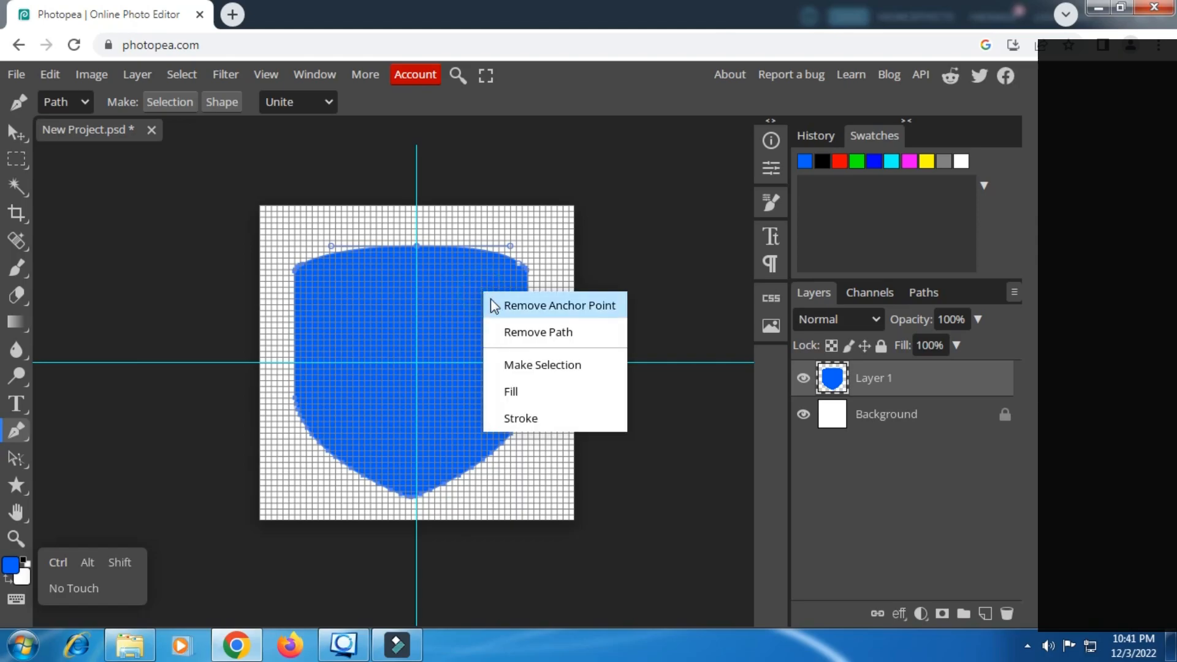
click(533, 333)
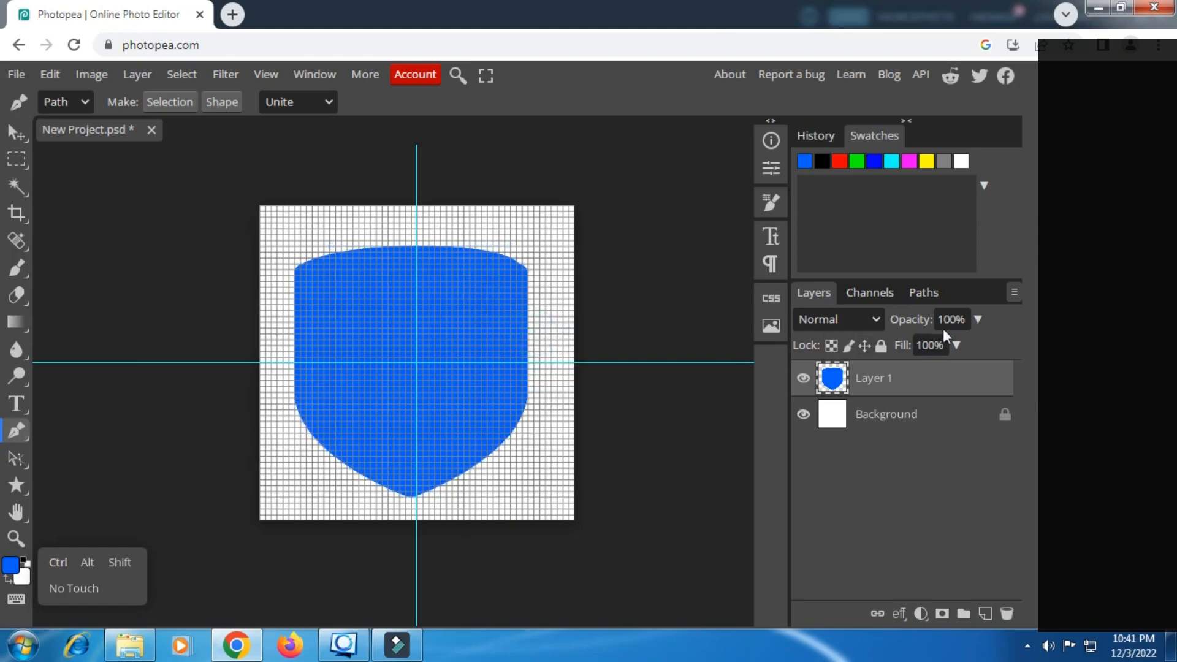
click(925, 293)
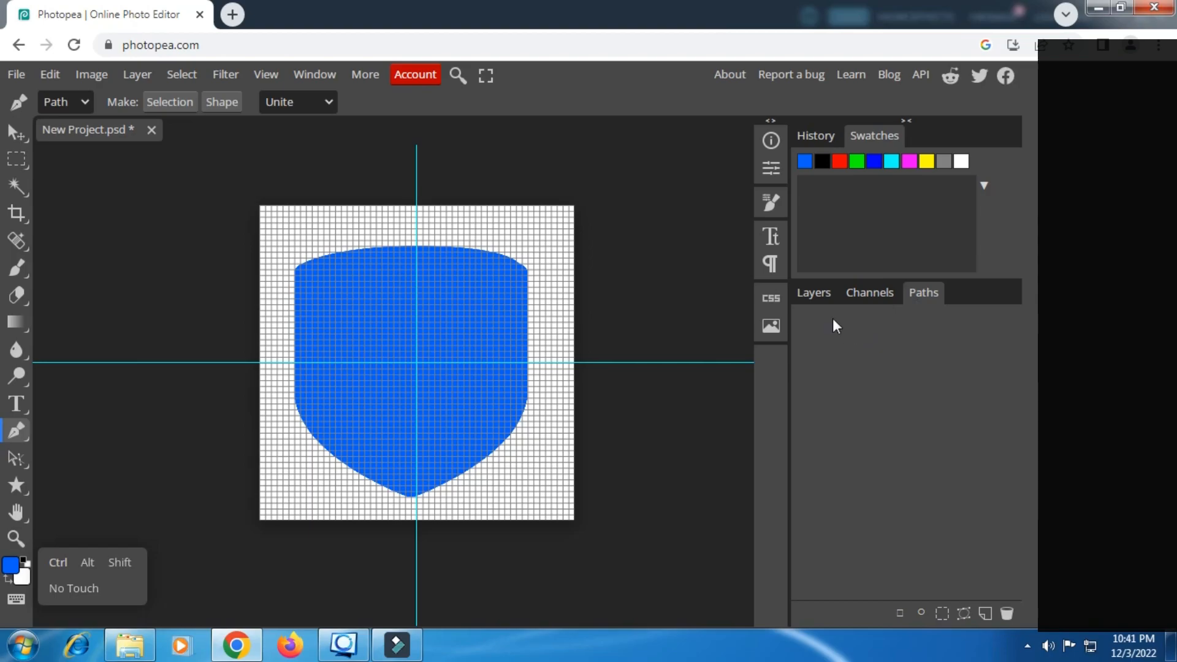
click(814, 292)
click(803, 379)
click(804, 380)
- Duplicate the blue shield layer, hide the copy, and check the original by toggling its visibility
right_click(866, 385)
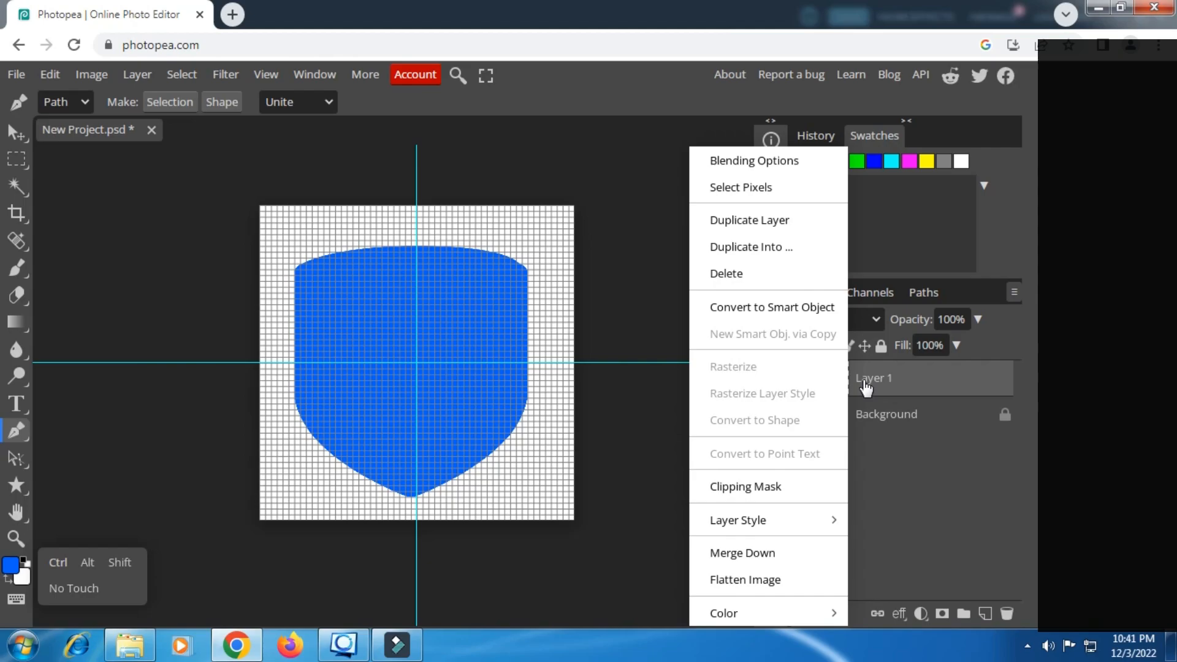
click(713, 223)
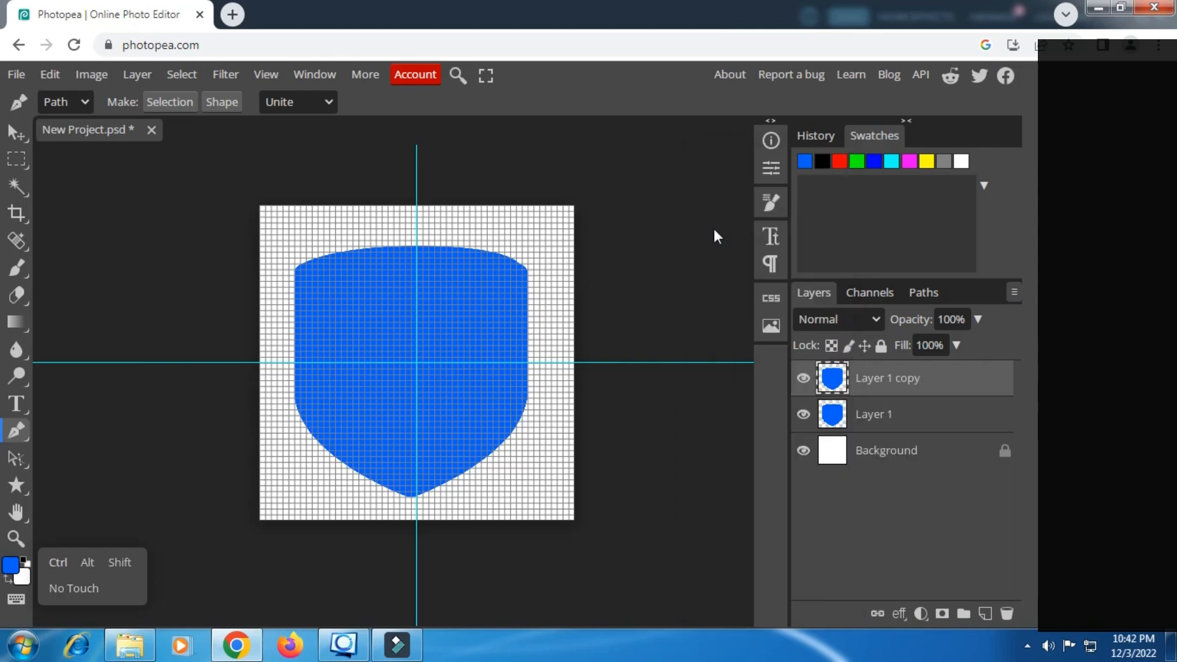
click(803, 378)
click(803, 414)
click(804, 414)
- Lower the opacity of the original shield layer, Layer 1, to 57%
click(857, 414)
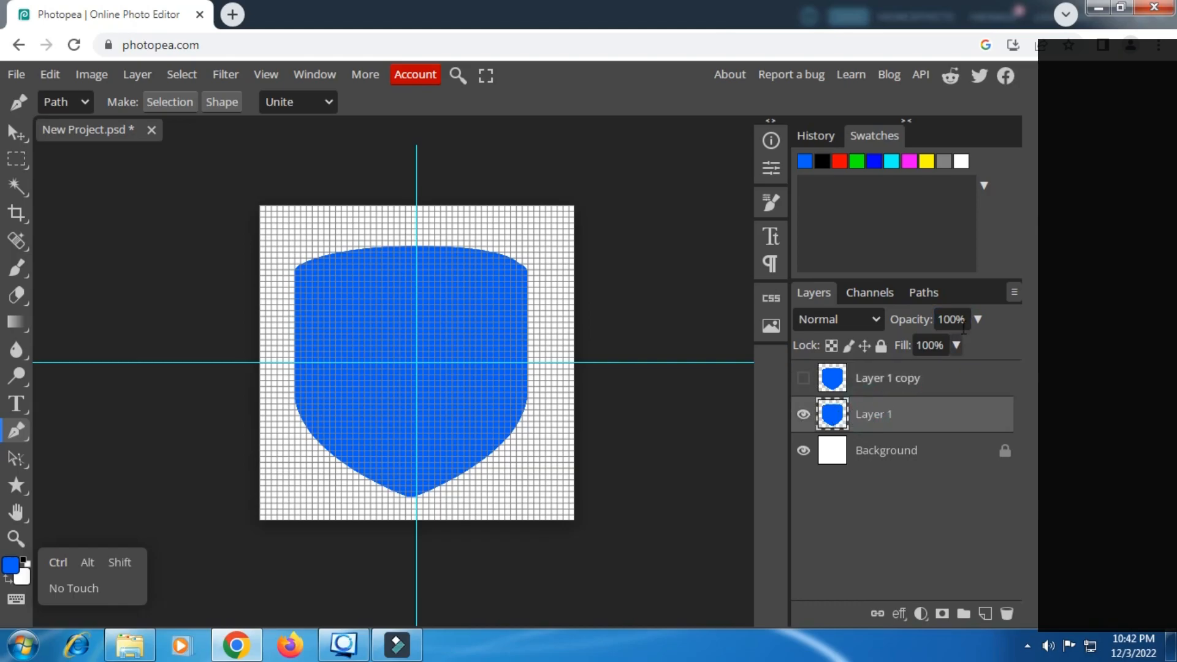
click(979, 320)
click(941, 346)
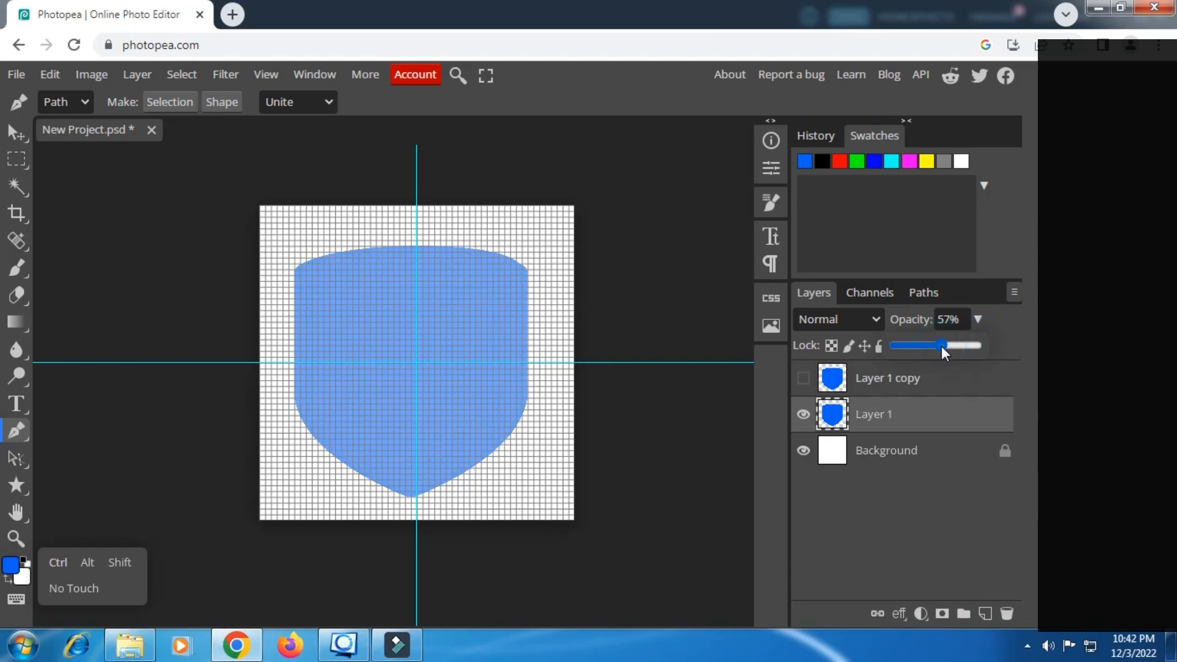
- Show Layer 1 copy again and make it the active layer
click(803, 379)
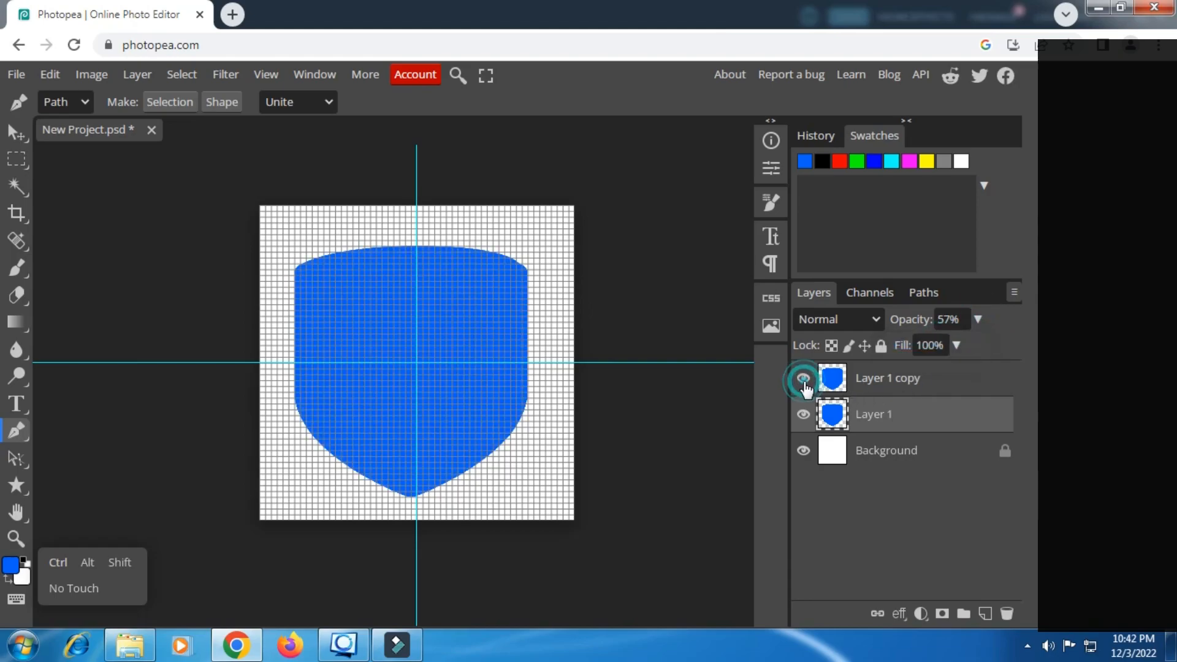
click(874, 386)
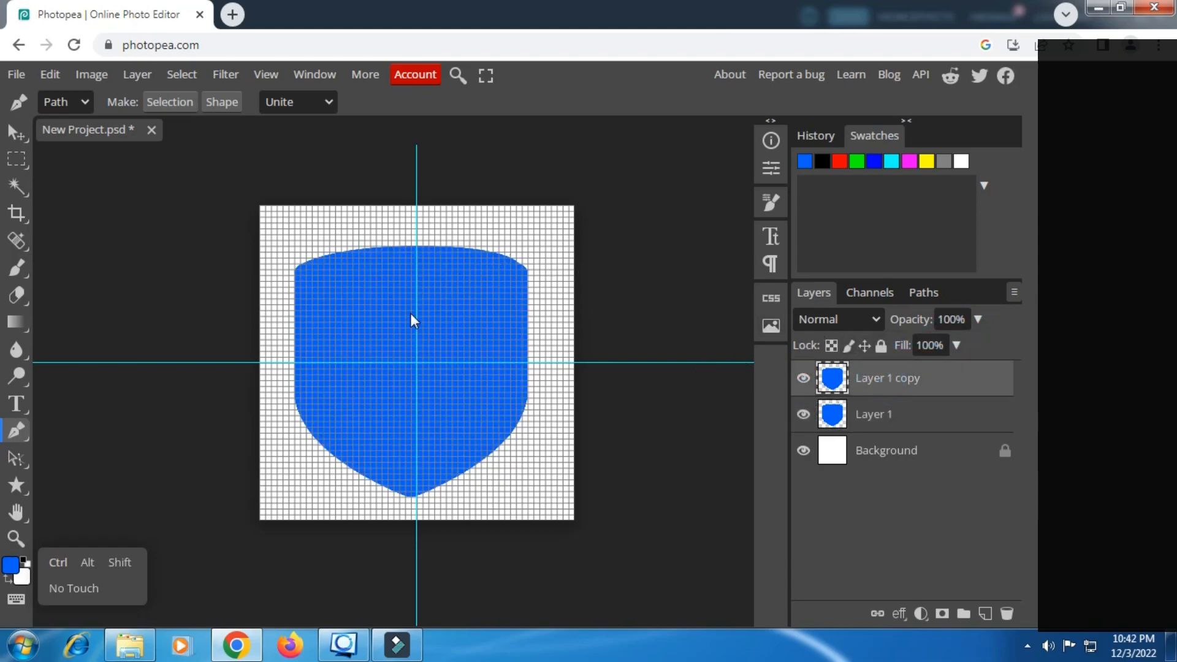
scroll(411, 313, up, 3)
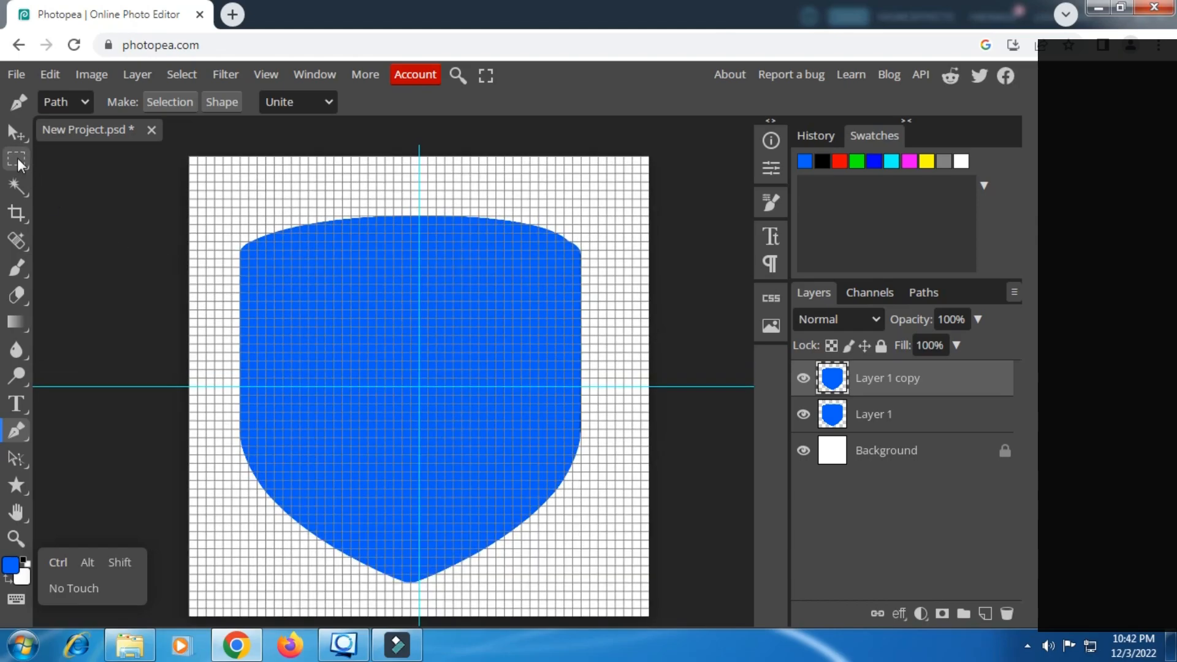
- Scale the shield on Layer 1 copy down to 86% width and height about its centre with Free Transform
click(18, 158)
scroll(473, 303, up, 1)
right_click(429, 268)
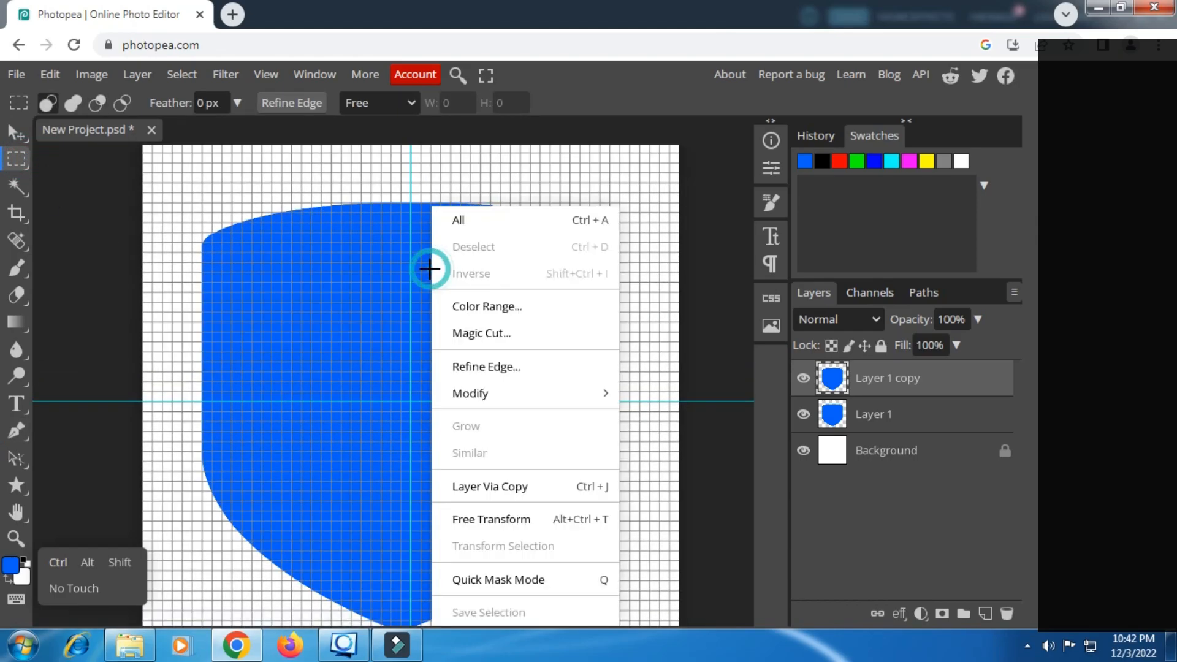
click(490, 519)
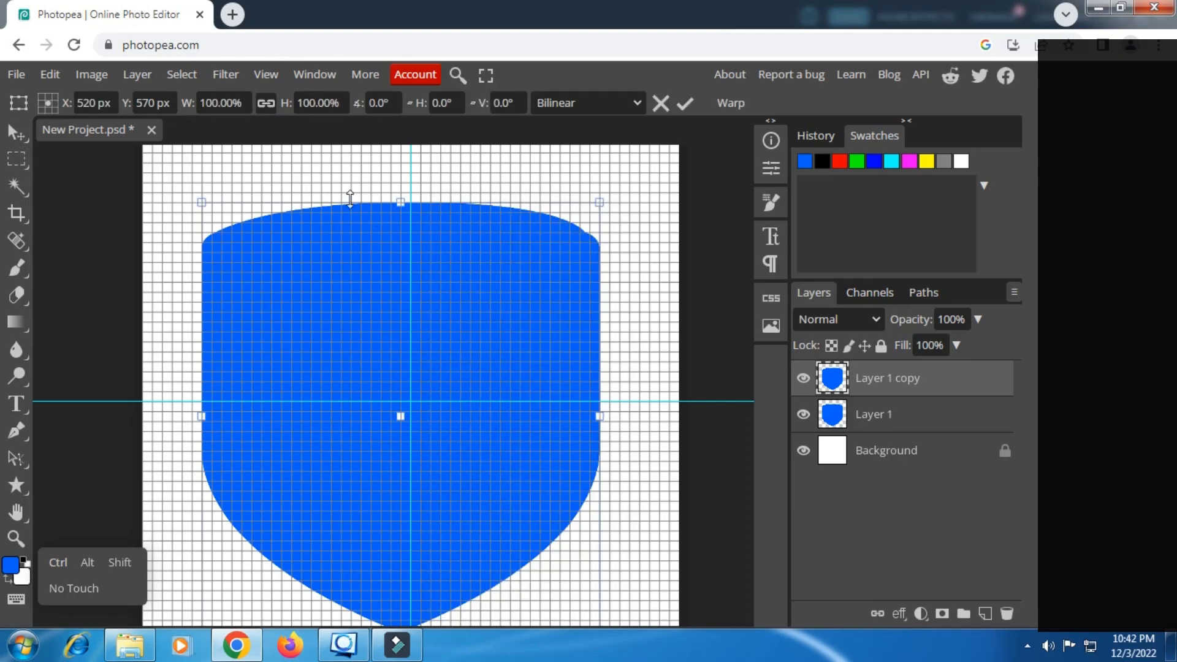
click(267, 102)
scroll(178, 109, down, 13)
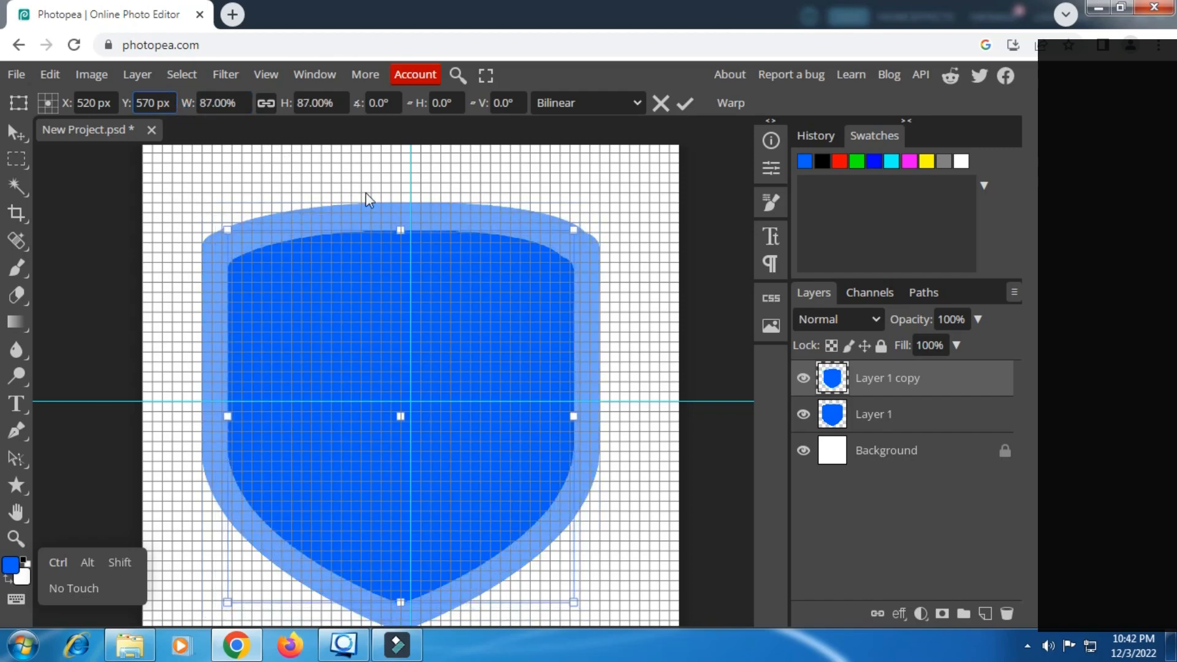
scroll(400, 242, up, 4)
scroll(399, 242, up, 1)
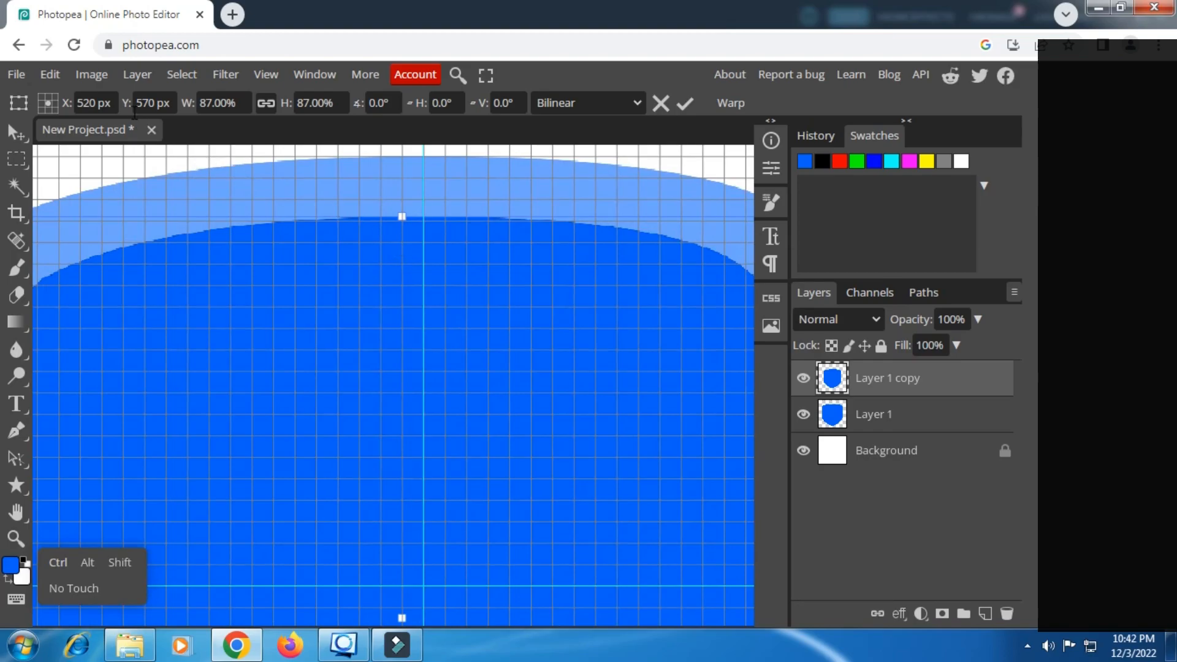
drag(192, 110, 192, 109)
scroll(306, 208, down, 4)
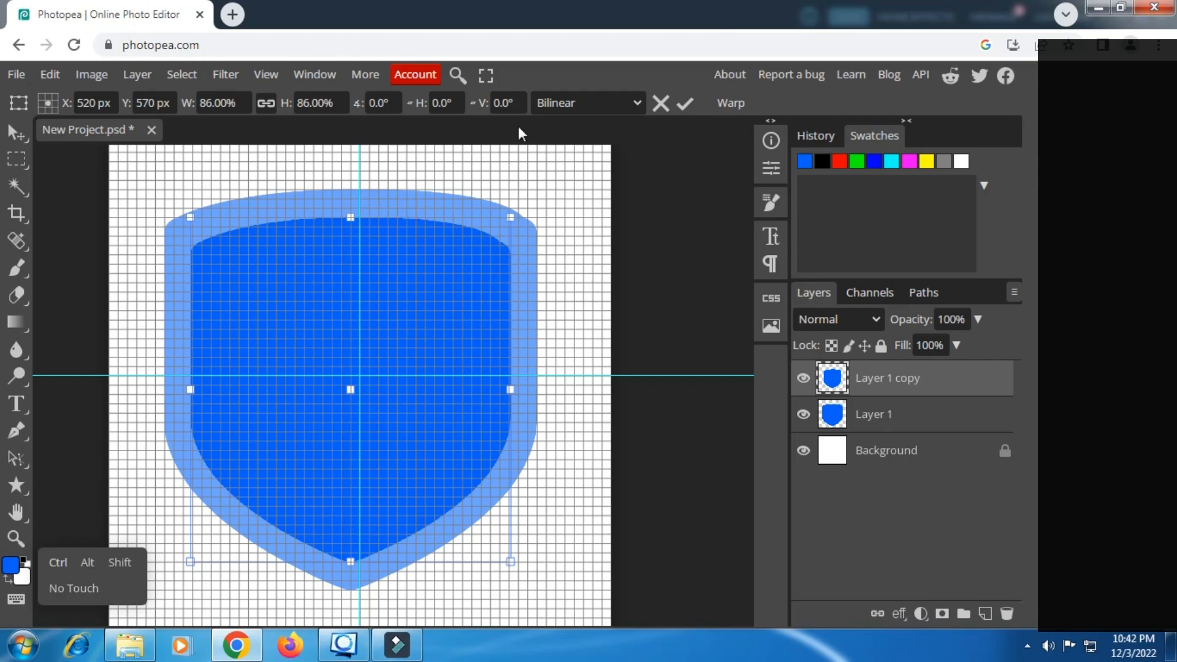
click(684, 106)
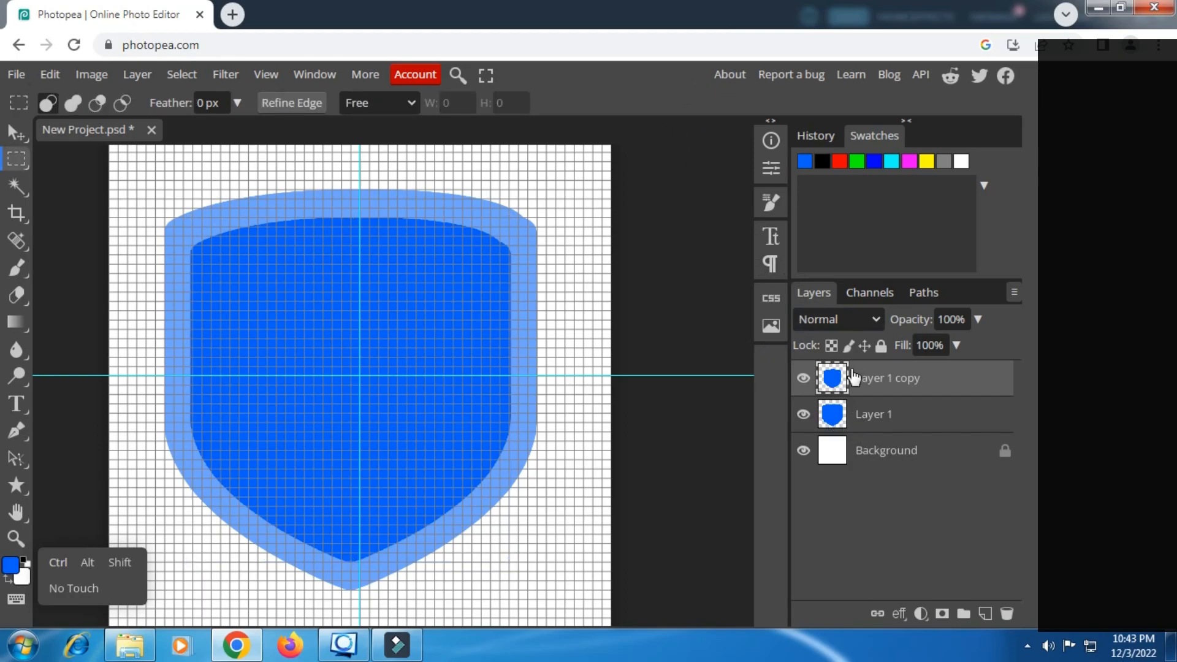
- Add an empty layer on top and select the light blue border band with the Magic Wand, sampling all layers
click(986, 613)
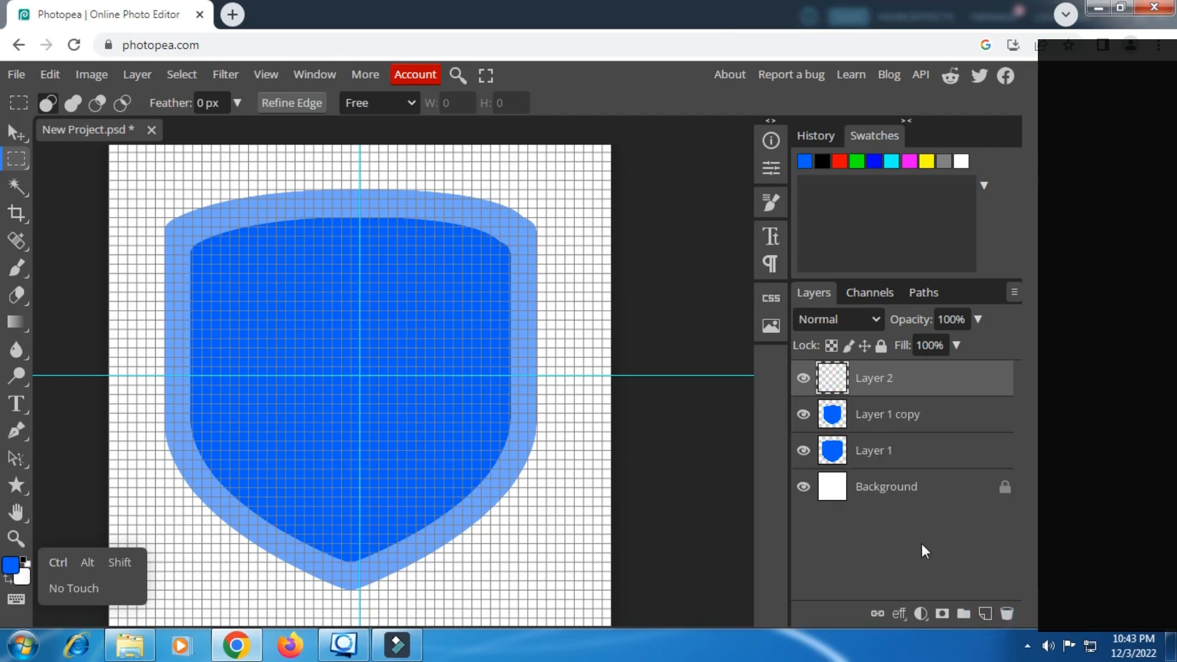
click(17, 187)
key(alt)
scroll(337, 242, up, 4)
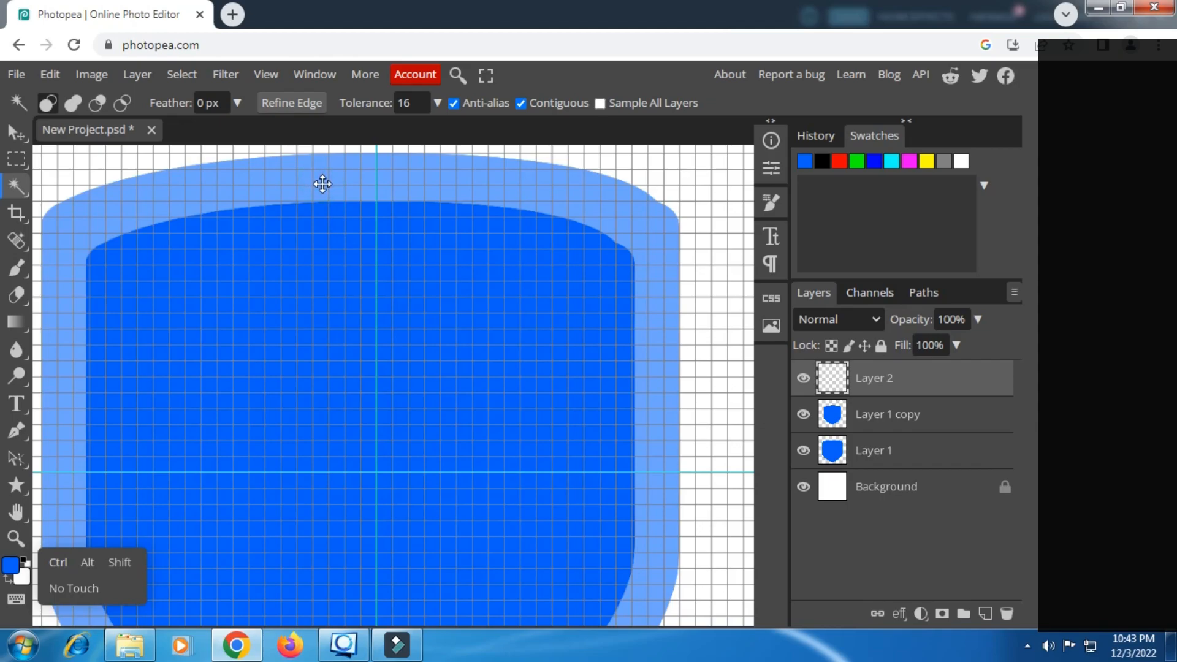
click(600, 103)
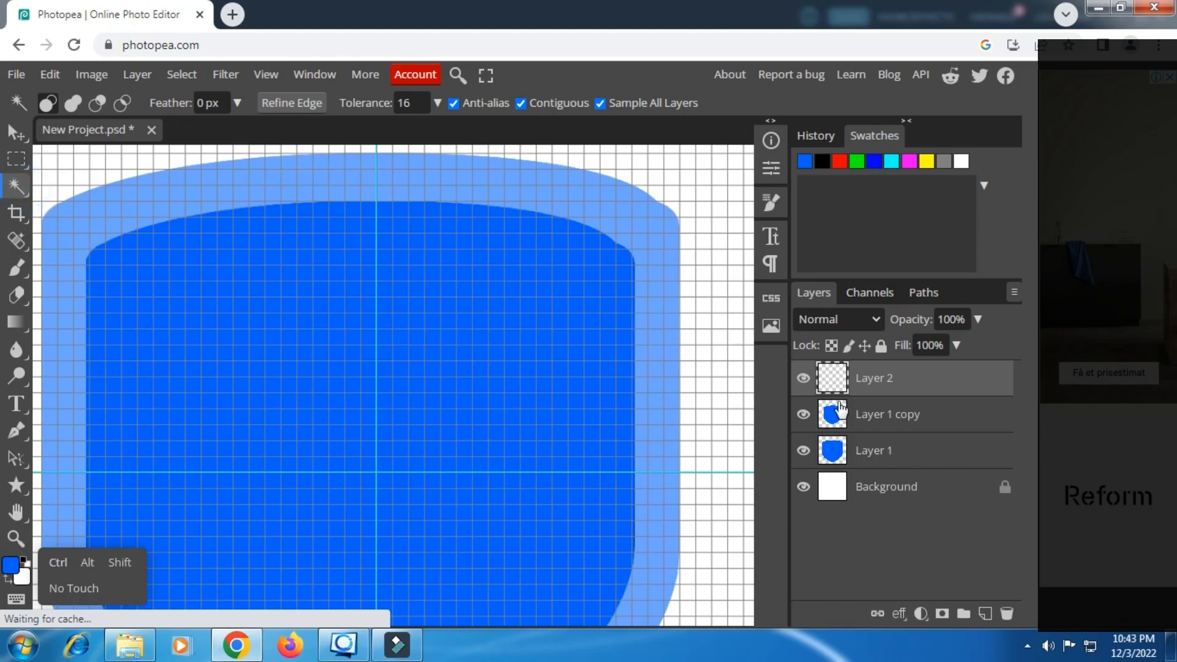
click(869, 522)
click(178, 75)
click(199, 128)
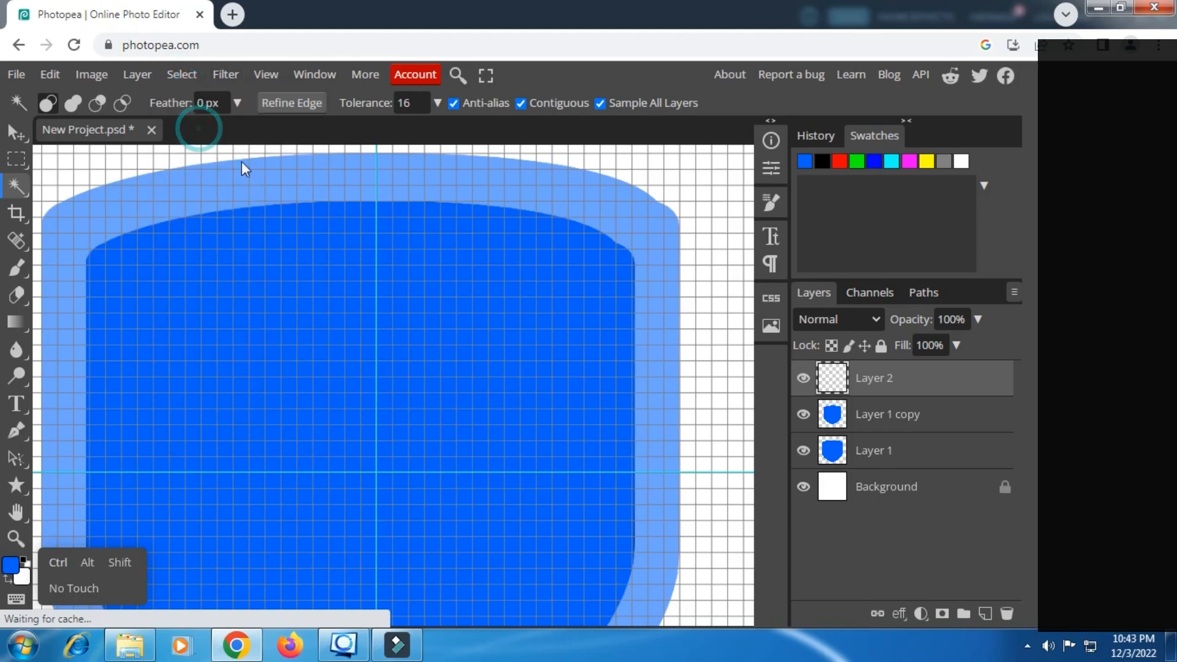
click(338, 178)
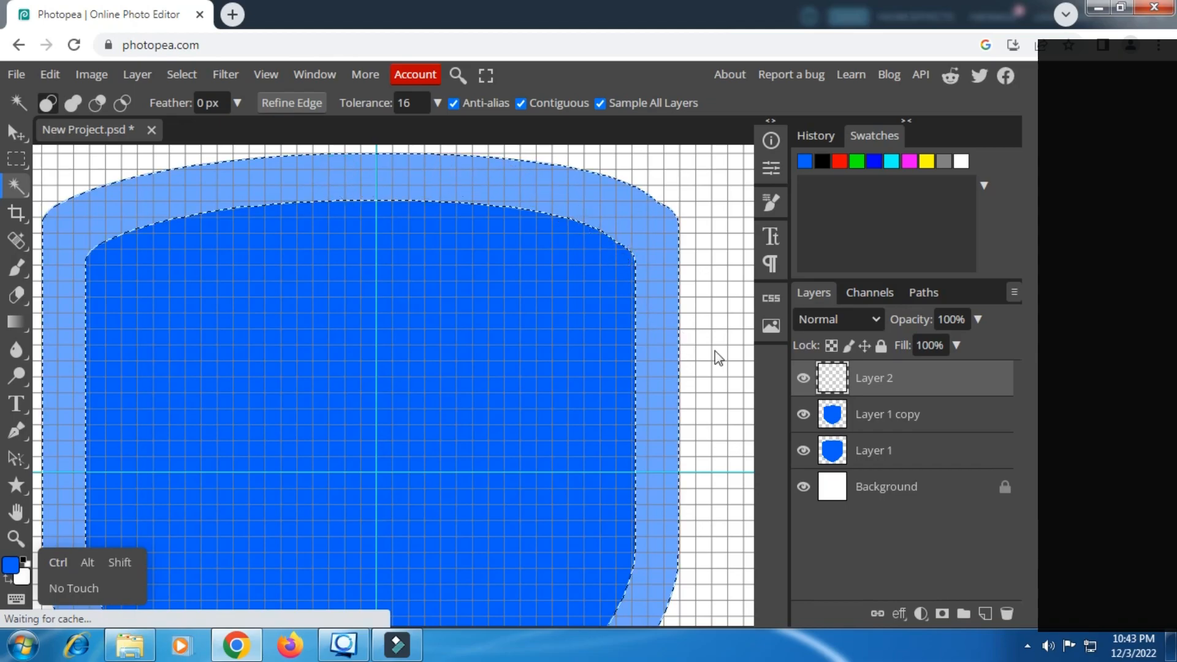
- Hide Layer 1 copy and Layer 1, leaving the new layer active with the border selection
click(803, 414)
click(804, 451)
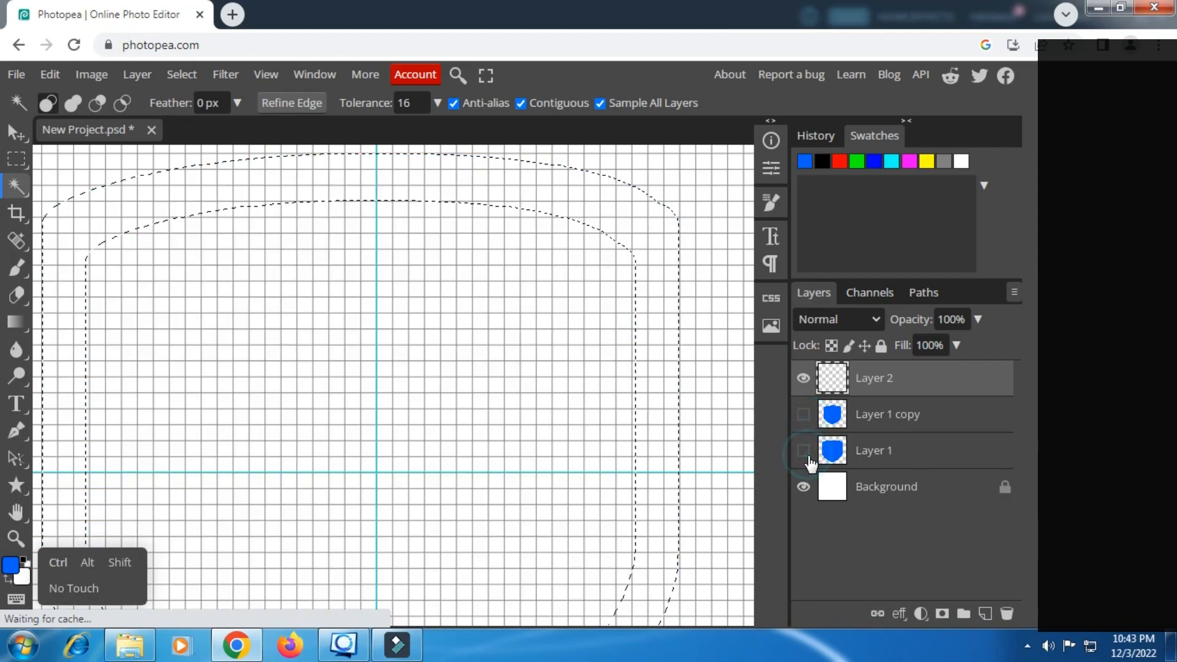
scroll(550, 244, down, 3)
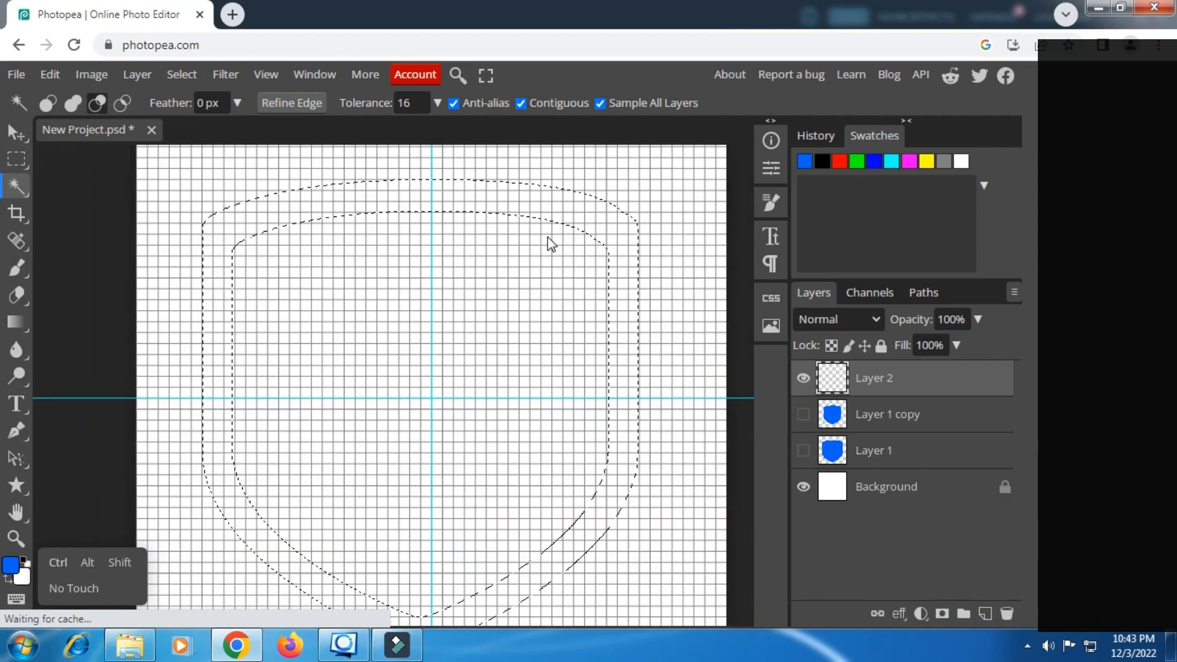
scroll(547, 237, down, 1)
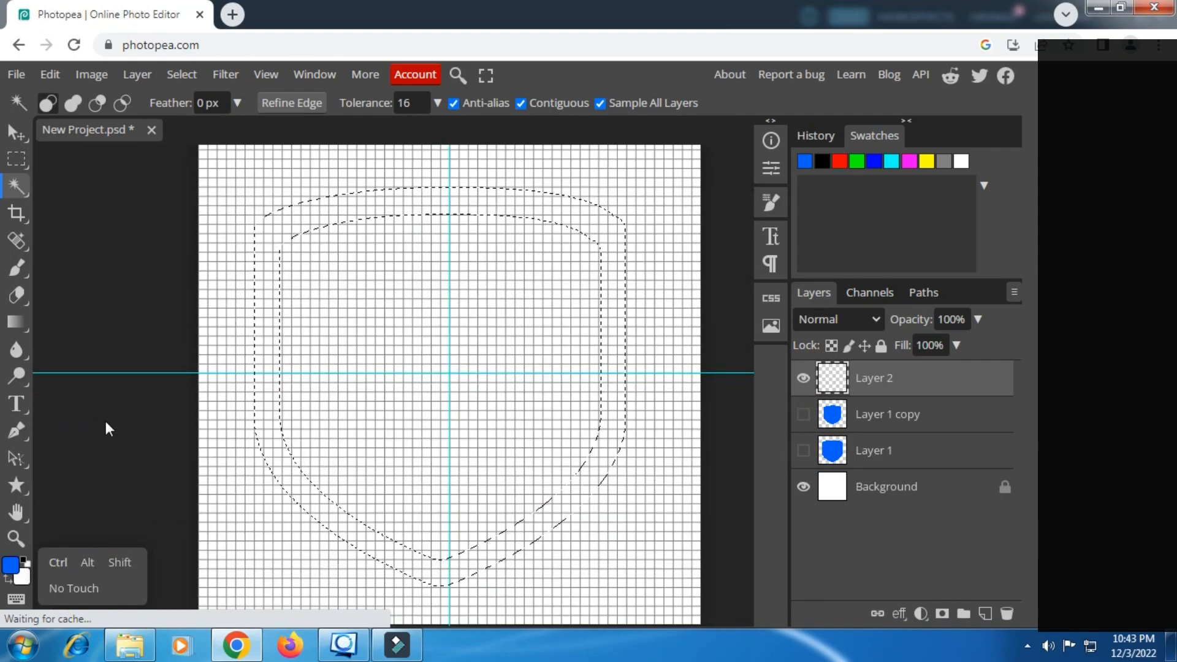
- Set the foreground colour to black, fill the selected border band on Layer 2 with the Paint Bucket, and deselect
click(11, 565)
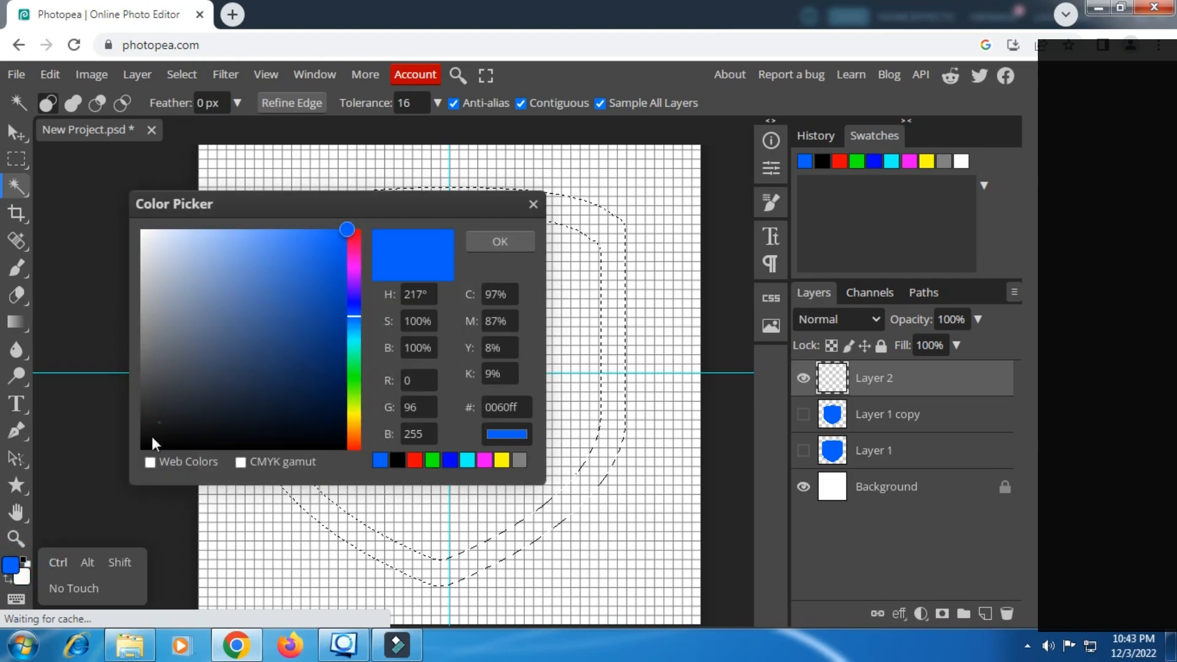
drag(161, 433, 130, 459)
click(505, 245)
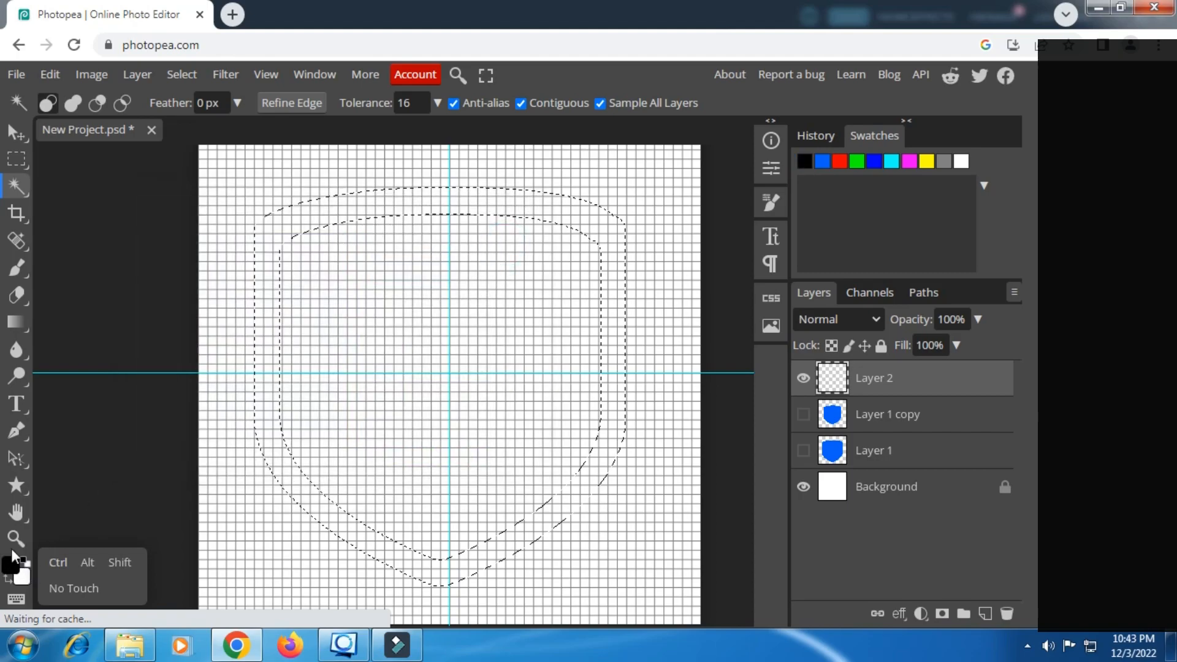
click(20, 321)
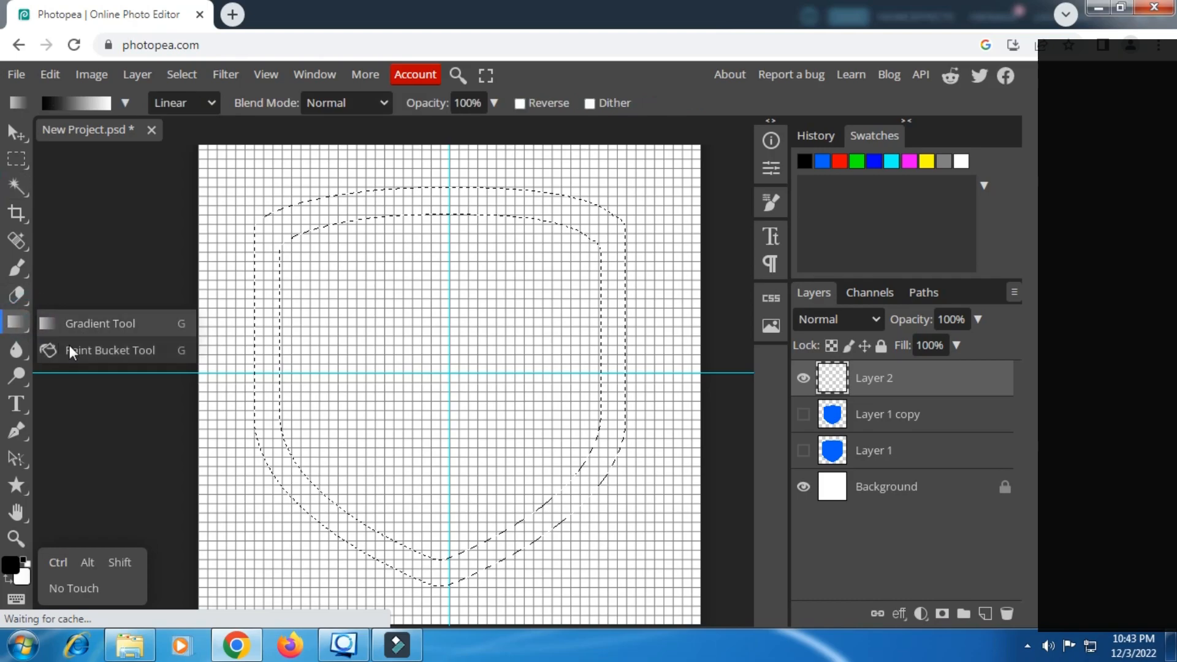
click(112, 350)
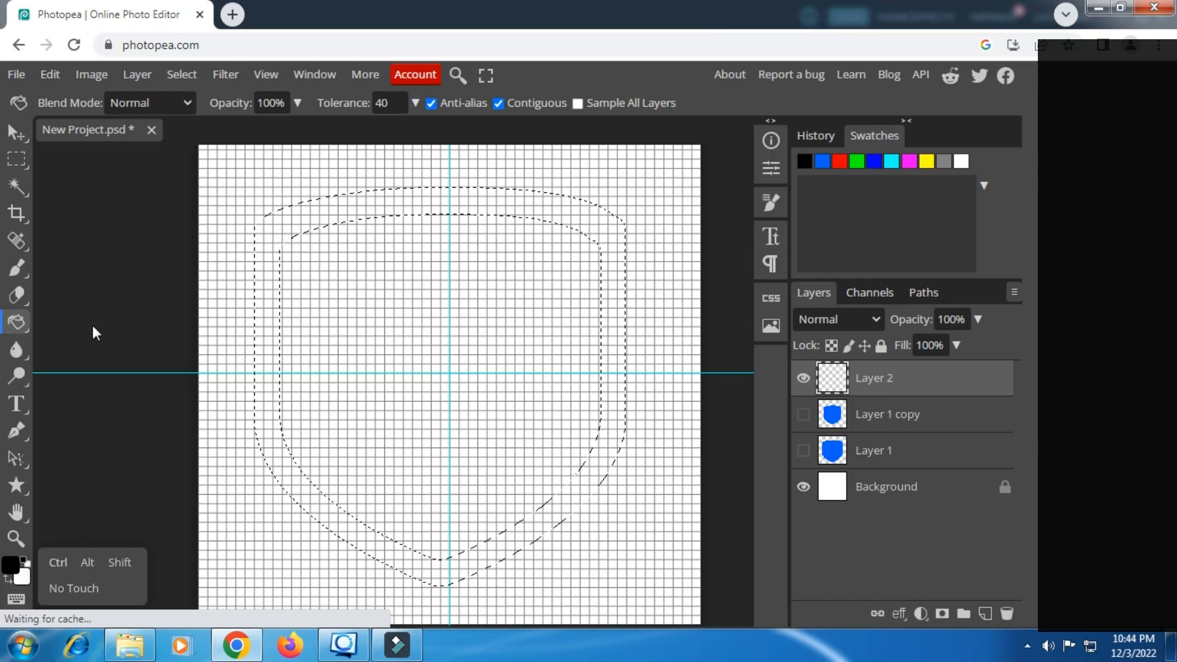
click(279, 227)
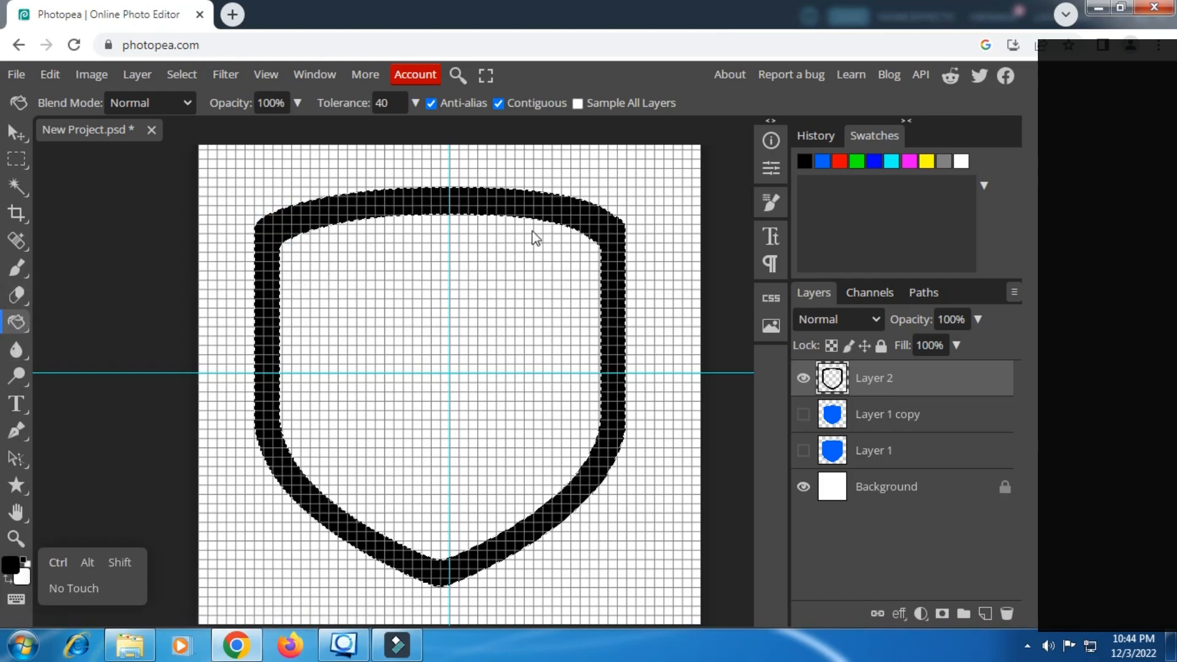
click(194, 76)
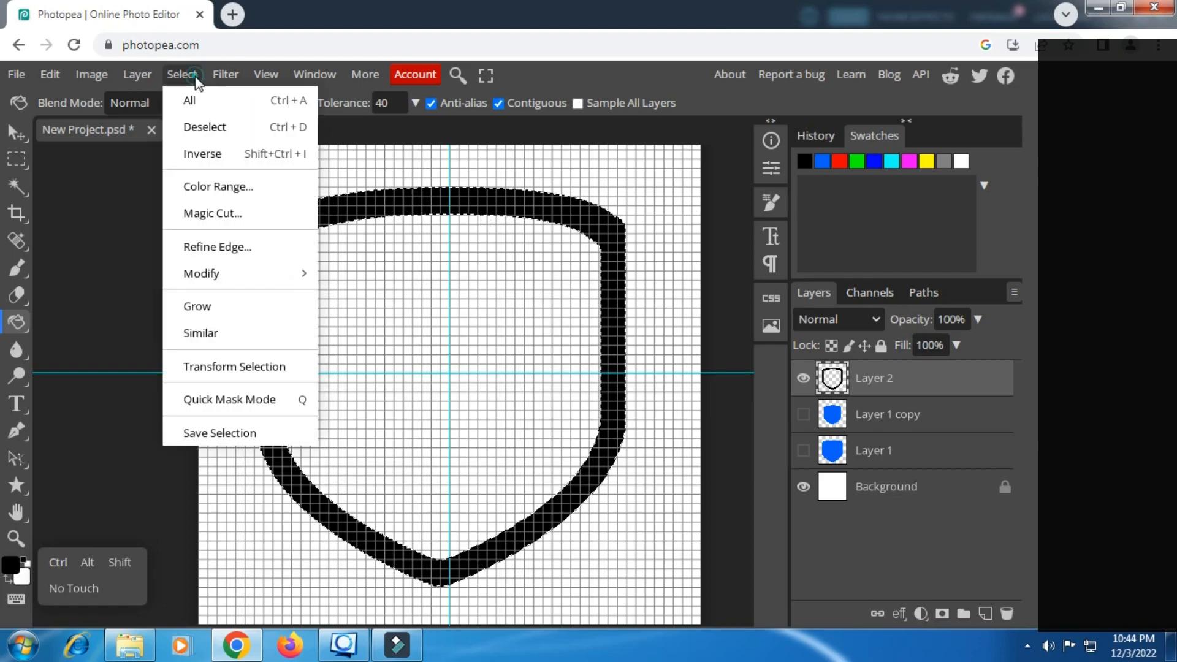
click(207, 125)
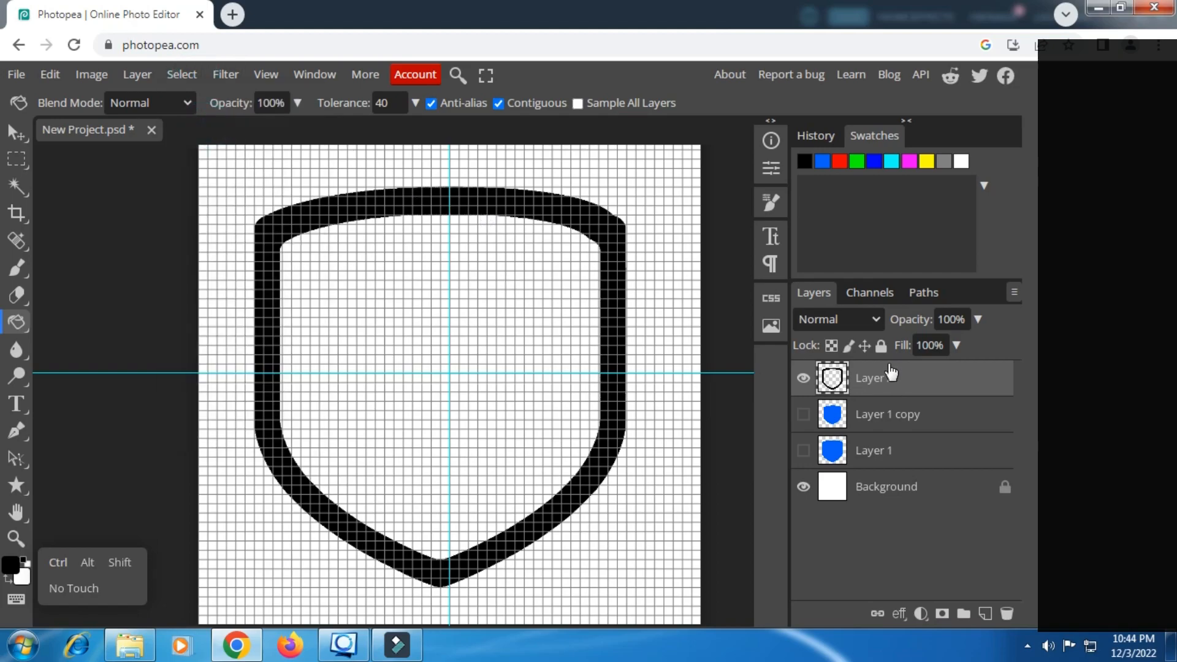
- Show Layer 1 again and delete the smaller shield layer, Layer 1 copy
click(803, 451)
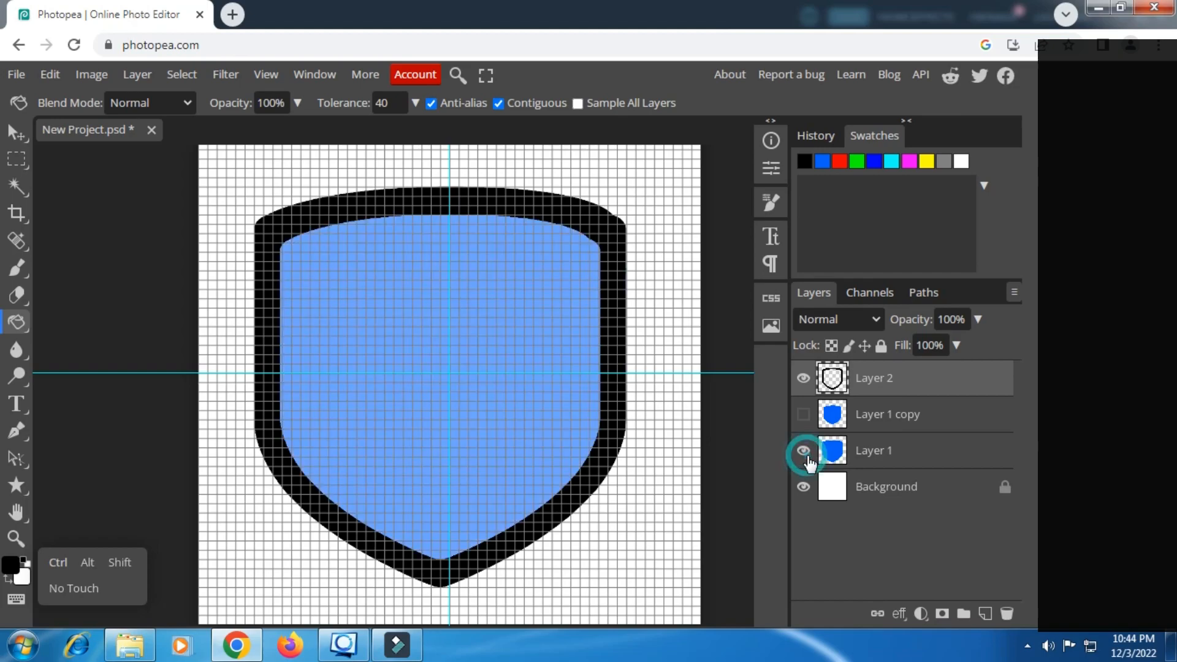
click(888, 419)
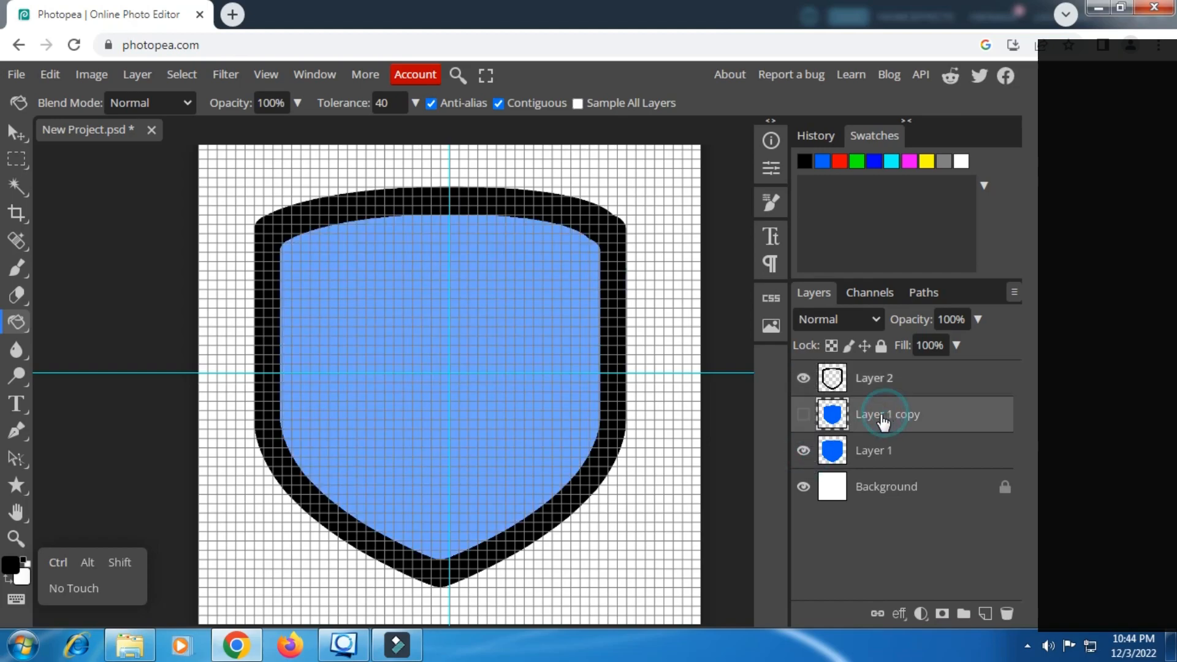
click(803, 414)
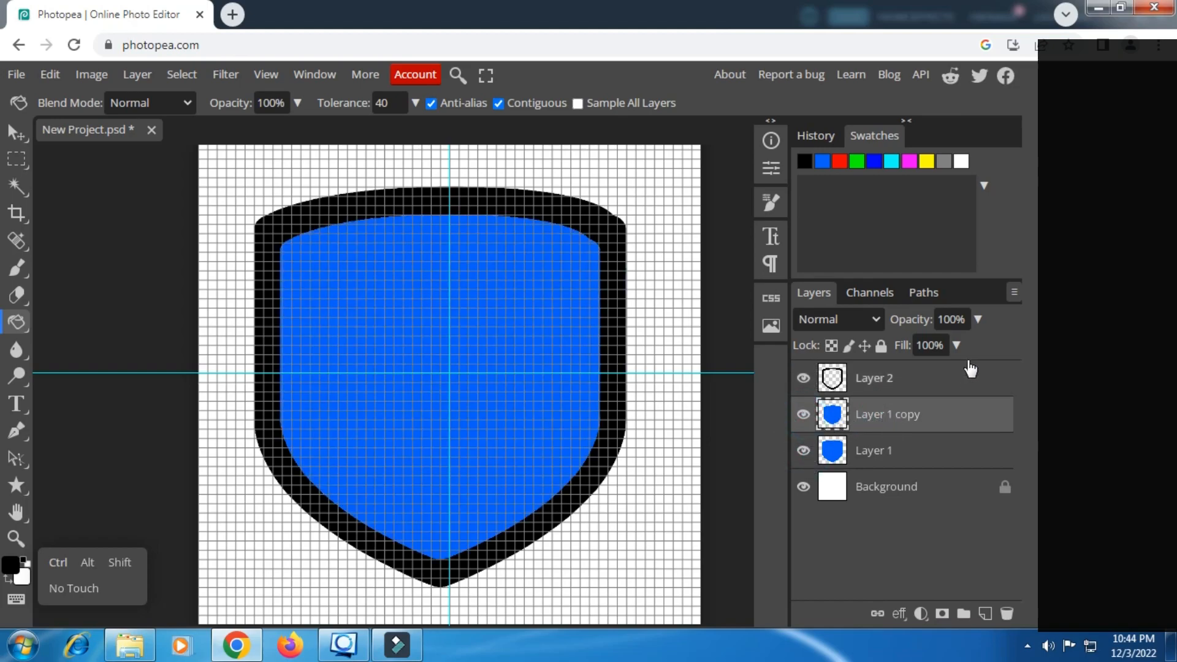
click(1007, 613)
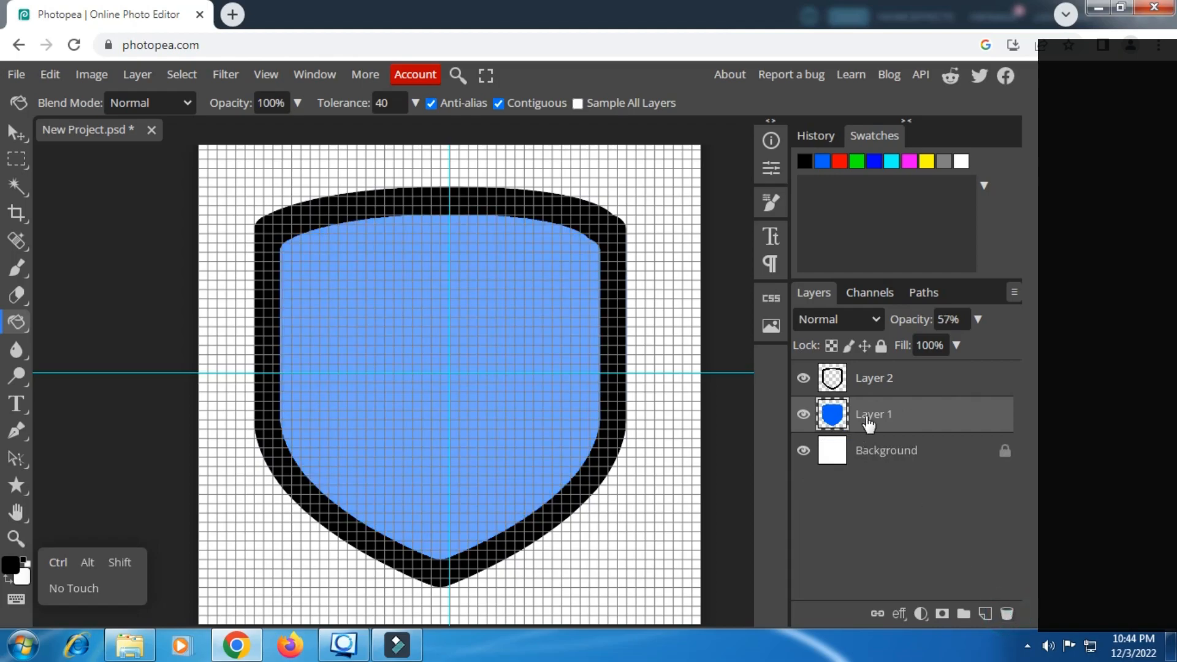
- Raise the opacity of the blue shield layer, Layer 1, to 100%
click(978, 319)
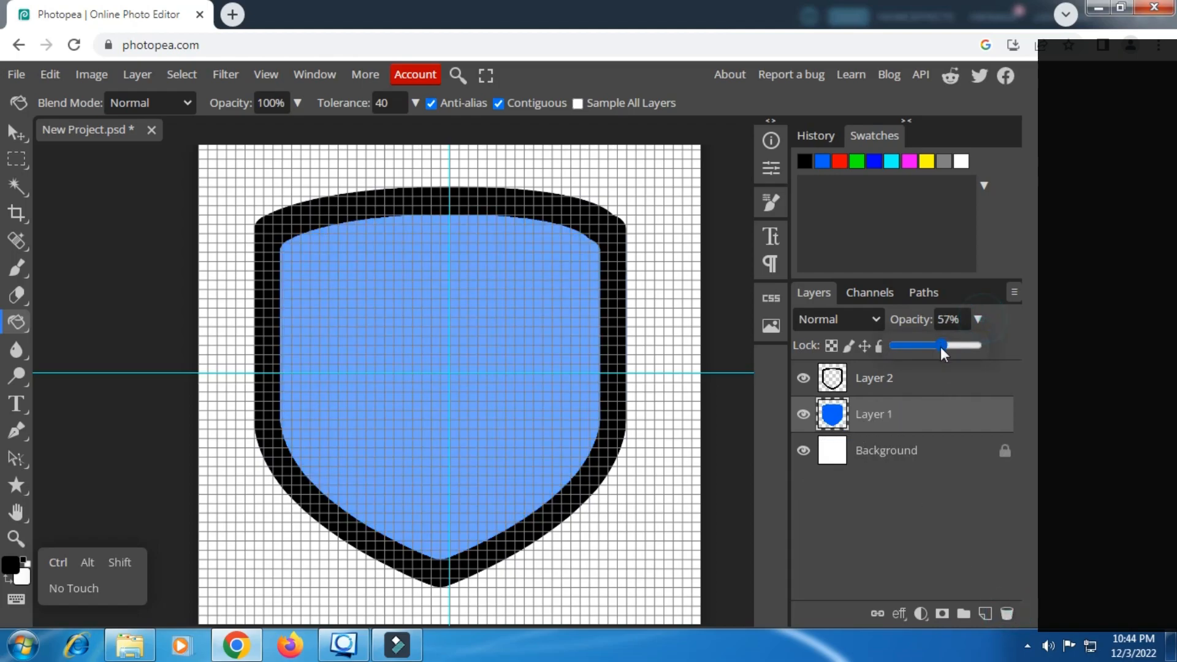
drag(953, 345, 1046, 341)
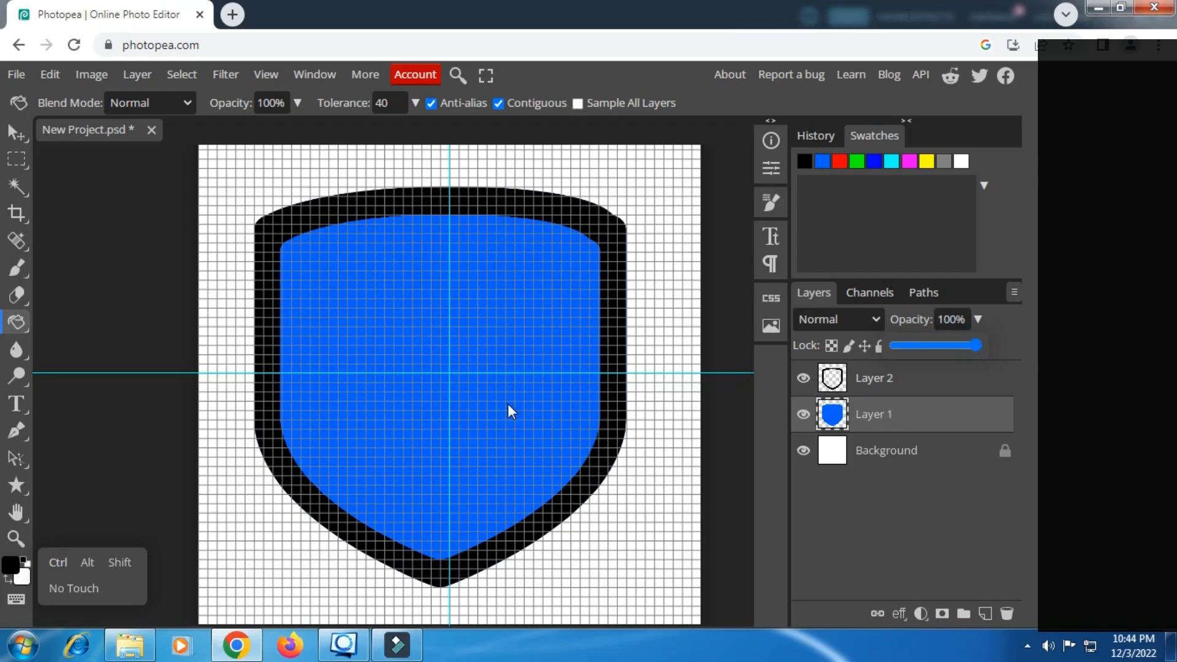
scroll(502, 395, up, 2)
scroll(502, 395, up, 2)
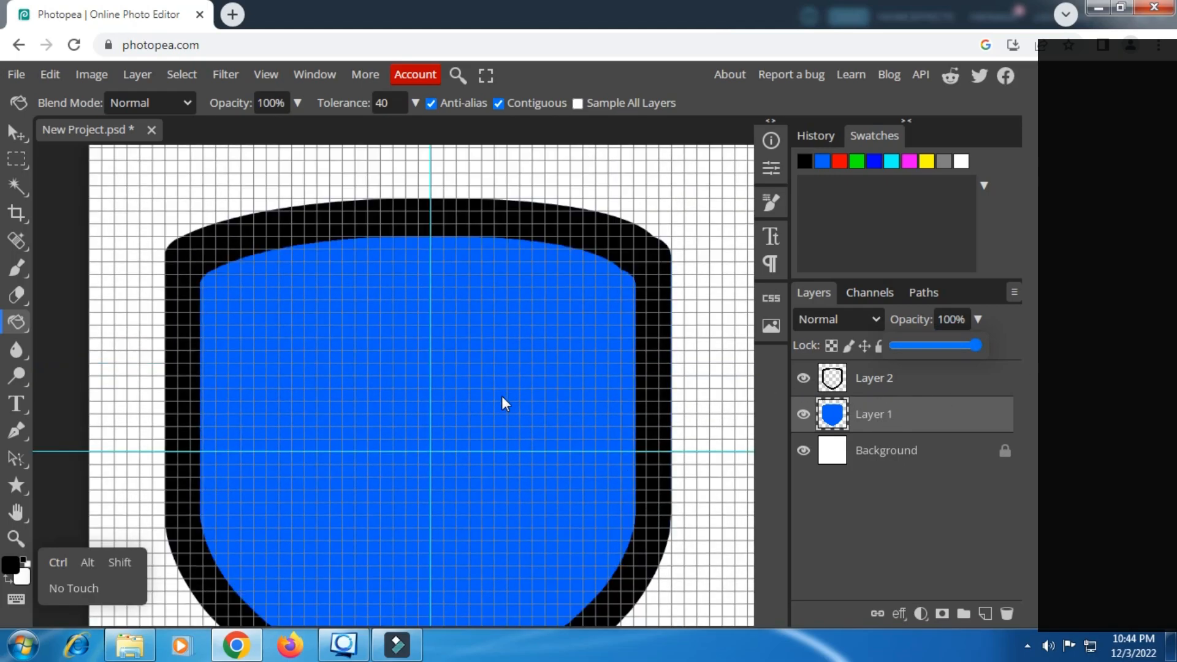
scroll(502, 397, down, 2)
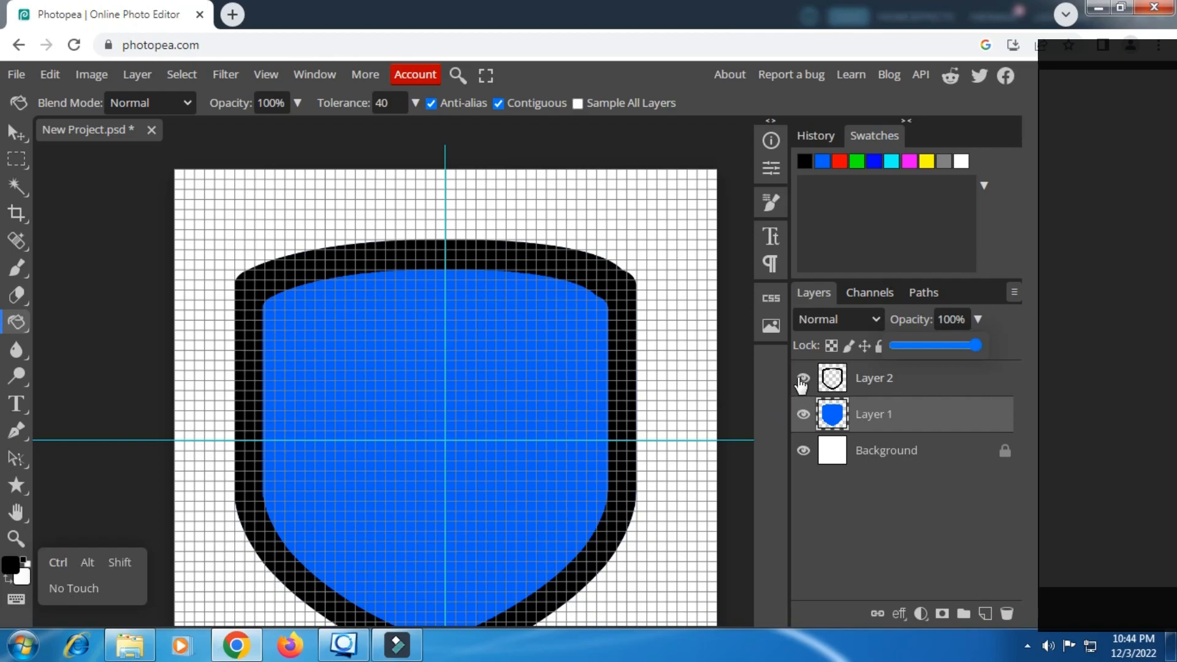
- Duplicate the black border layer, Layer 2, and check the copy by toggling its visibility
click(866, 383)
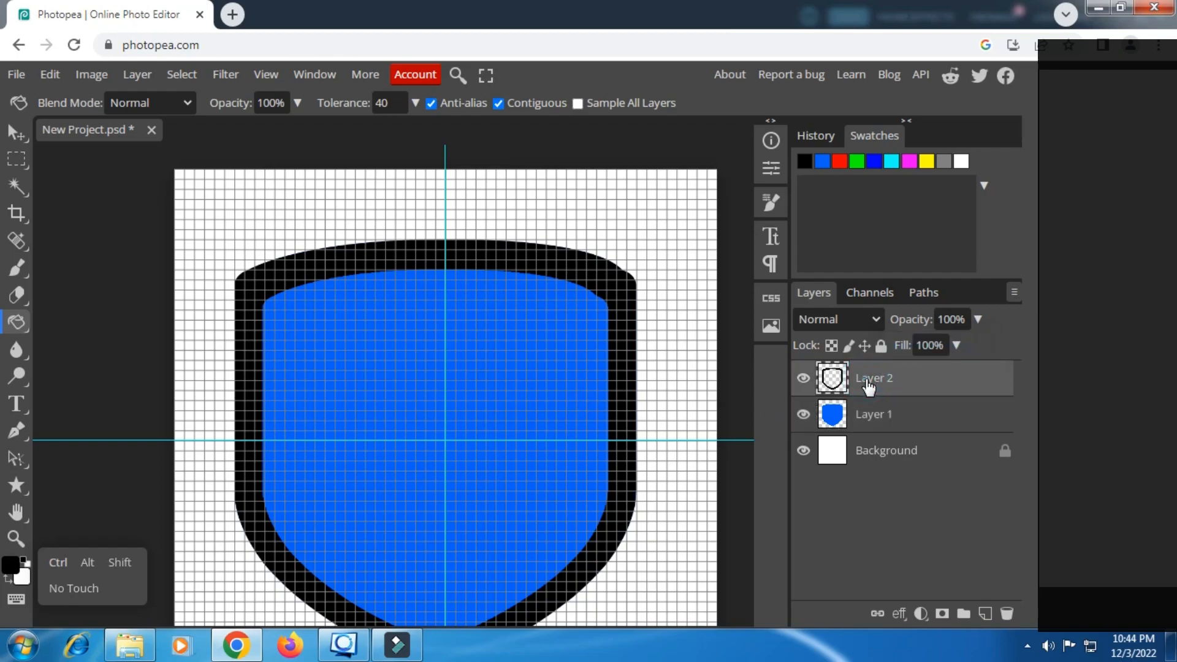
right_click(867, 383)
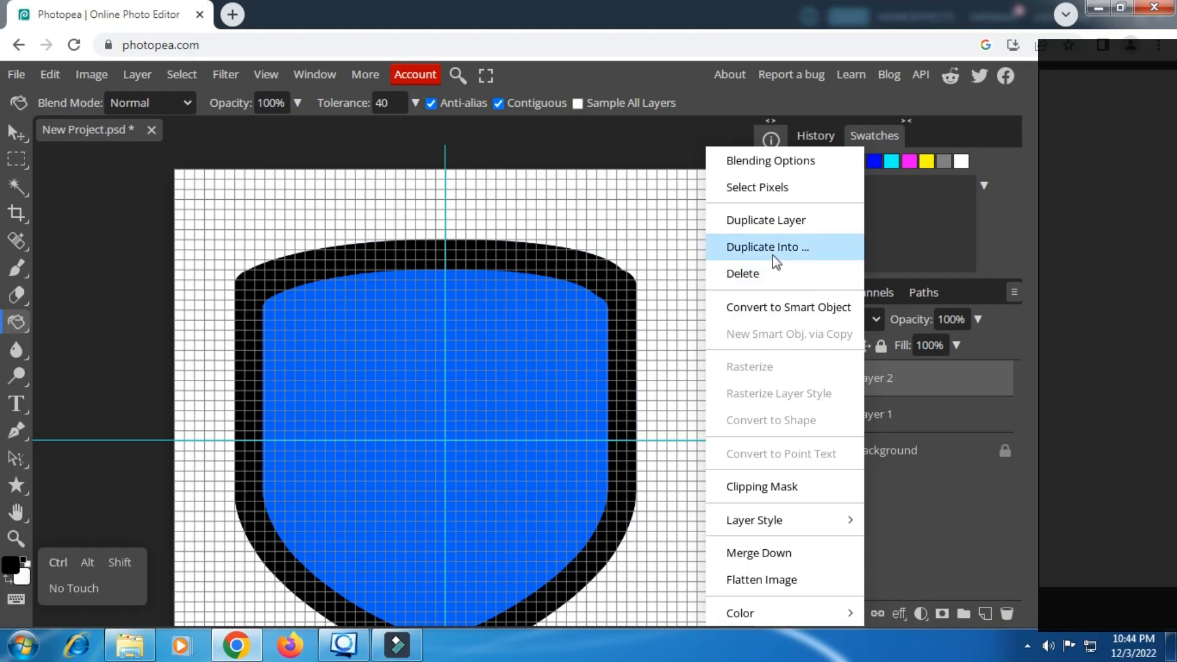
click(731, 231)
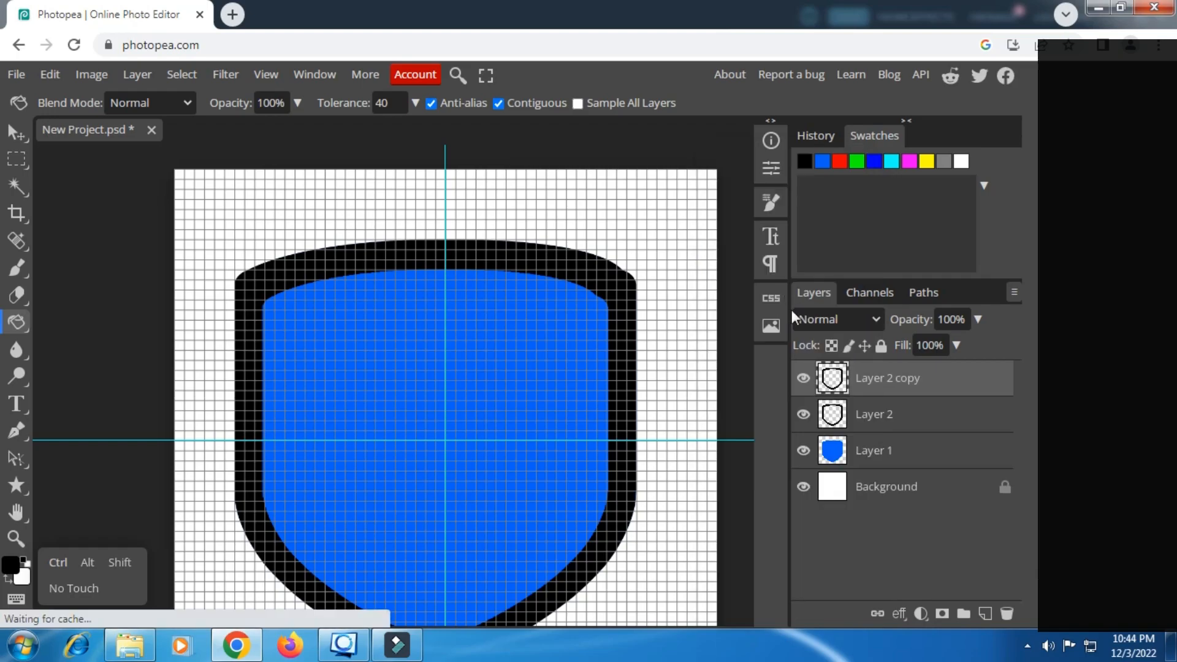
click(803, 379)
click(803, 380)
click(803, 380)
click(803, 379)
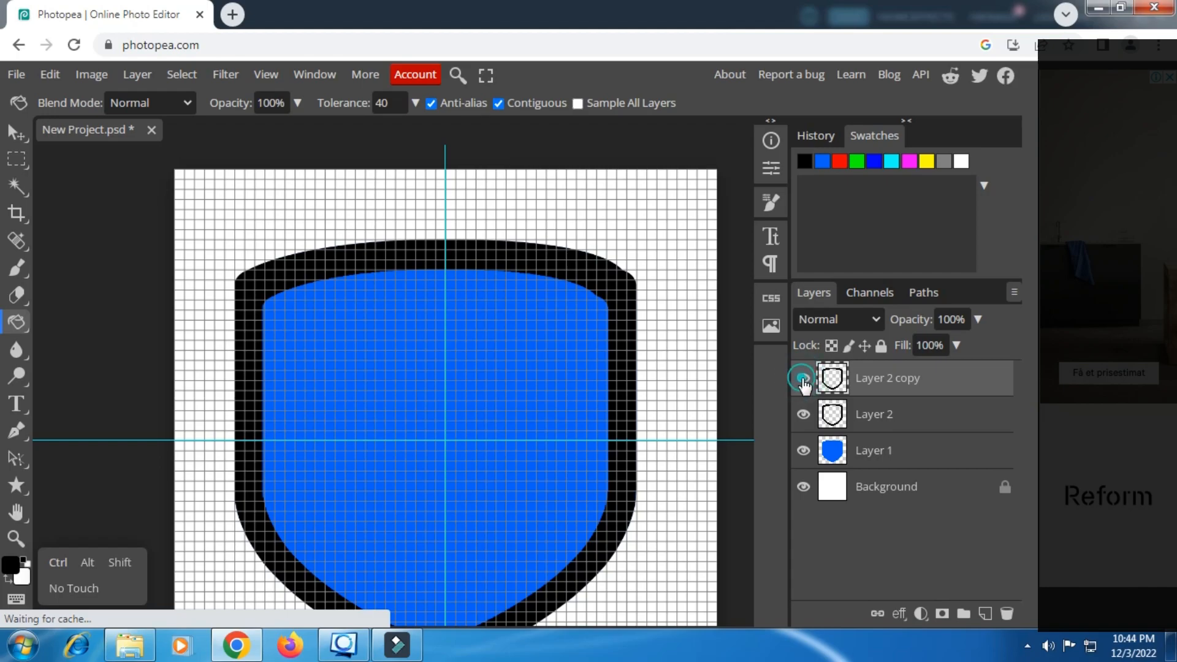
- Hide Layer 2 copy and lower the opacity of the original border layer, Layer 2, to 50%
click(878, 414)
click(804, 378)
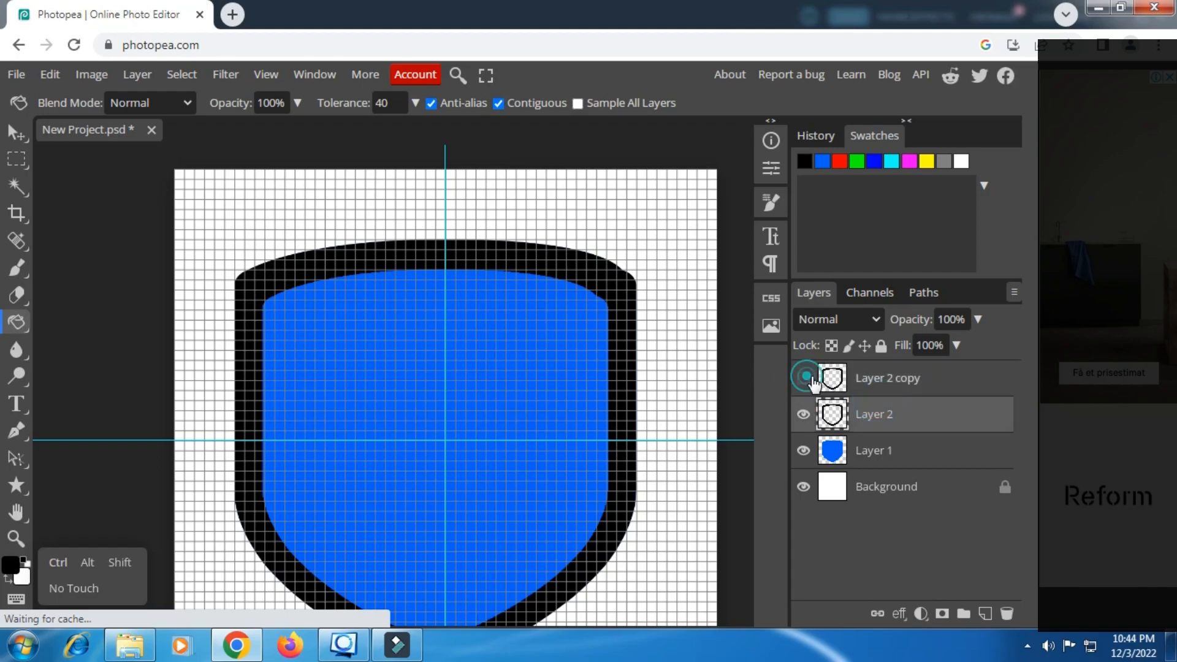
drag(979, 315, 936, 347)
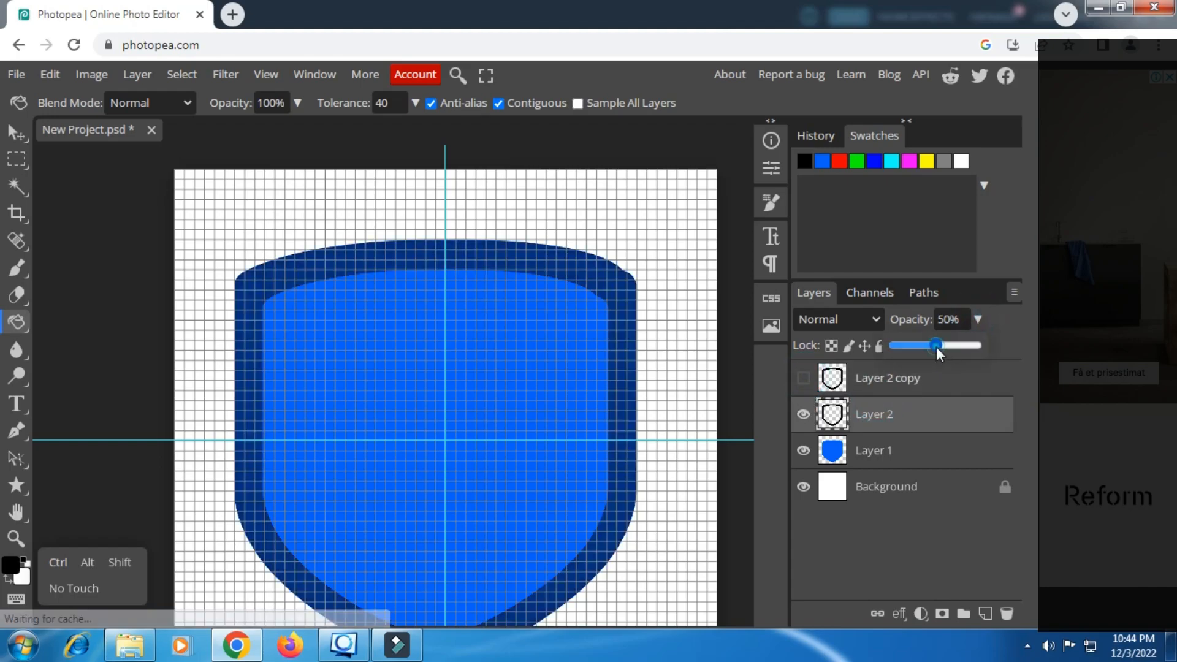
- Toggle the visibility of Layer 2 copy to compare it with Layer 2, leaving the copy shown
click(803, 378)
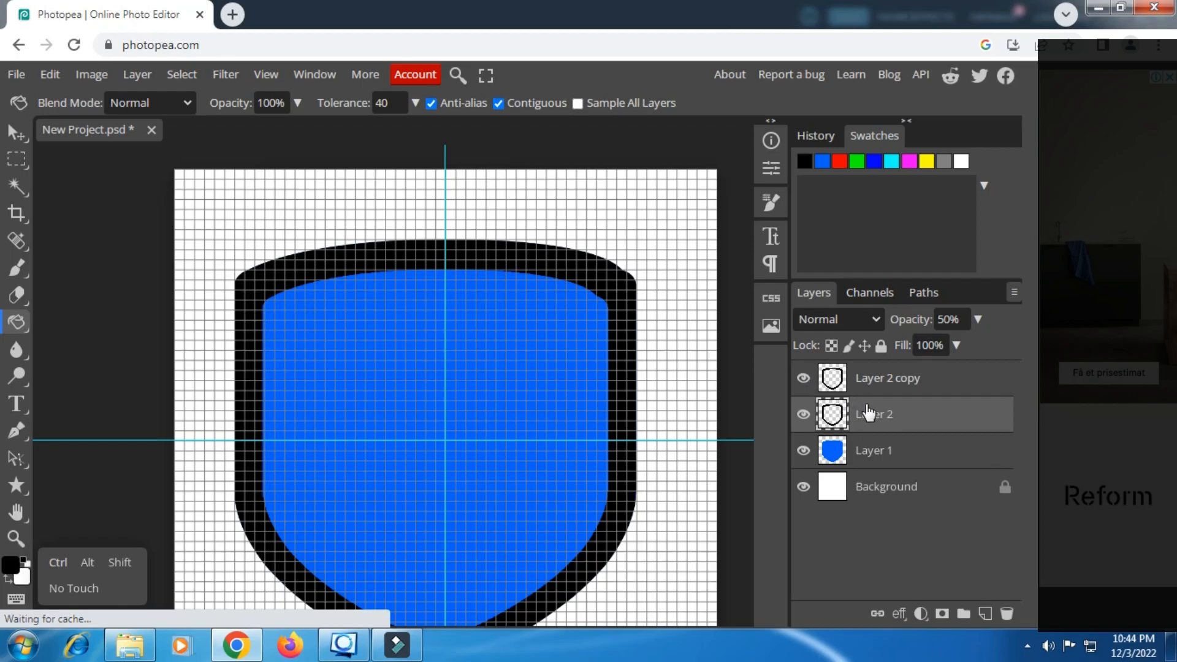
click(806, 381)
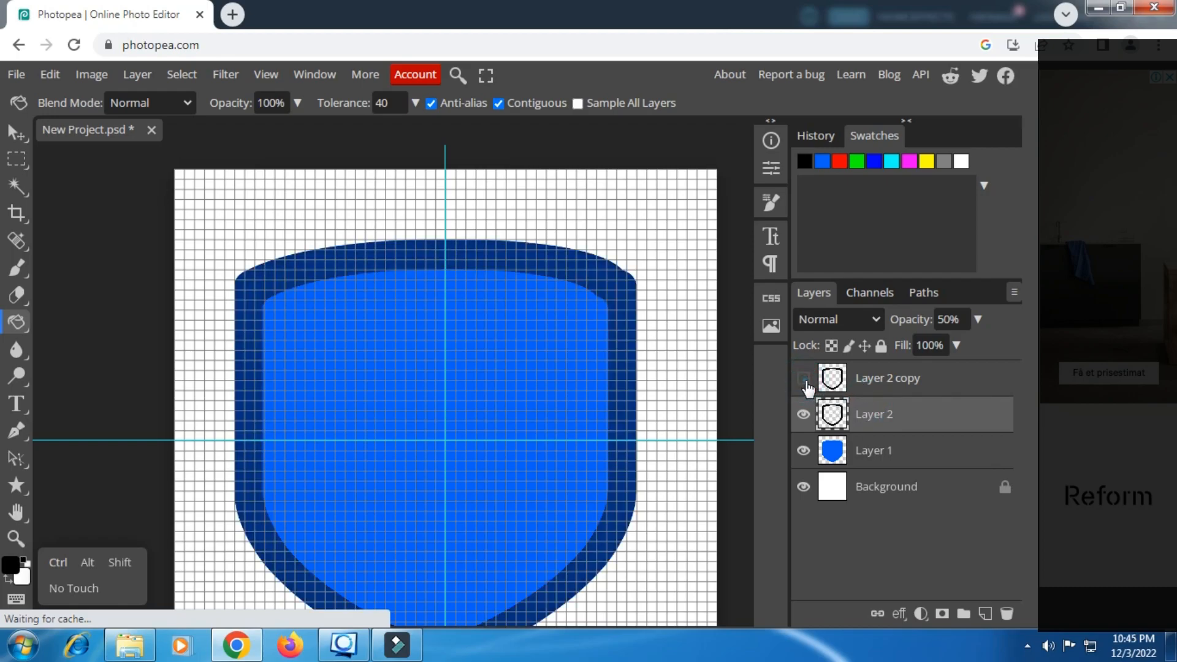
click(807, 382)
- Scale Layer 2 proportionally to 93% with Free Transform and raise its opacity to 100%
click(19, 160)
scroll(439, 289, up, 3)
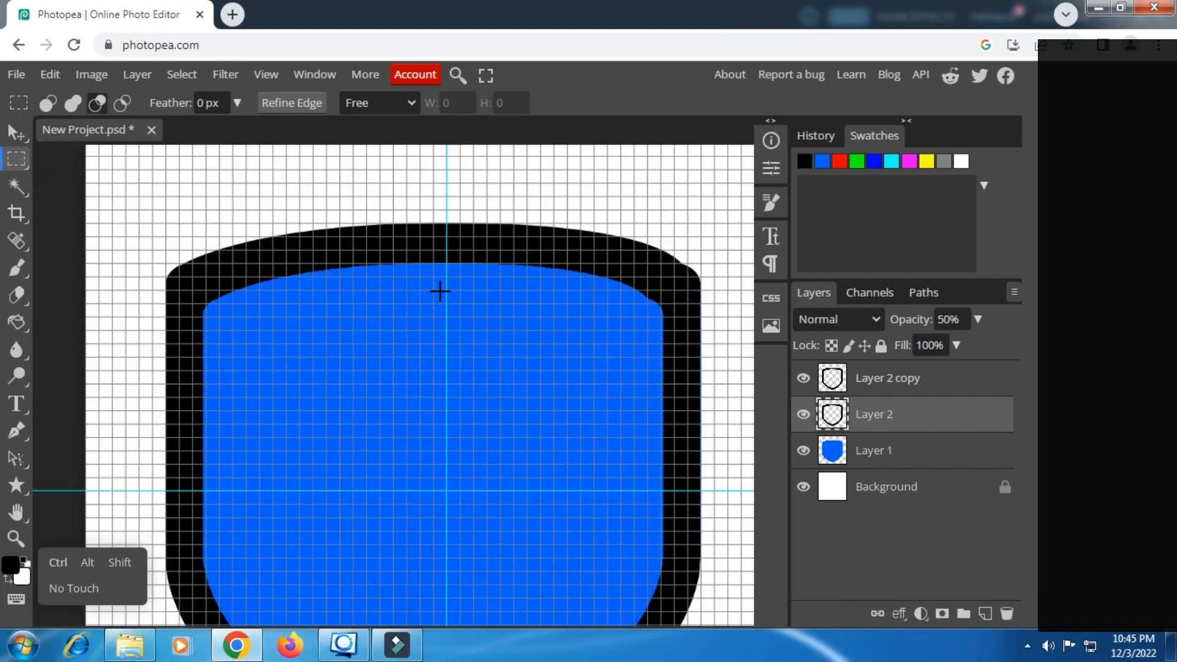
right_click(440, 289)
click(504, 521)
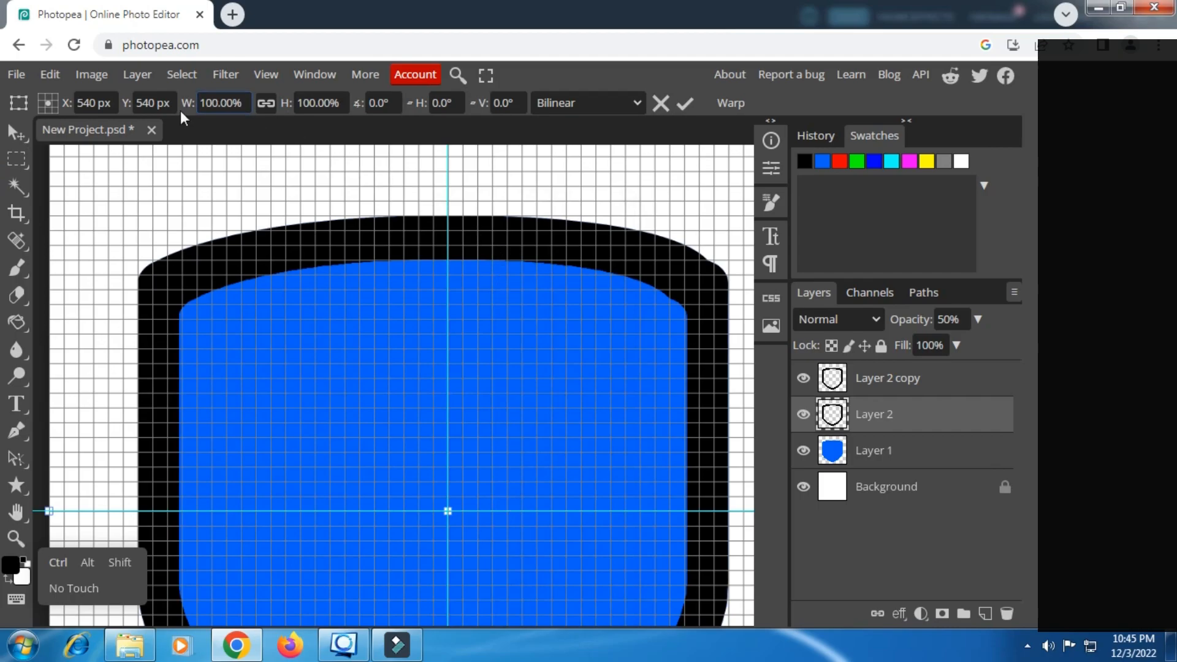
mouse_move(183, 104)
mouse_down()
mouse_move(170, 104)
mouse_move(180, 104)
mouse_up()
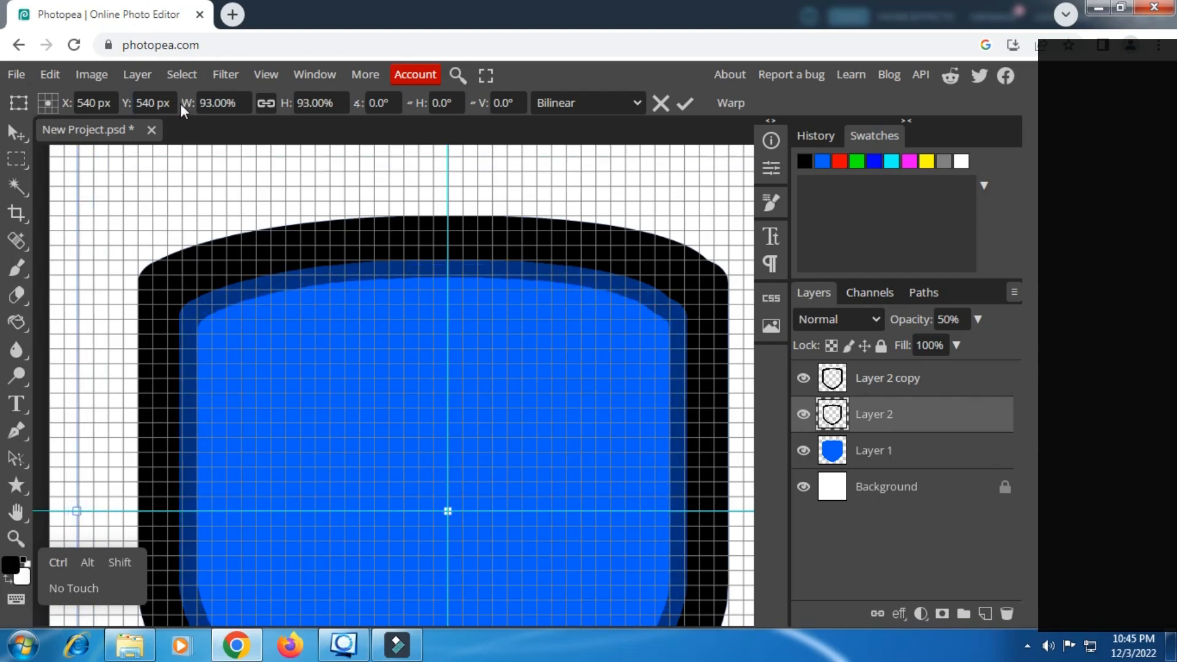
scroll(398, 265, down, 3)
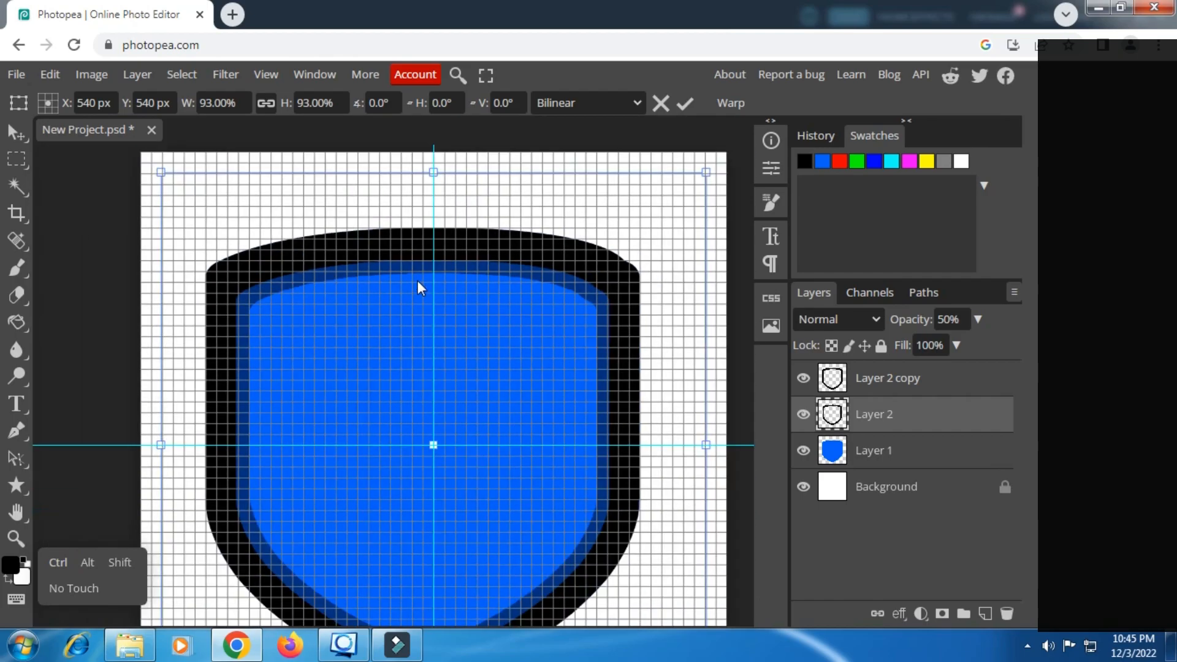
scroll(418, 284, down, 1)
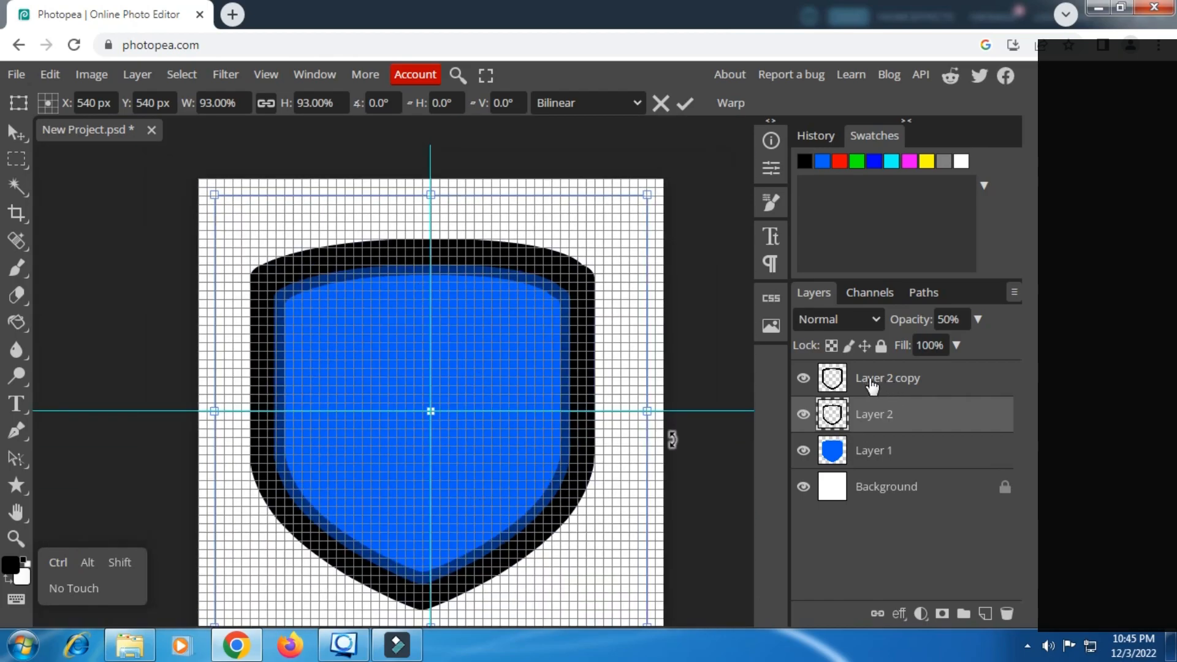
click(974, 319)
drag(940, 347, 1004, 344)
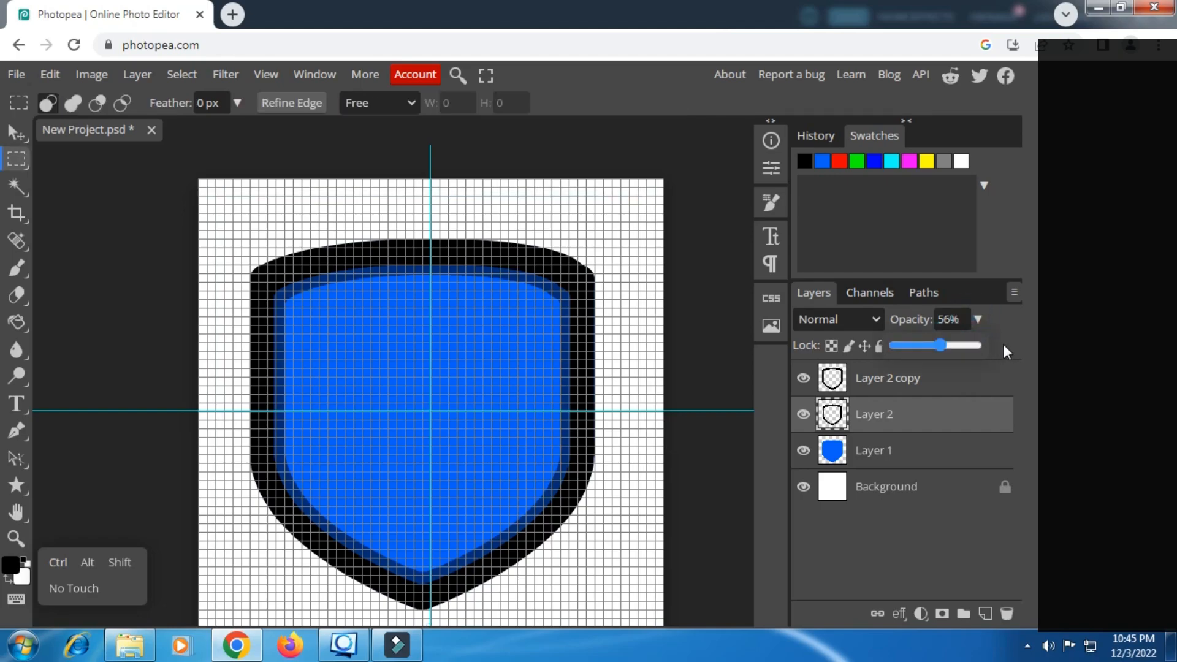
- Select Layer 2 copy, Layer 2 and Layer 1 together and group them into a folder
click(878, 383)
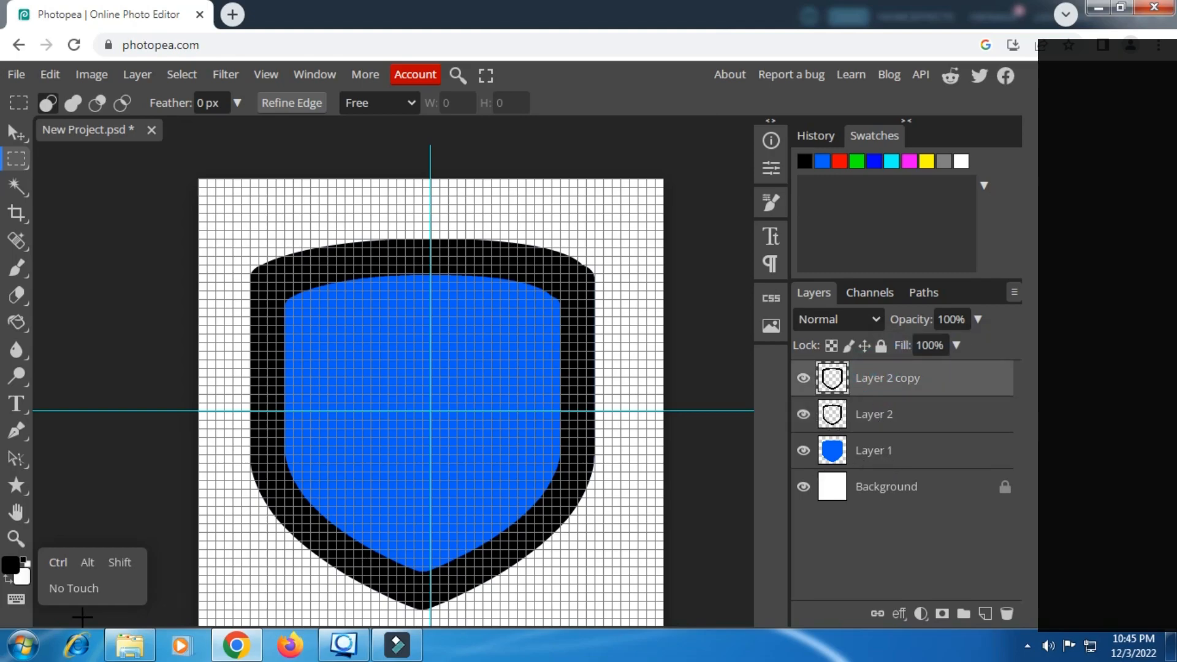
click(120, 562)
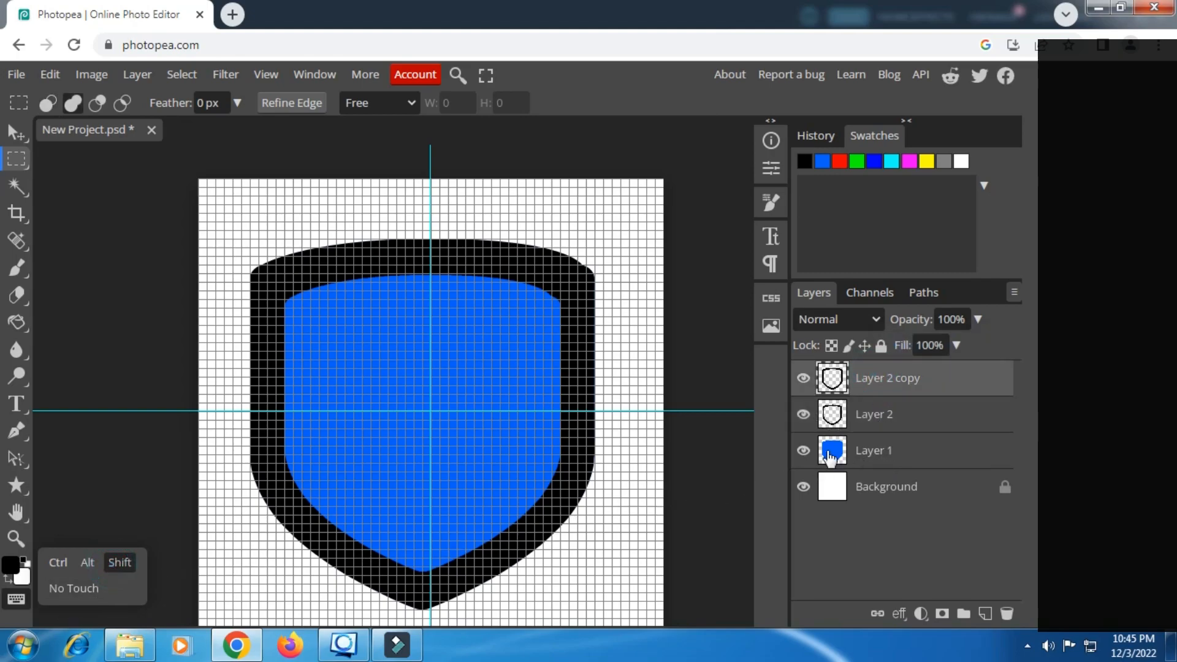
click(881, 455)
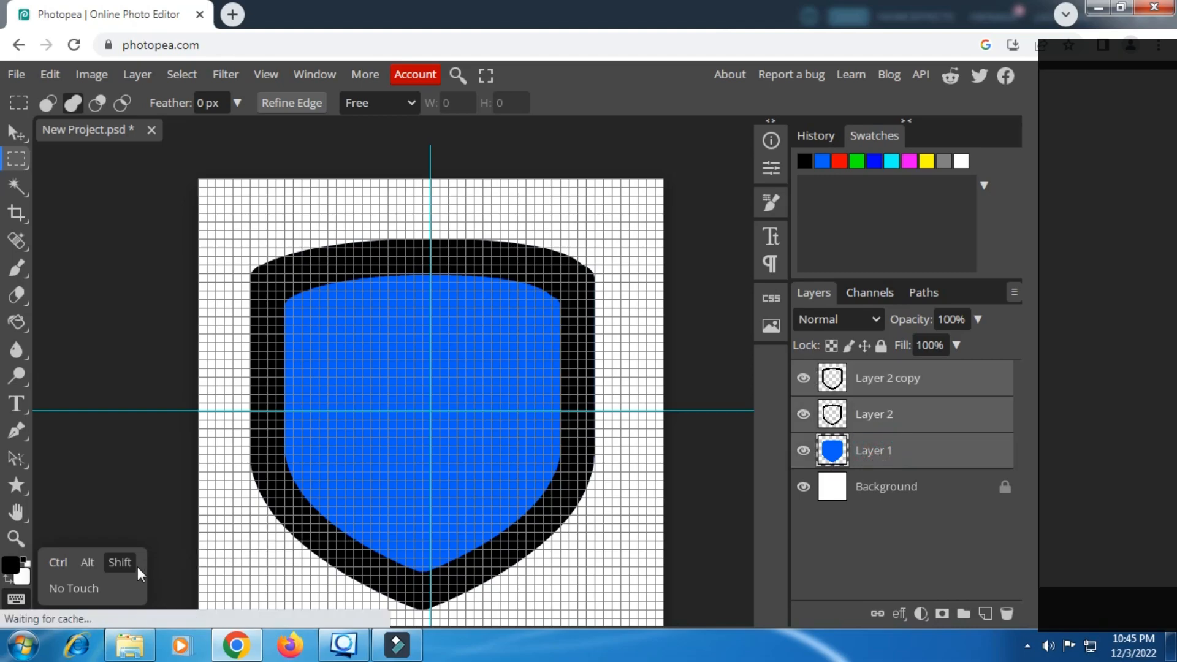
click(121, 564)
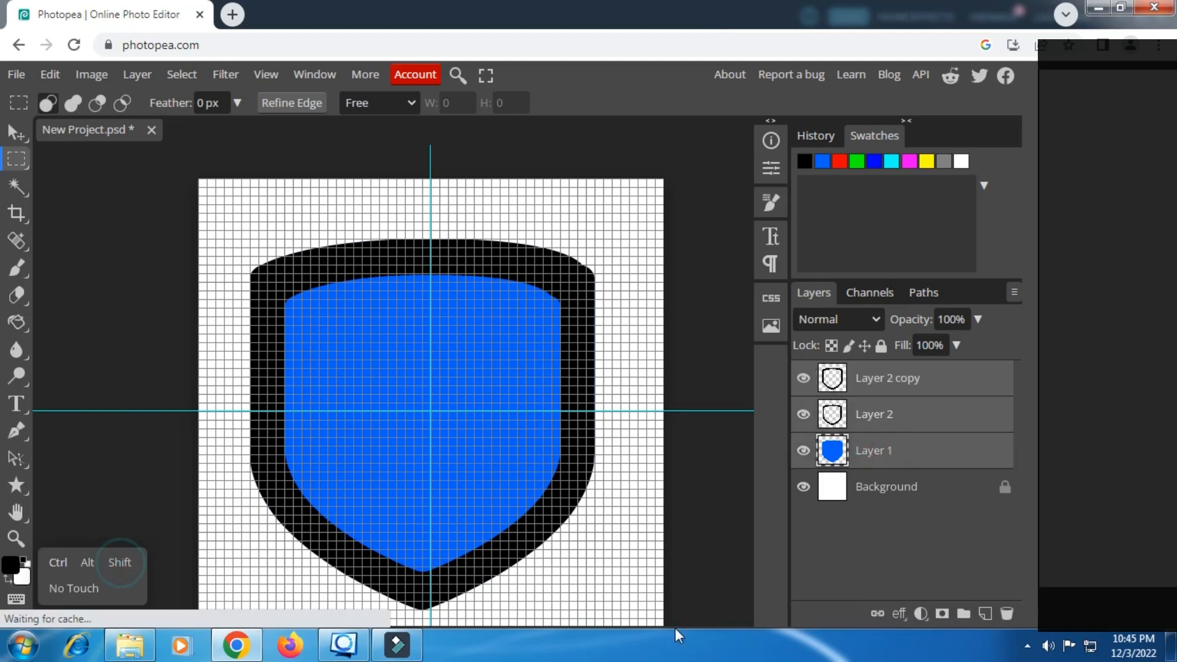
click(965, 614)
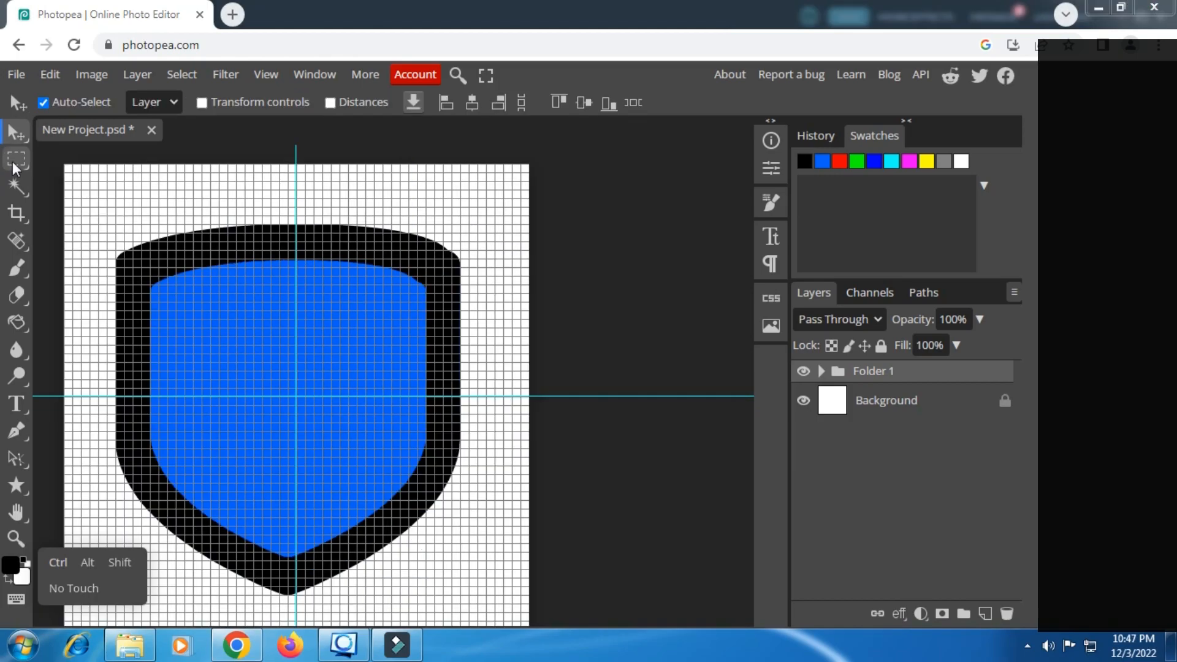
- Move Folder 1 to X 560 px to centre the shield on the vertical guide, and check it with the Background briefly hidden
click(14, 163)
click(62, 160)
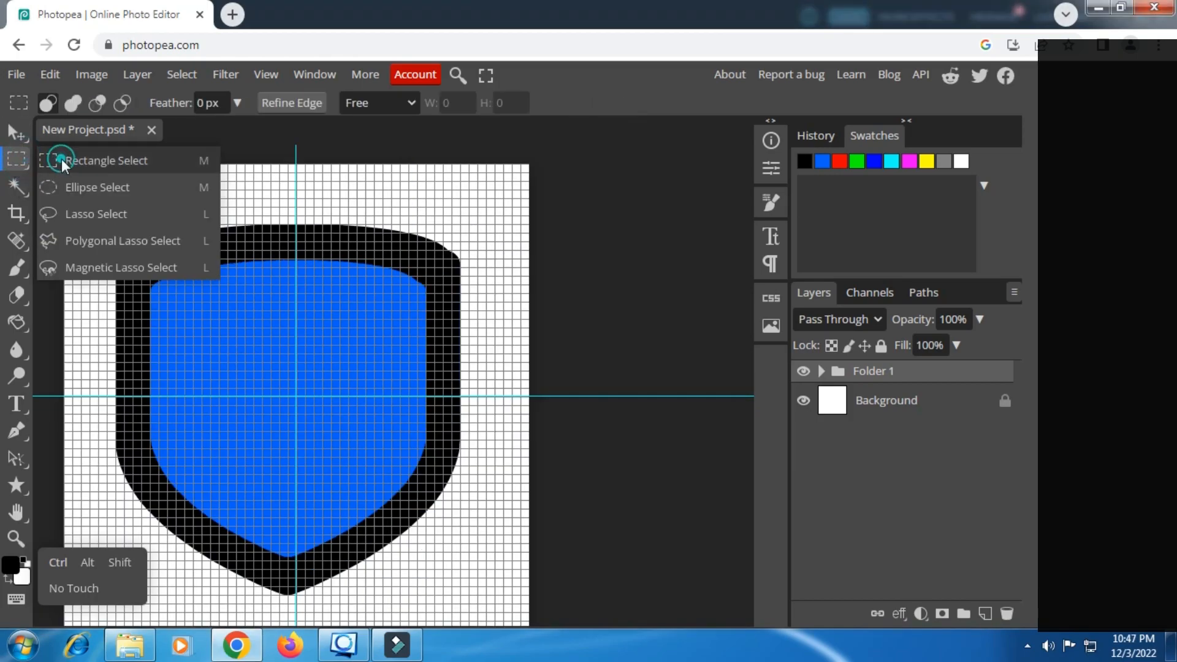
right_click(277, 277)
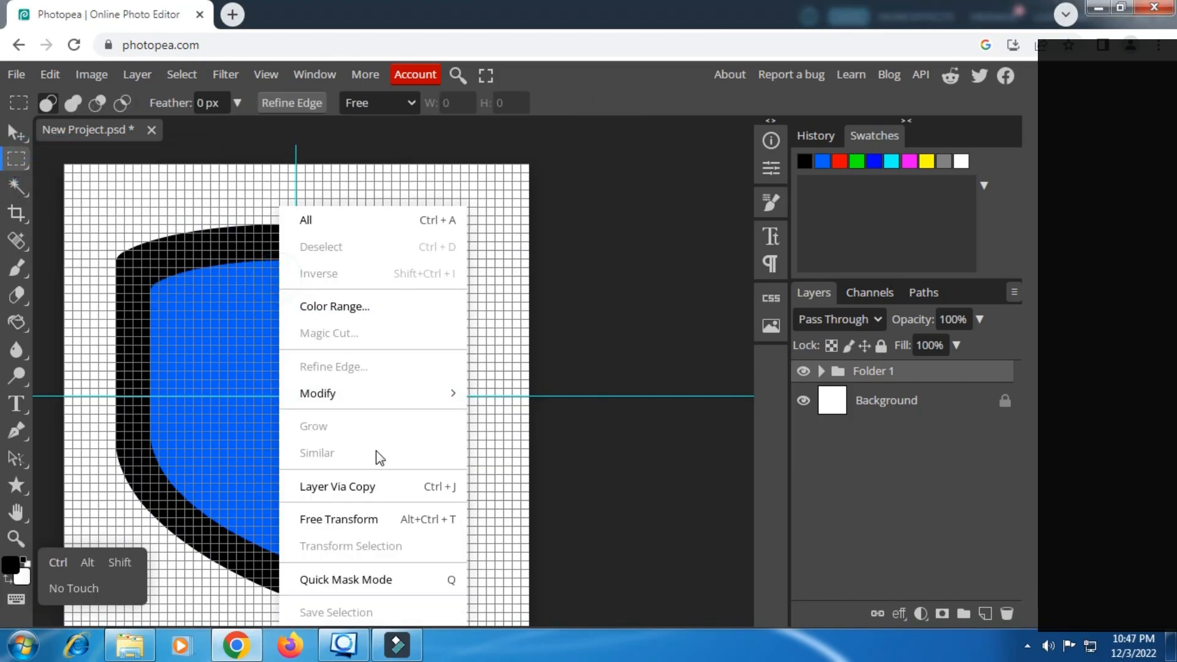
click(354, 515)
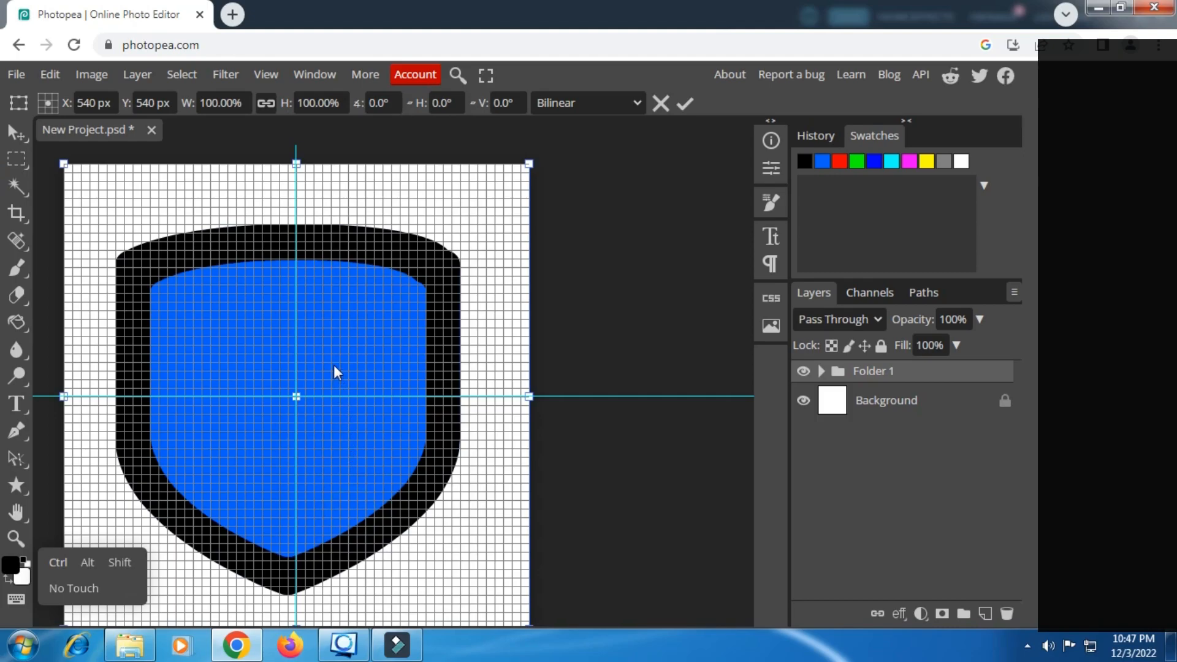
drag(335, 358, 342, 356)
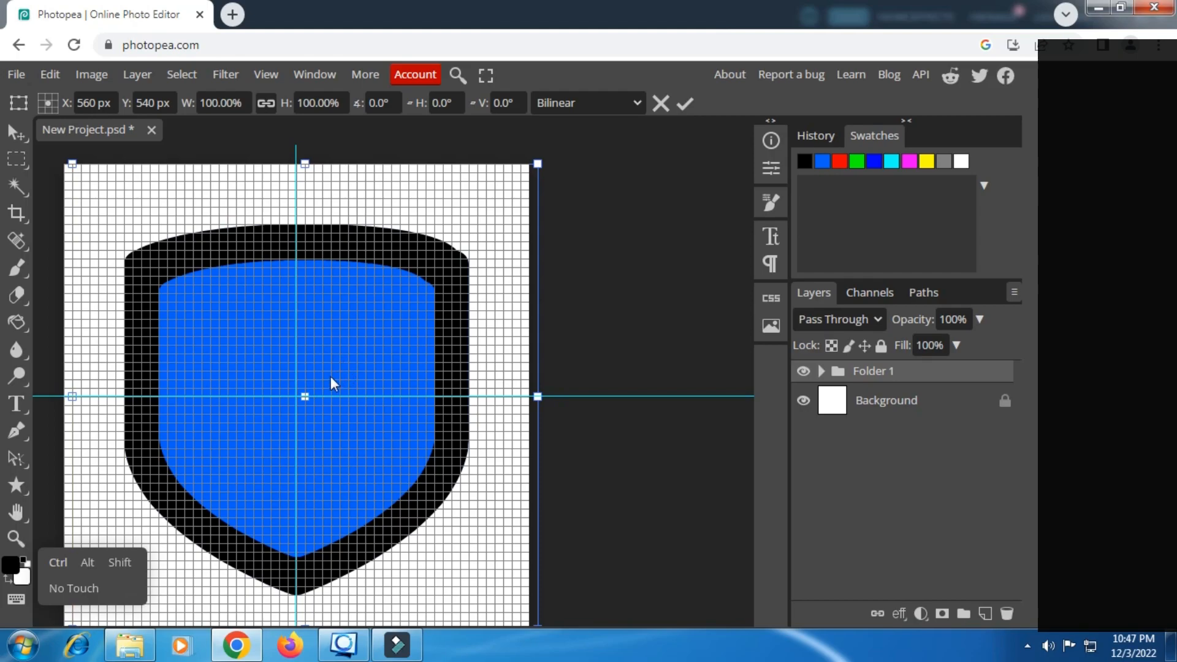
click(683, 102)
click(804, 401)
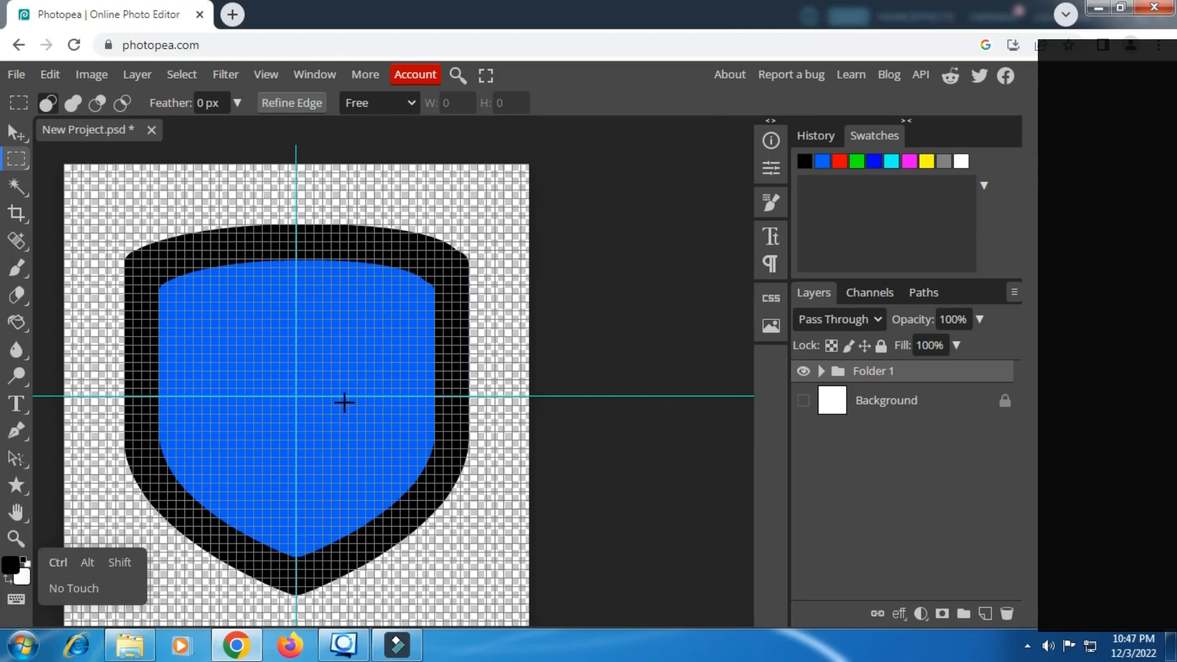
click(804, 402)
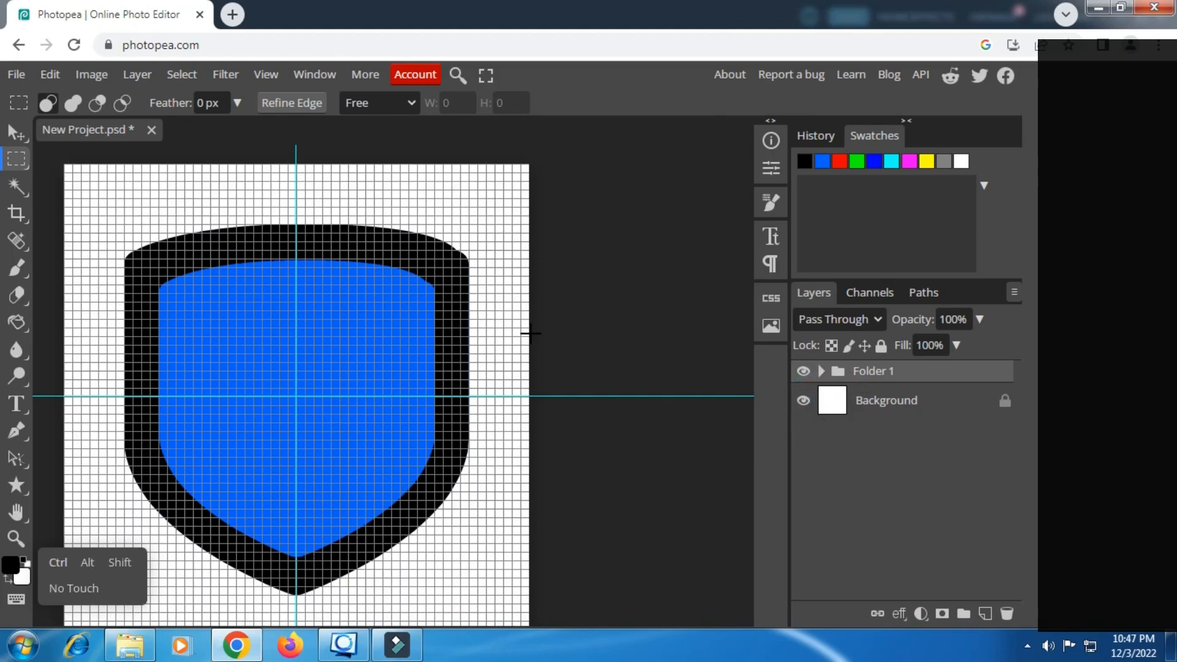
- Place the KJ image from the Videos library into the document
click(21, 73)
mouse_move(46, 188)
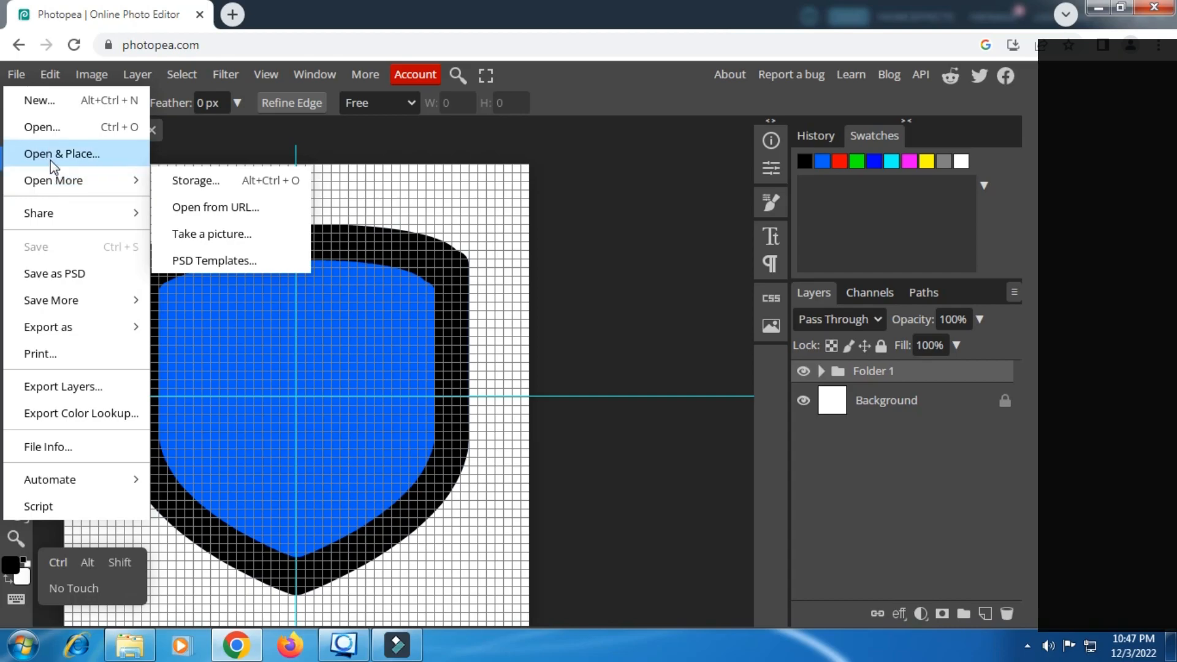
click(99, 158)
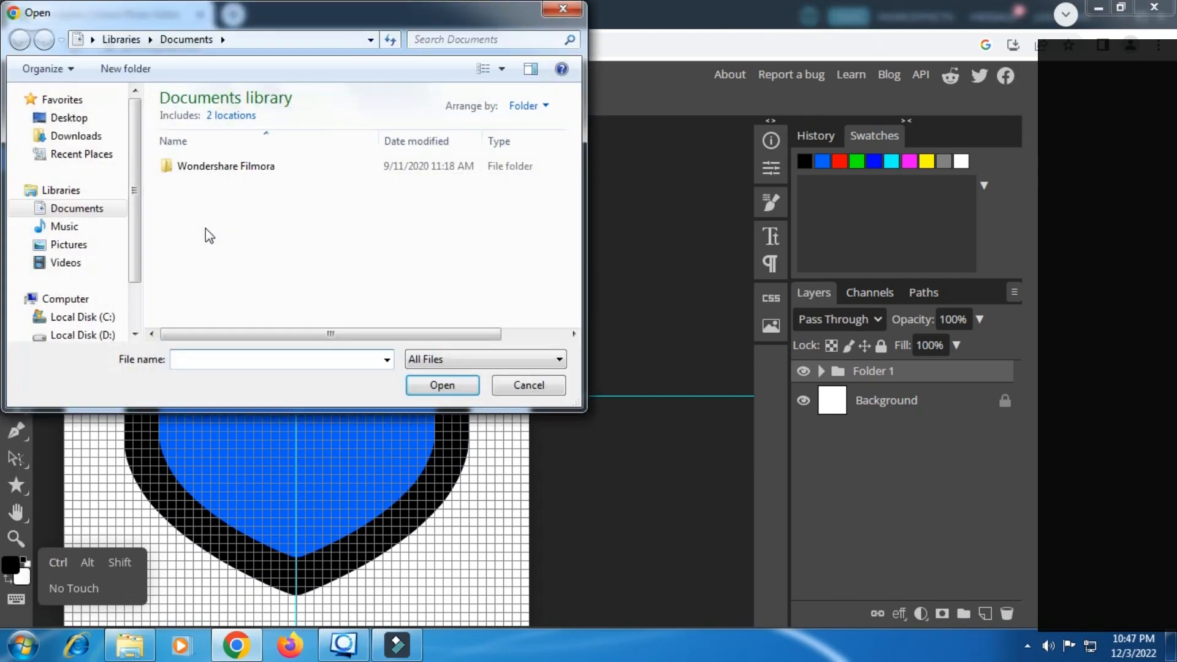
click(85, 263)
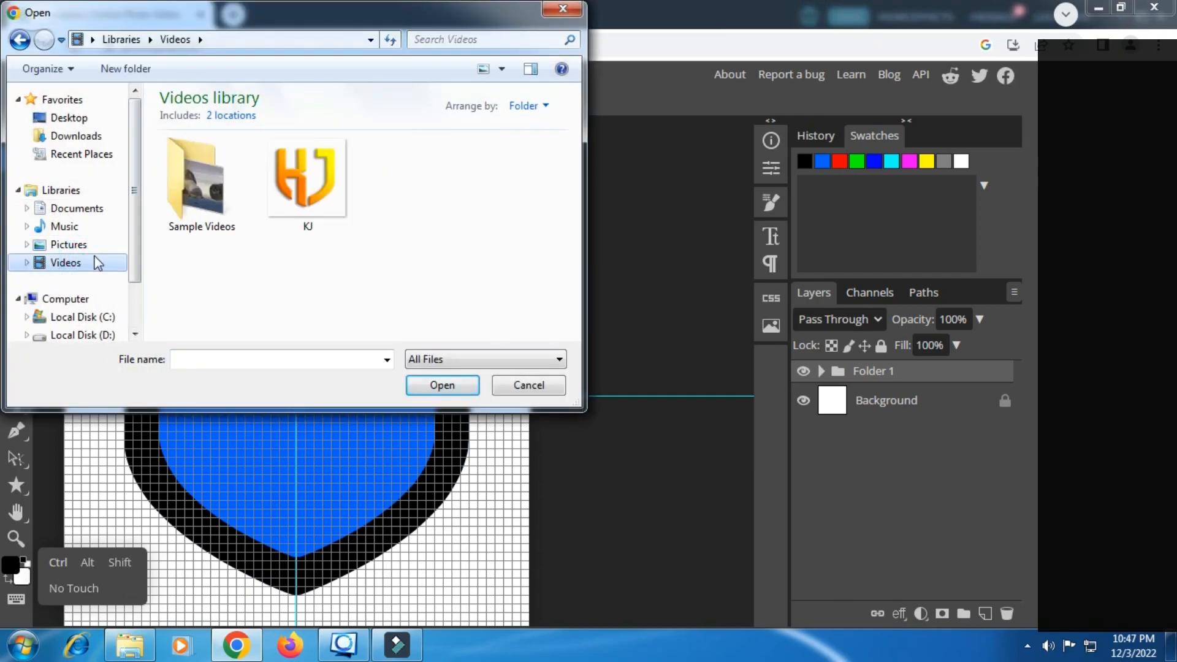
click(286, 205)
click(442, 385)
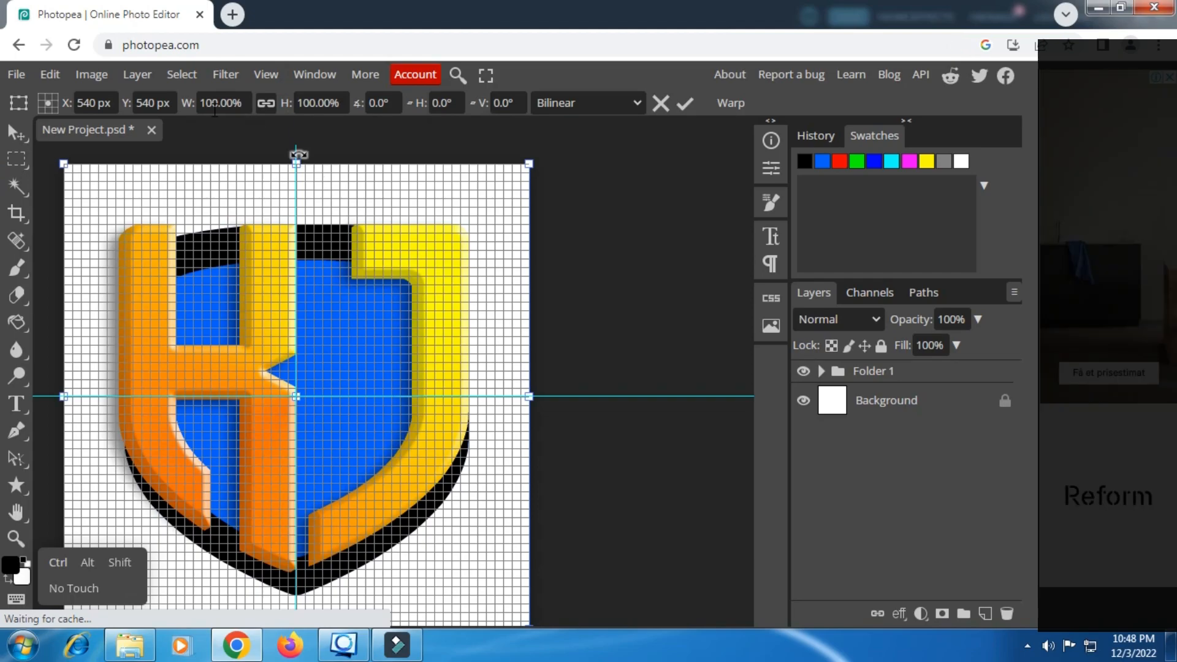
- Scale the placed KJ logo proportionally to 71% and position it inside the shield at X 543 px, Y 577 px
drag(184, 103, 159, 109)
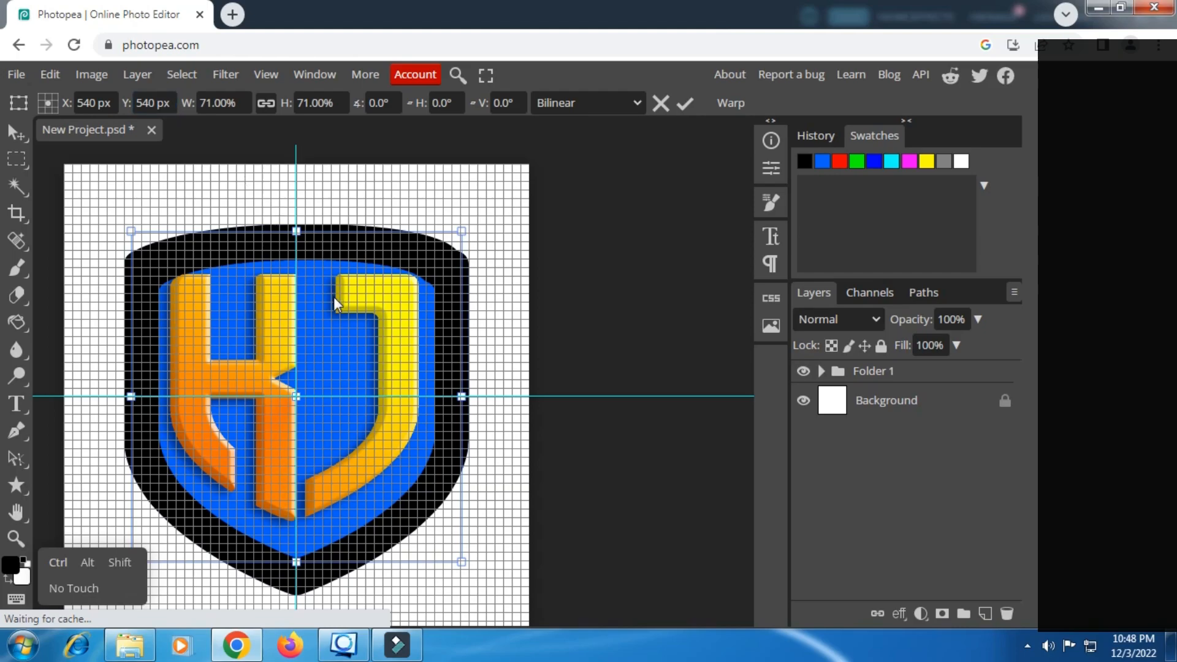
drag(279, 338, 279, 354)
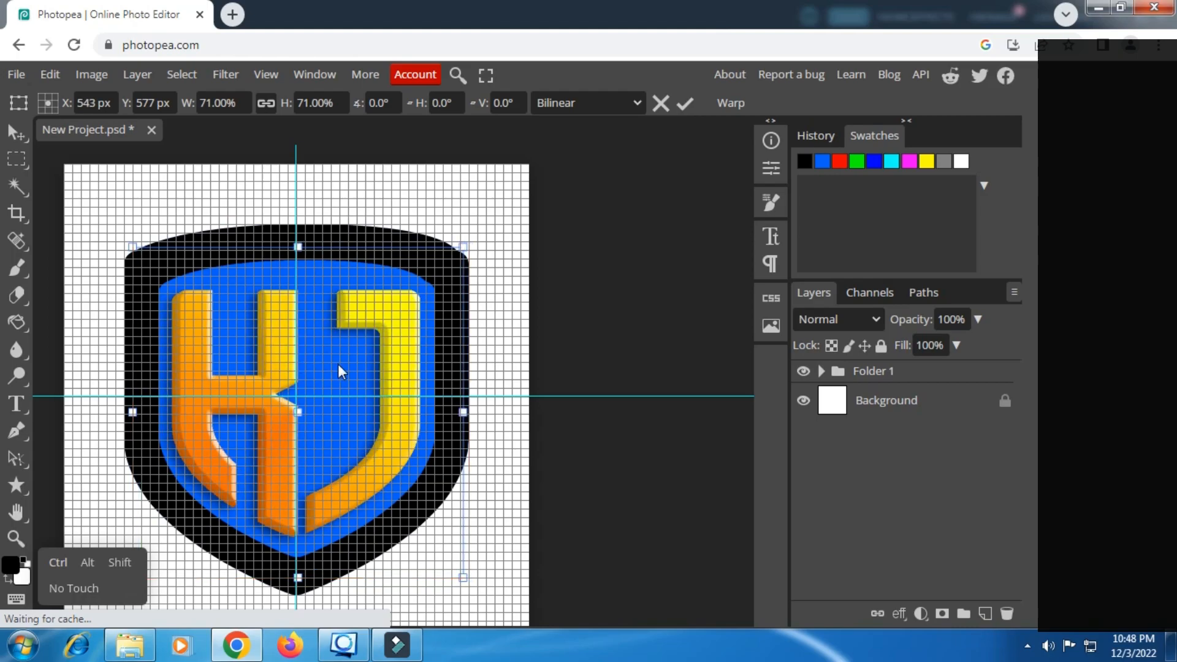
scroll(326, 282, up, 2)
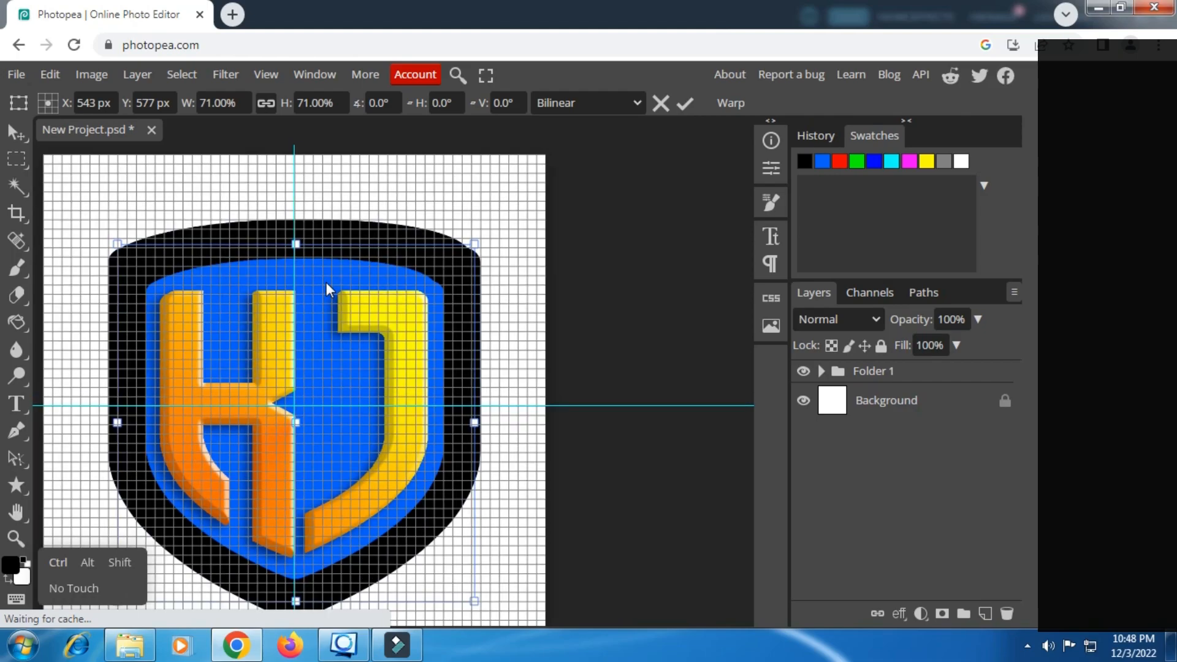
click(677, 102)
- Expand Folder 1 and examine the KJ and Layer 2 copy layers by toggling their visibility
click(819, 371)
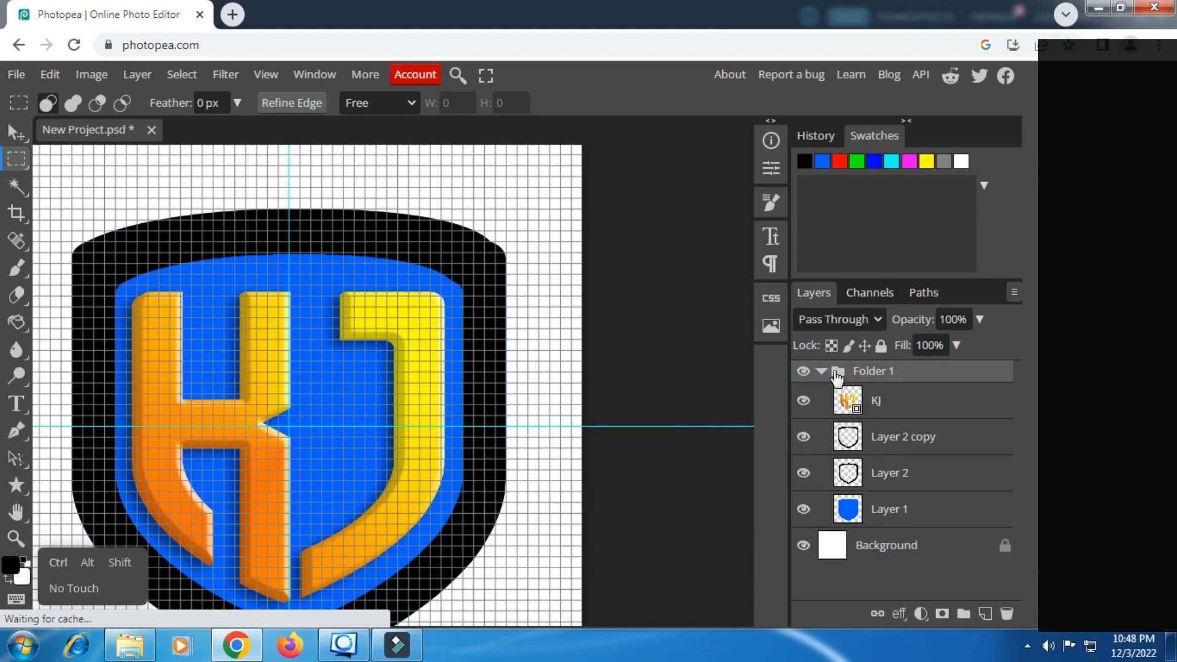
click(803, 400)
click(803, 400)
click(803, 436)
click(803, 436)
click(804, 436)
click(804, 436)
click(803, 437)
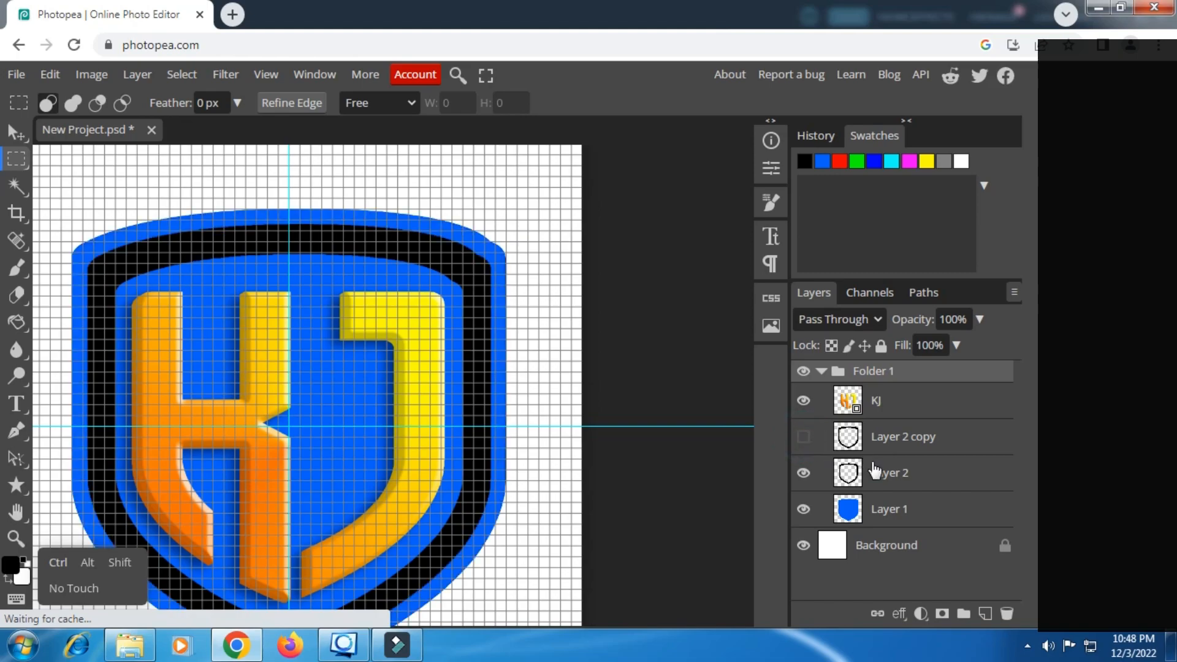
click(803, 436)
- Add a Gradient Overlay layer style to Layer 2 copy using the orange-yellow-orange preset
click(883, 444)
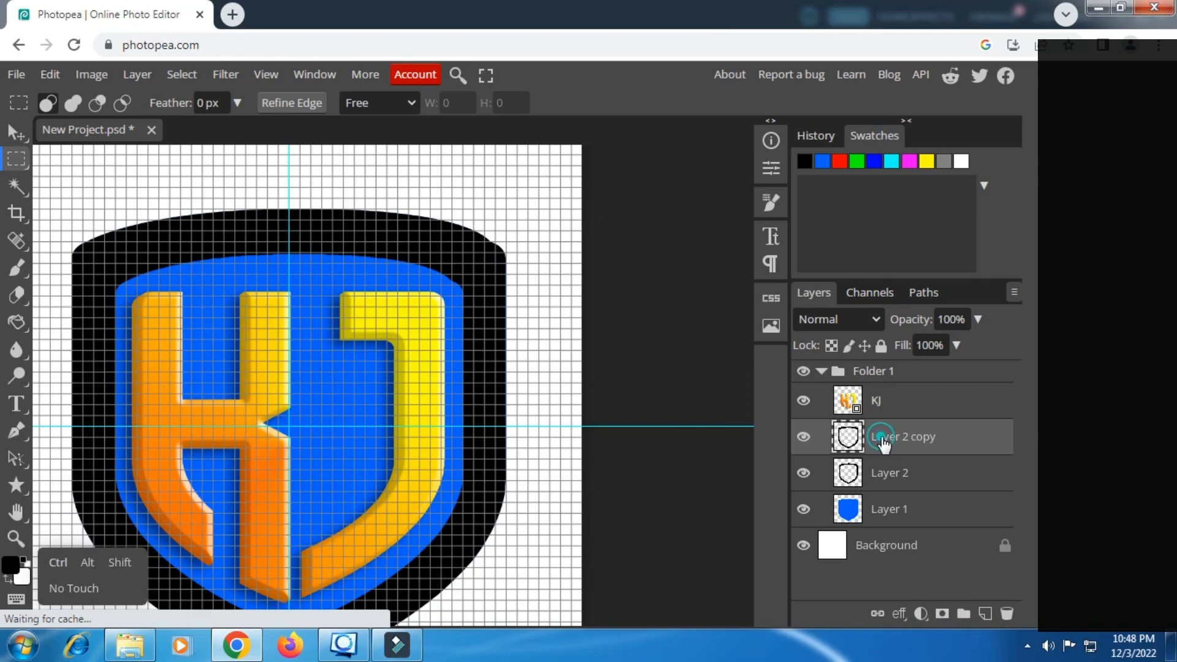
right_click(883, 443)
click(750, 165)
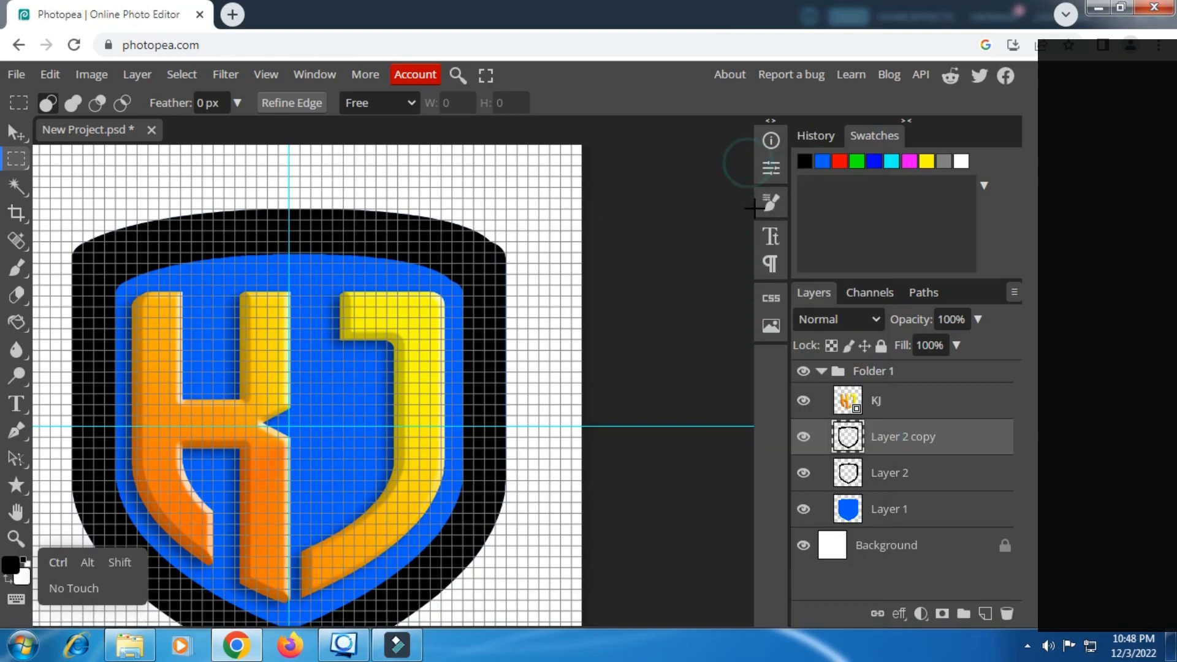
drag(432, 211, 752, 183)
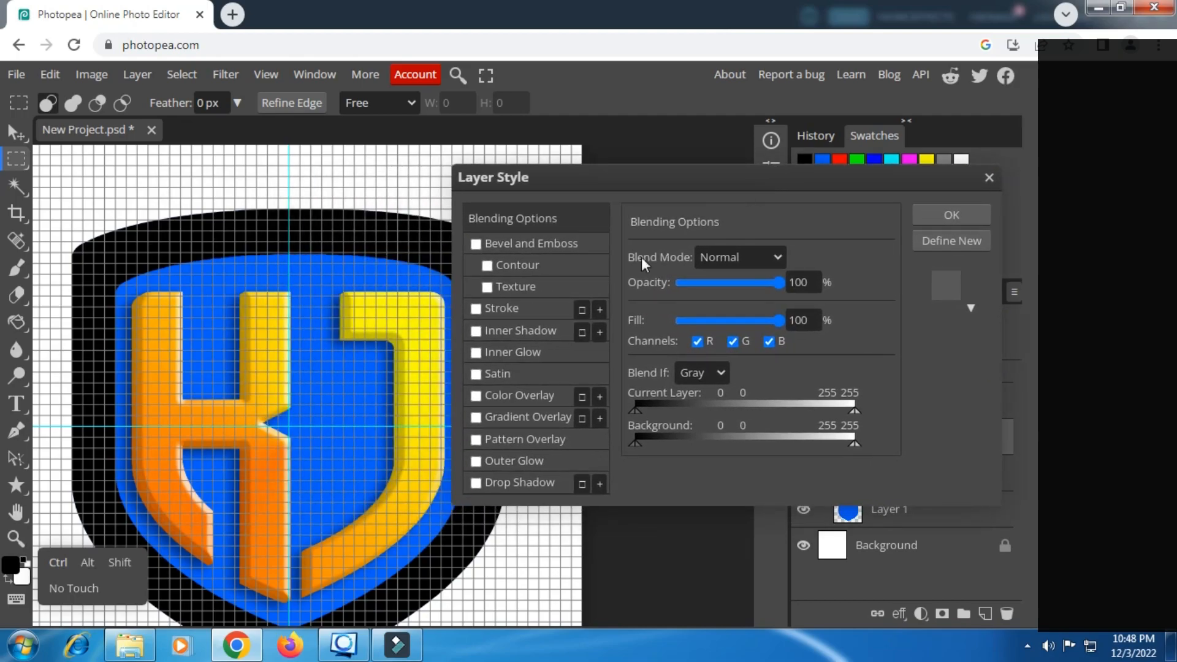
click(521, 414)
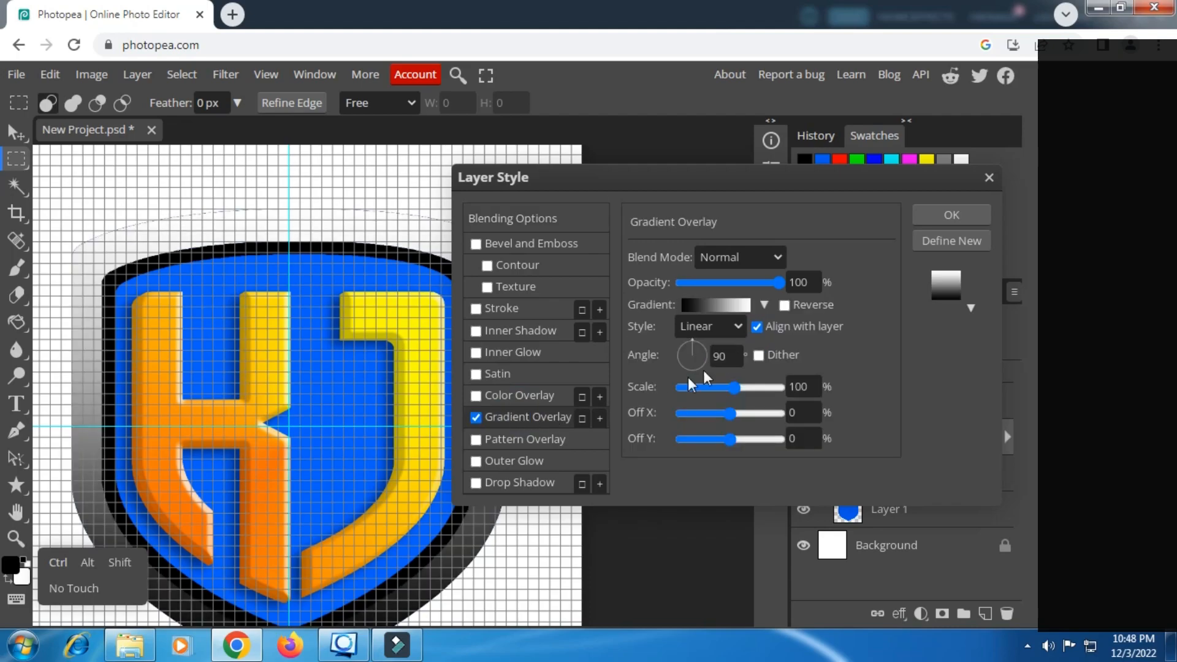
click(764, 304)
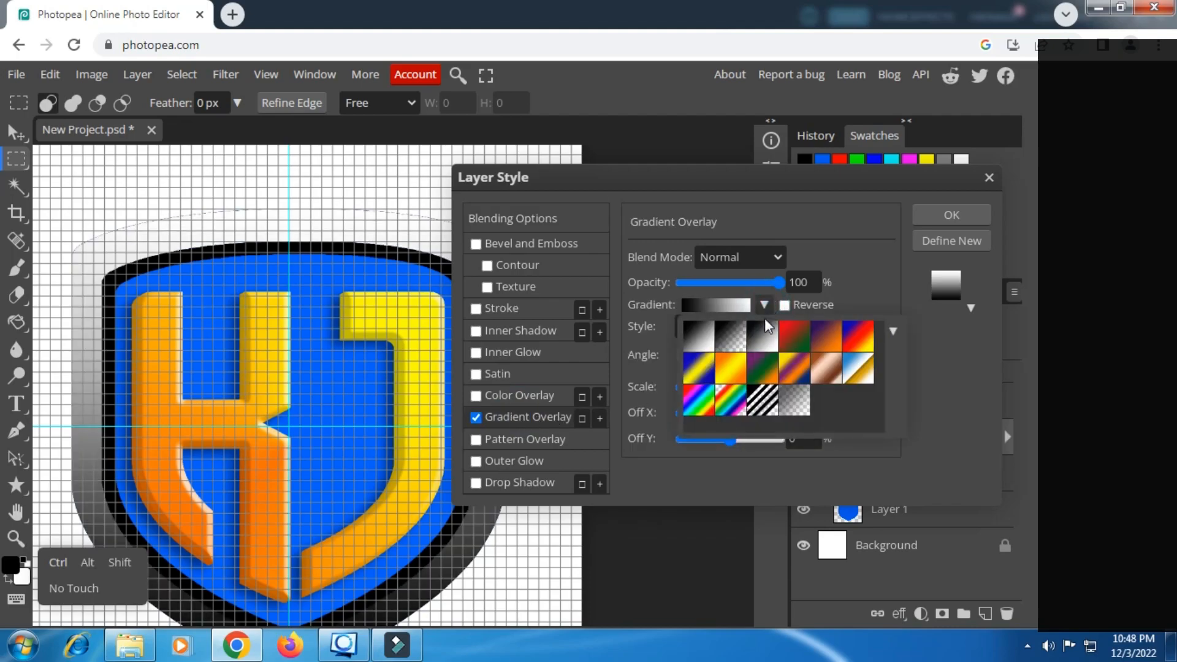
click(738, 372)
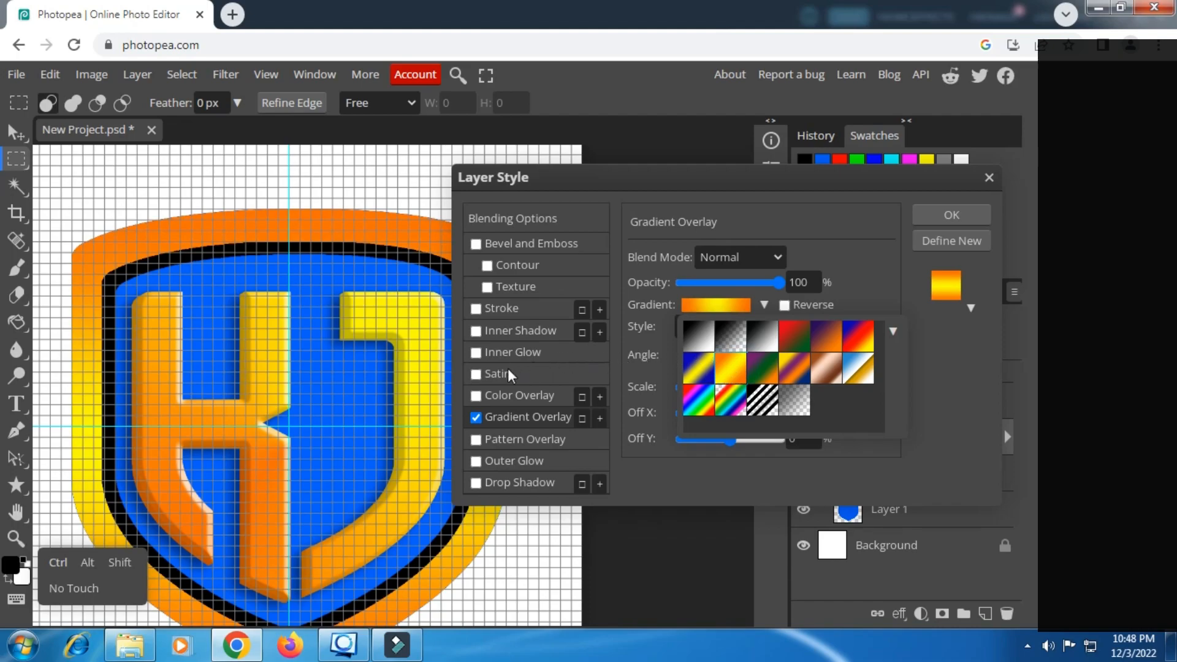
scroll(368, 376, down, 2)
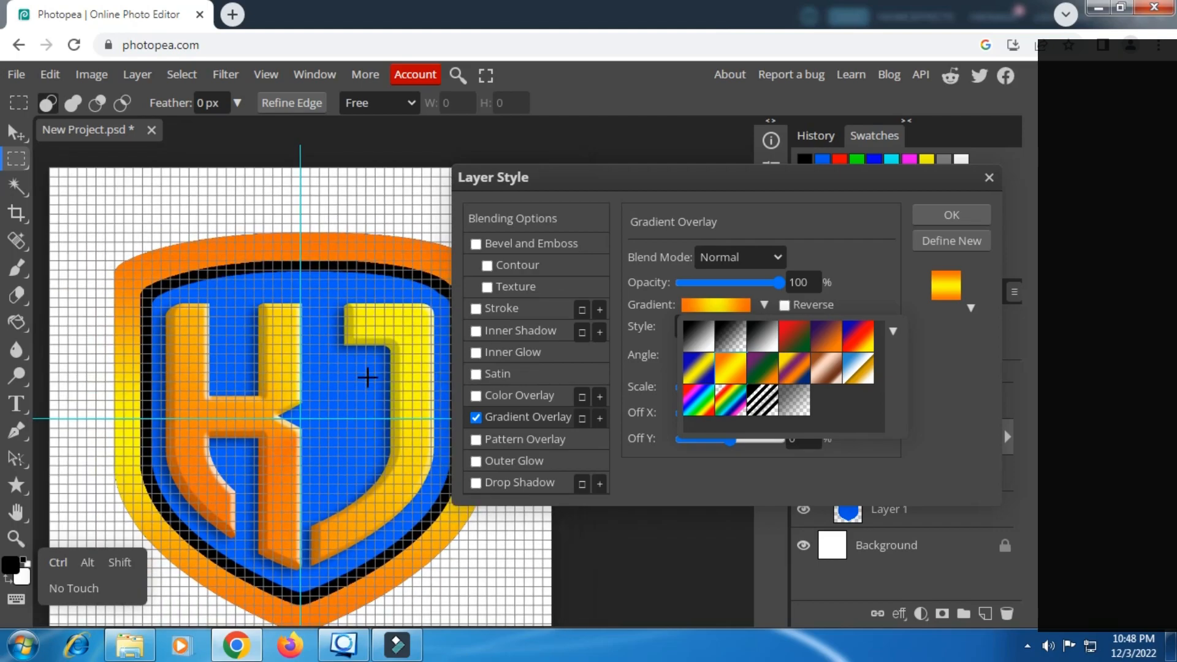
- Set the Layer 2 copy gradient overlay to Angle style at -145° and apply it, checking the result by toggling the layer's visibility
scroll(368, 377, down, 1)
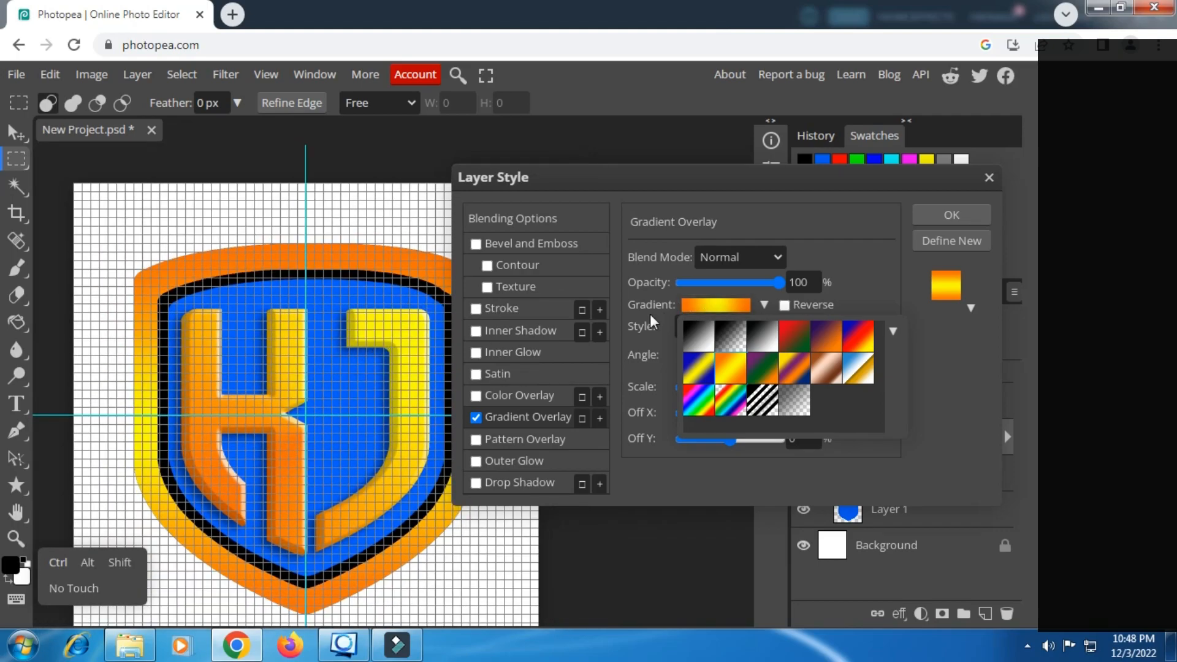
drag(694, 172, 718, 167)
click(753, 350)
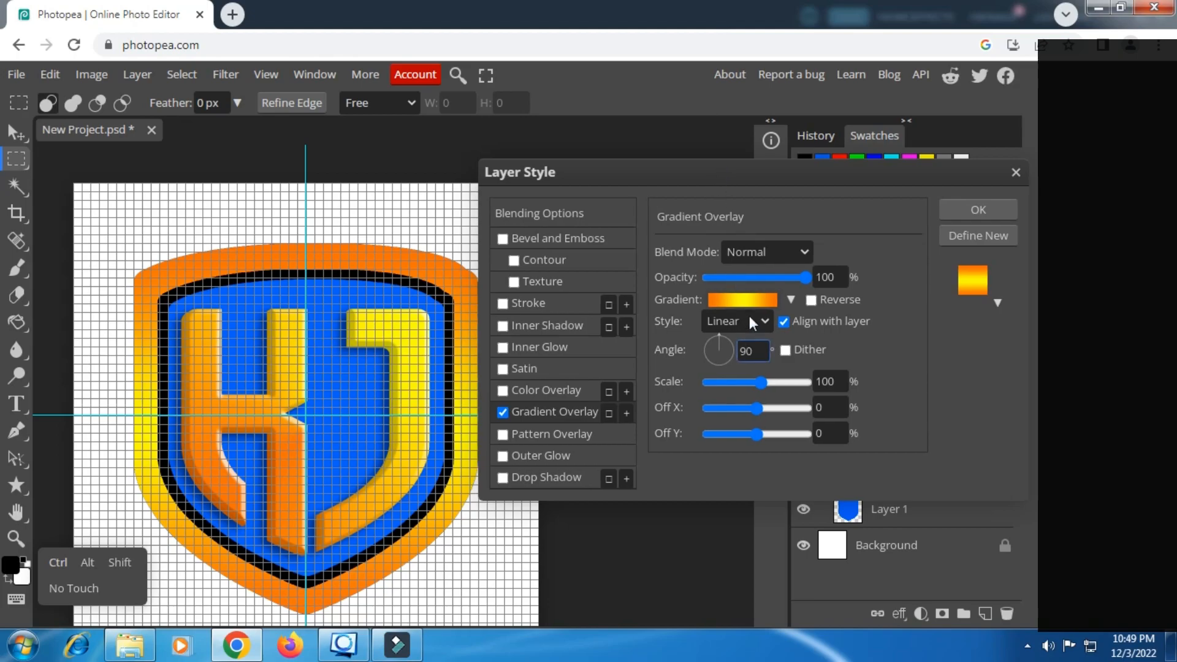
click(770, 320)
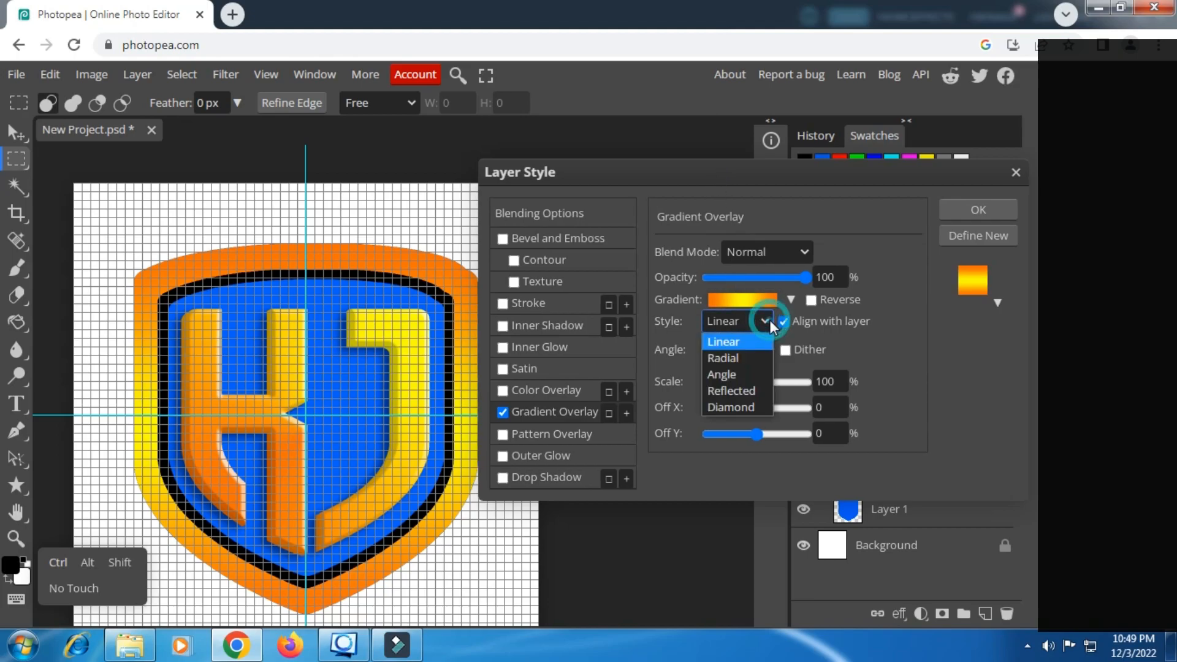
click(738, 373)
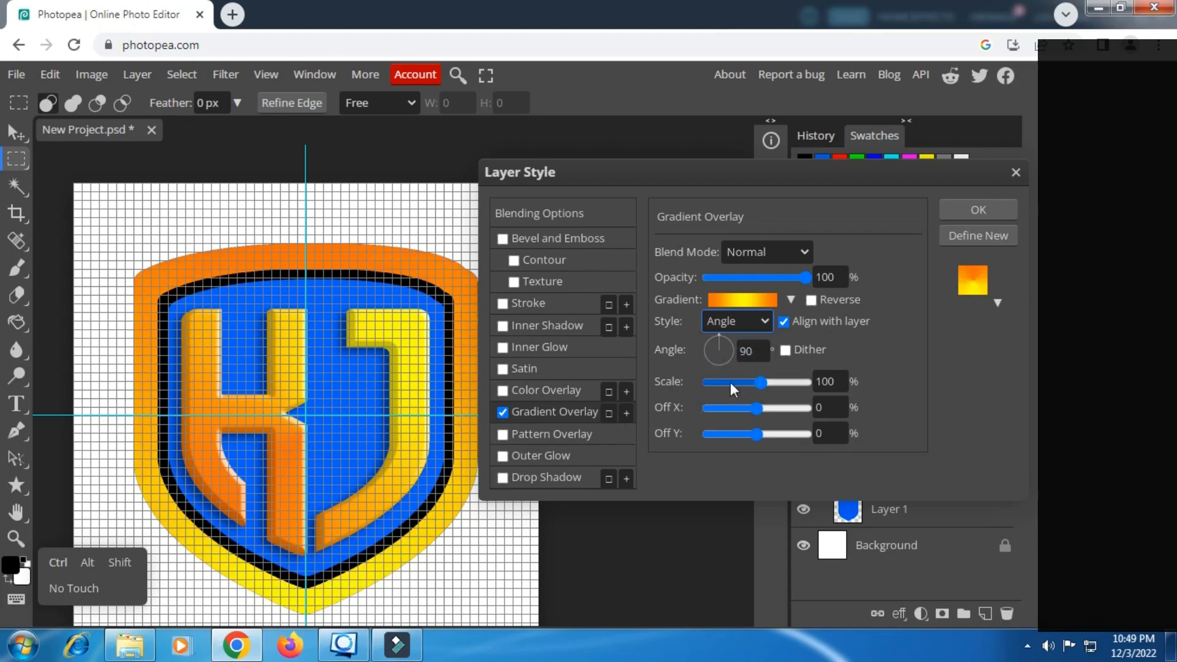
click(710, 355)
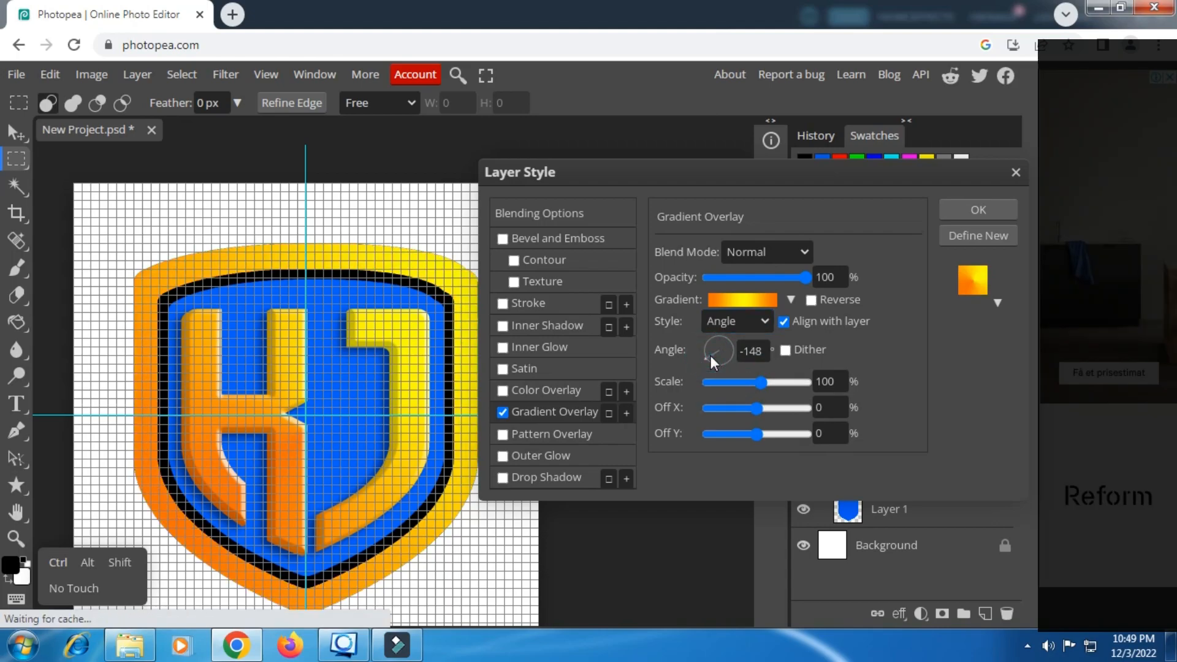
click(711, 355)
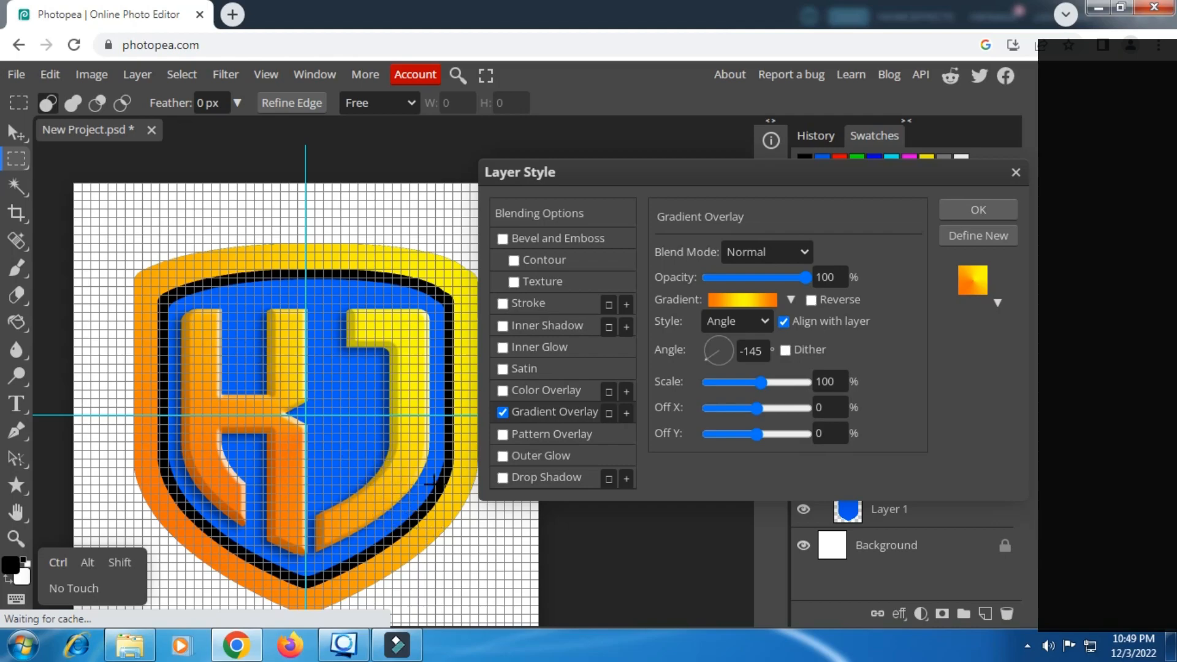
click(960, 208)
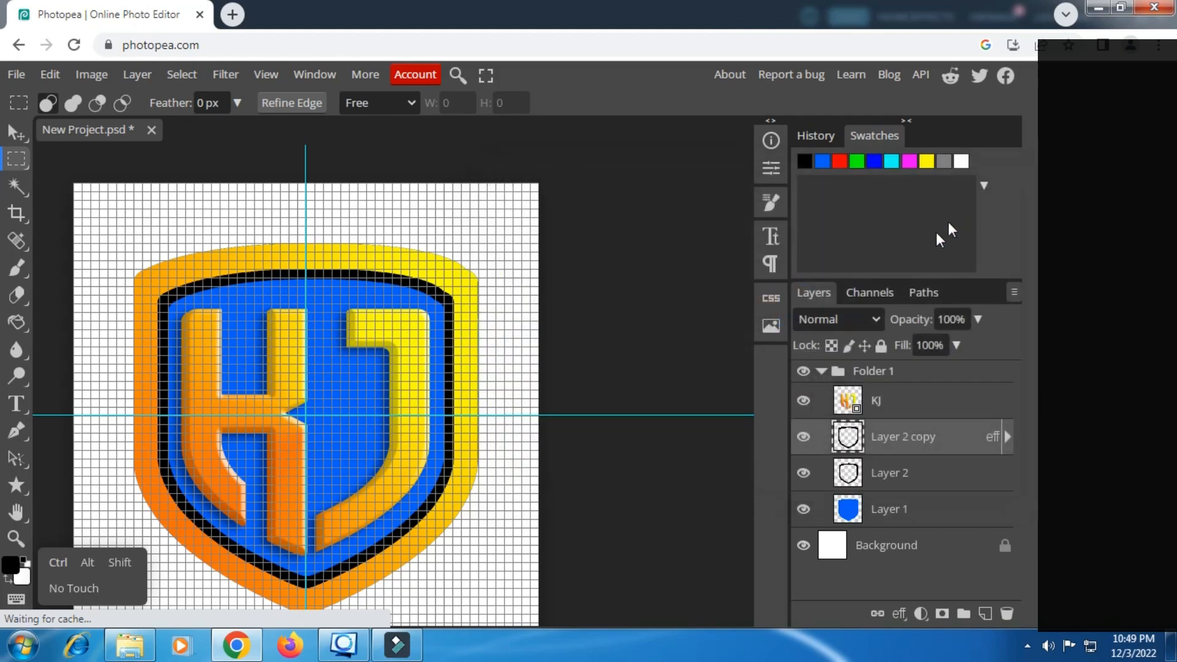
click(801, 436)
click(801, 436)
- Add a Gradient Overlay to Layer 2 with the orange-yellow-orange gradient in Angle style at -145°
click(882, 473)
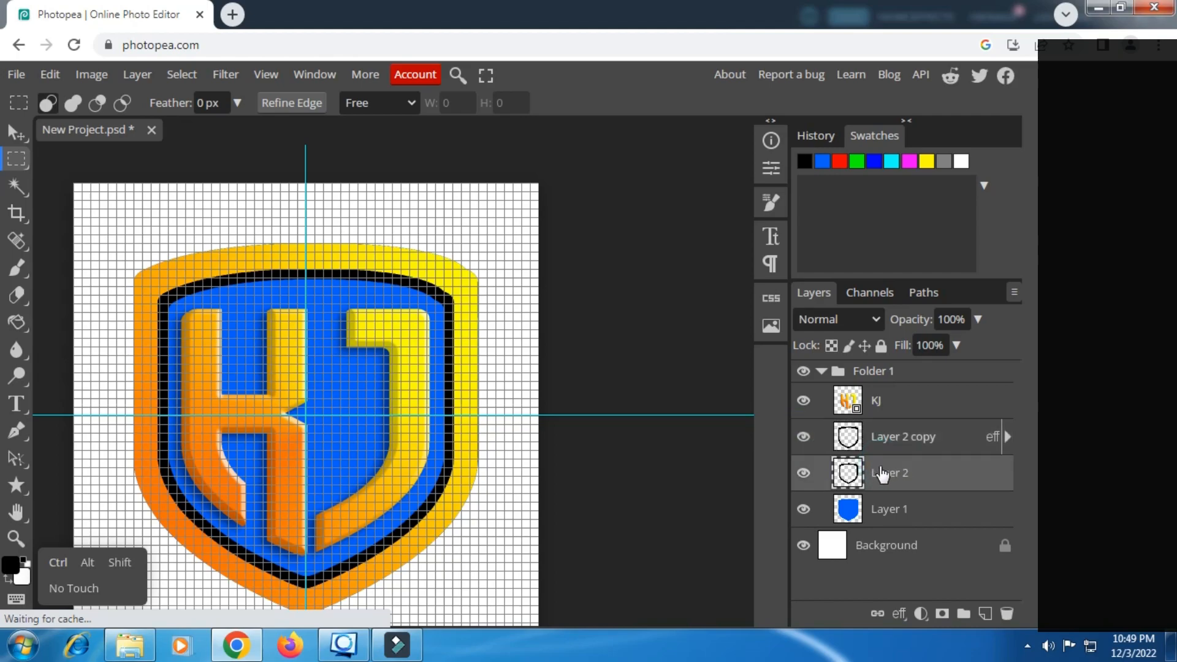
right_click(882, 473)
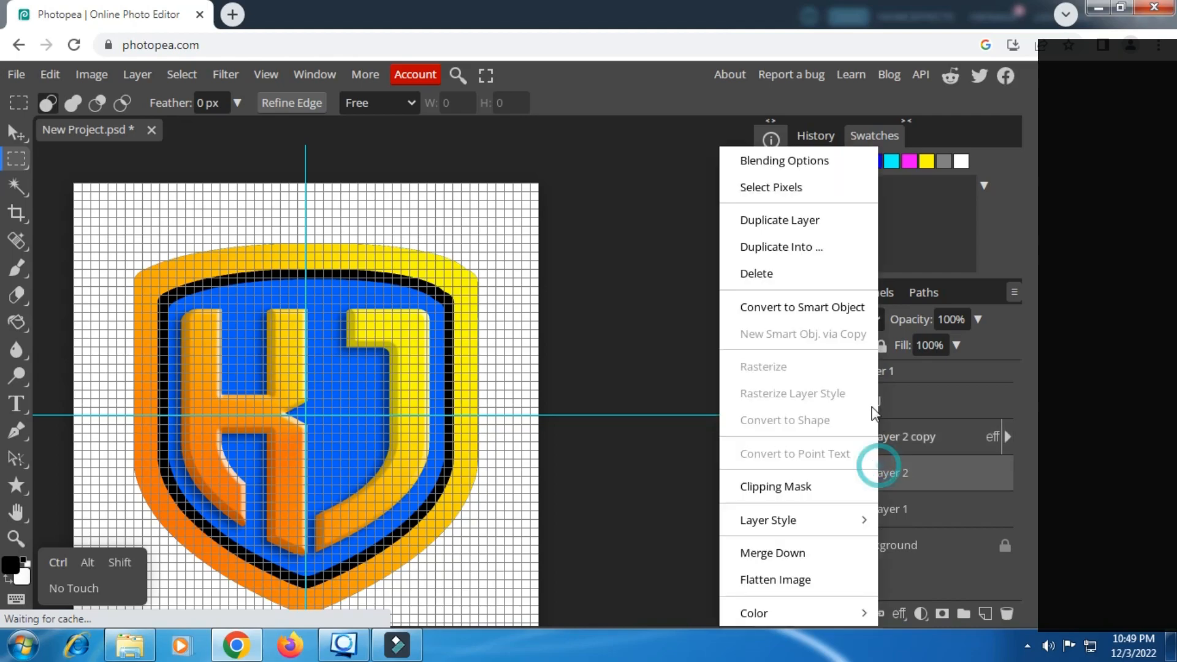
click(768, 163)
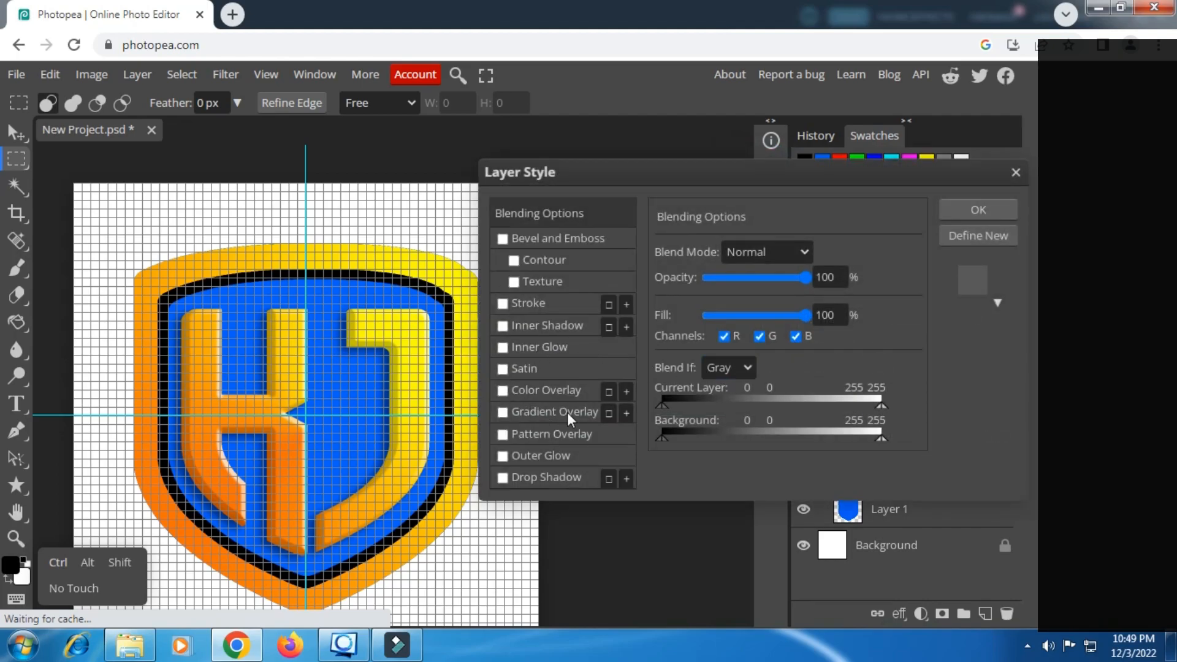
click(531, 414)
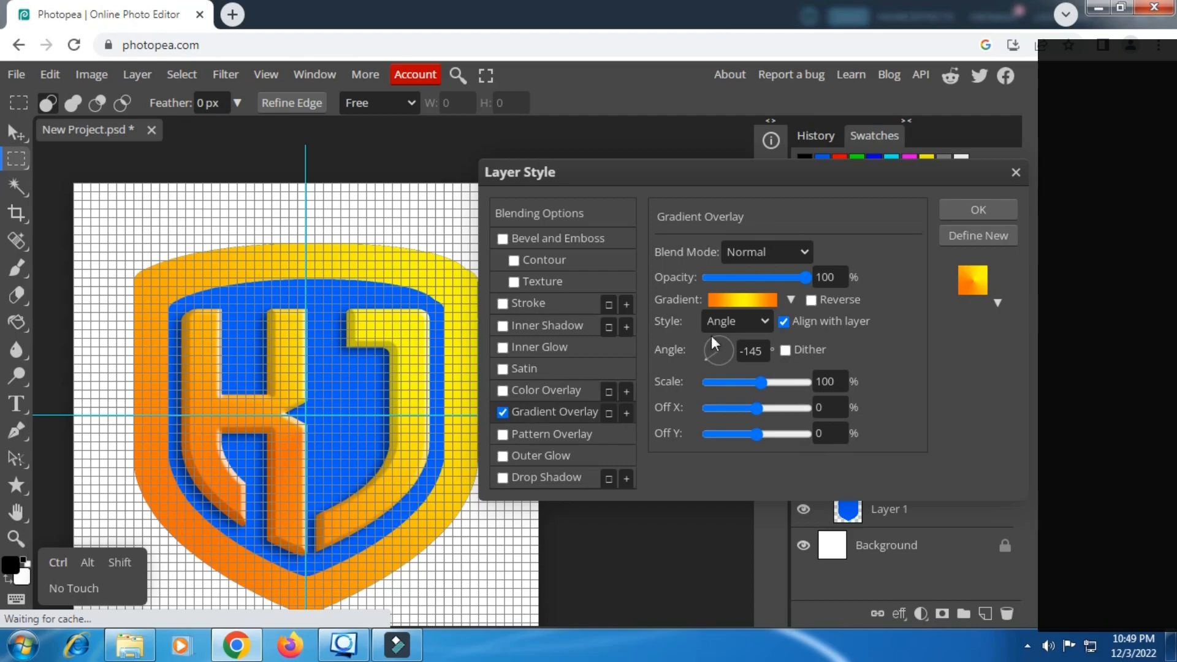
click(970, 208)
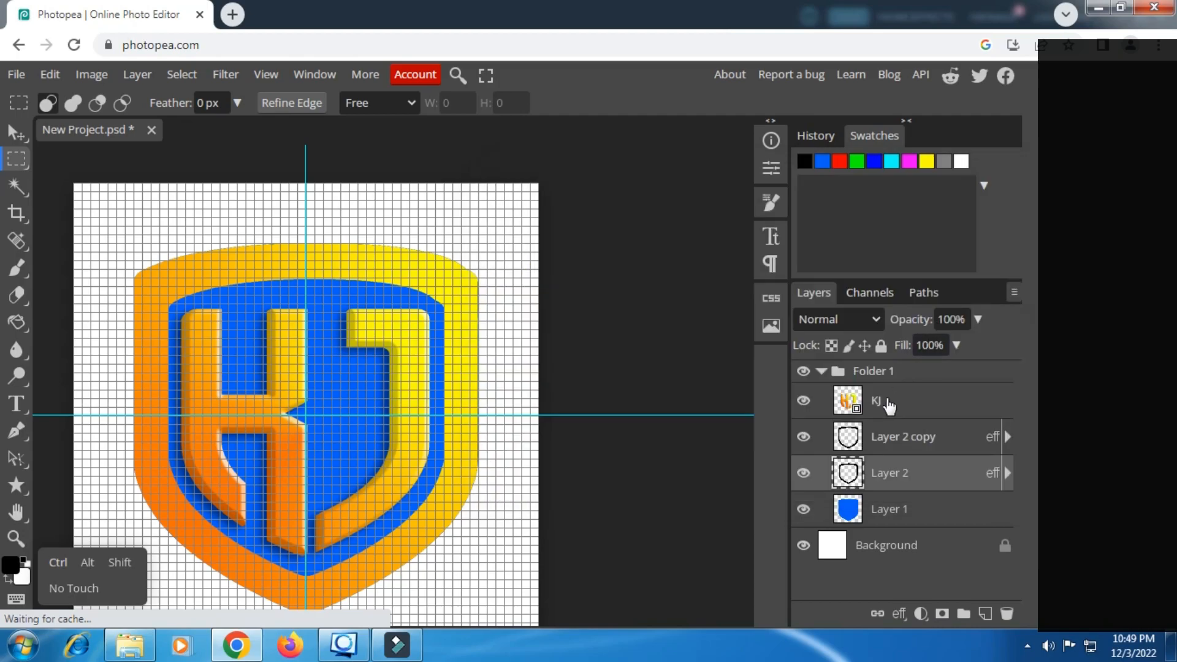
- Hide Layer 2 copy to check the inner border, and rasterize the layer style of Layer 2
click(804, 436)
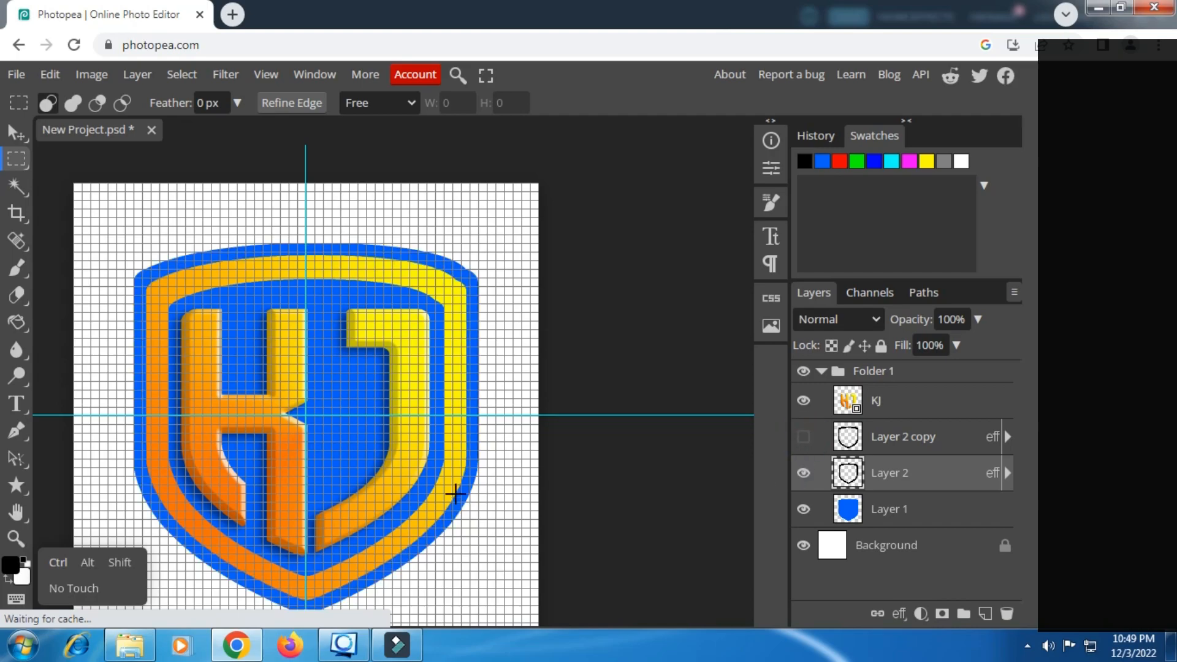
click(894, 471)
right_click(895, 474)
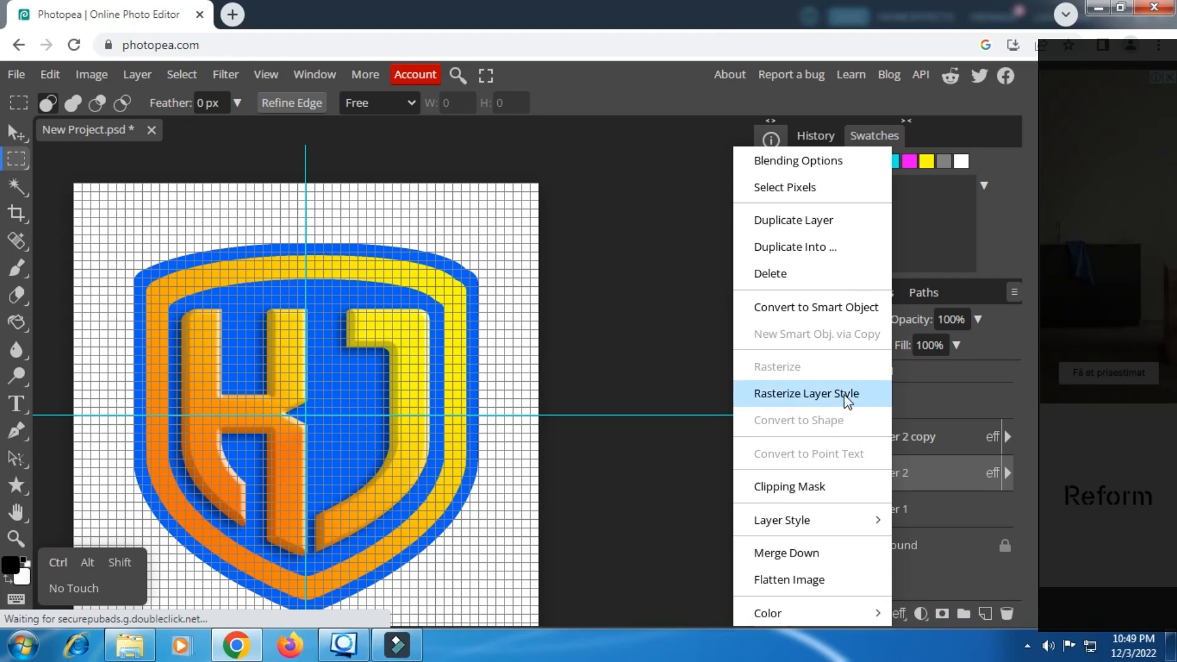
click(848, 396)
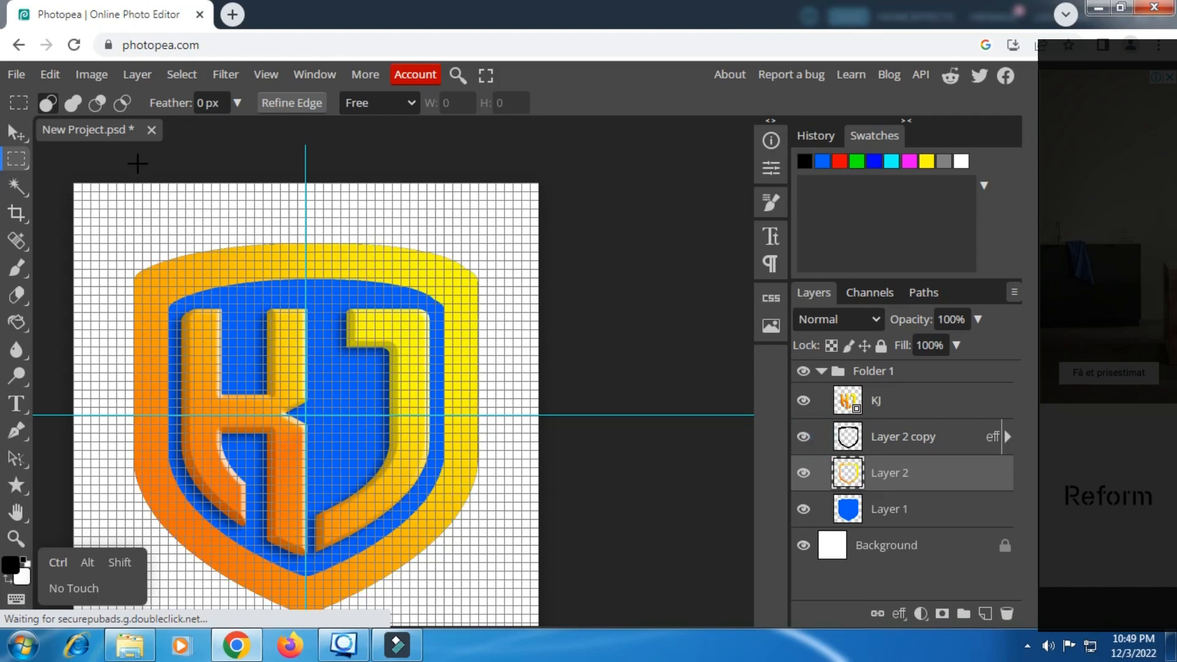
- Darken the Layer 2 inner border with a Hue/Saturation adjustment, setting Lightness to -55
click(96, 76)
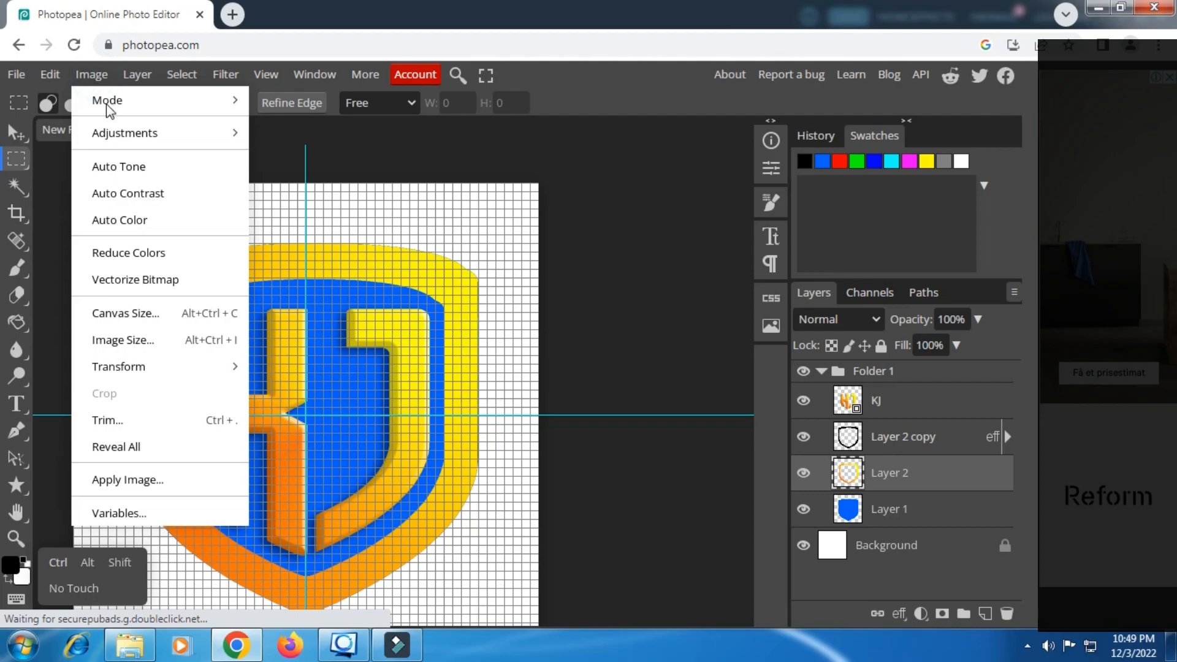
mouse_move(193, 132)
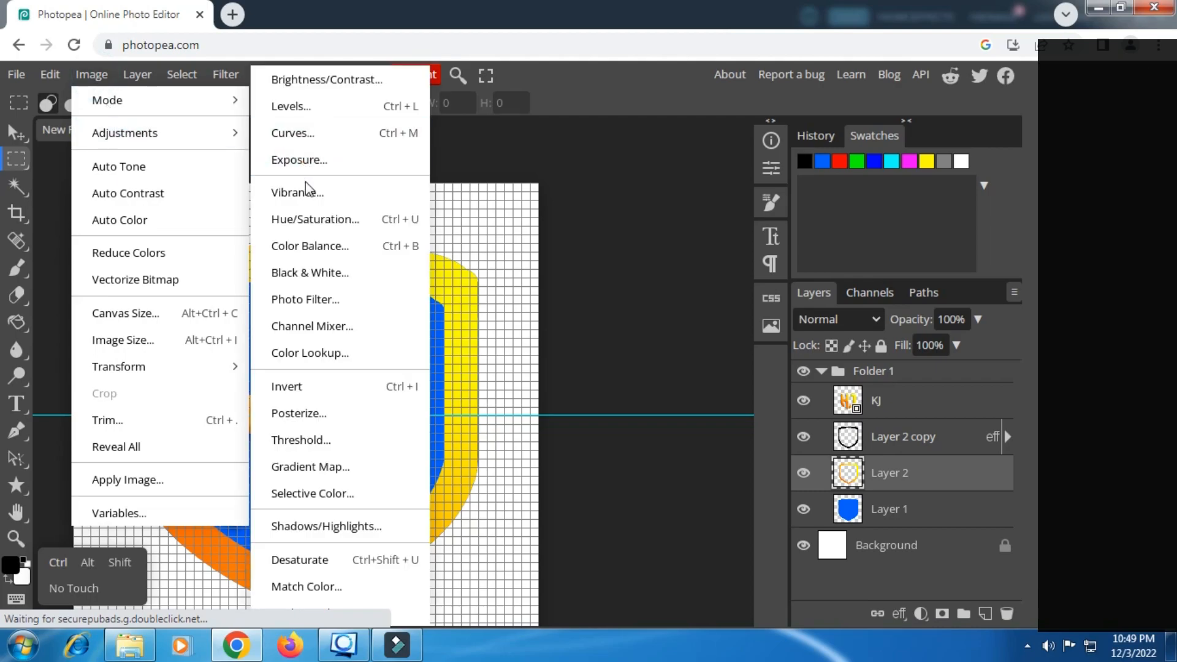
click(351, 233)
drag(359, 206, 693, 203)
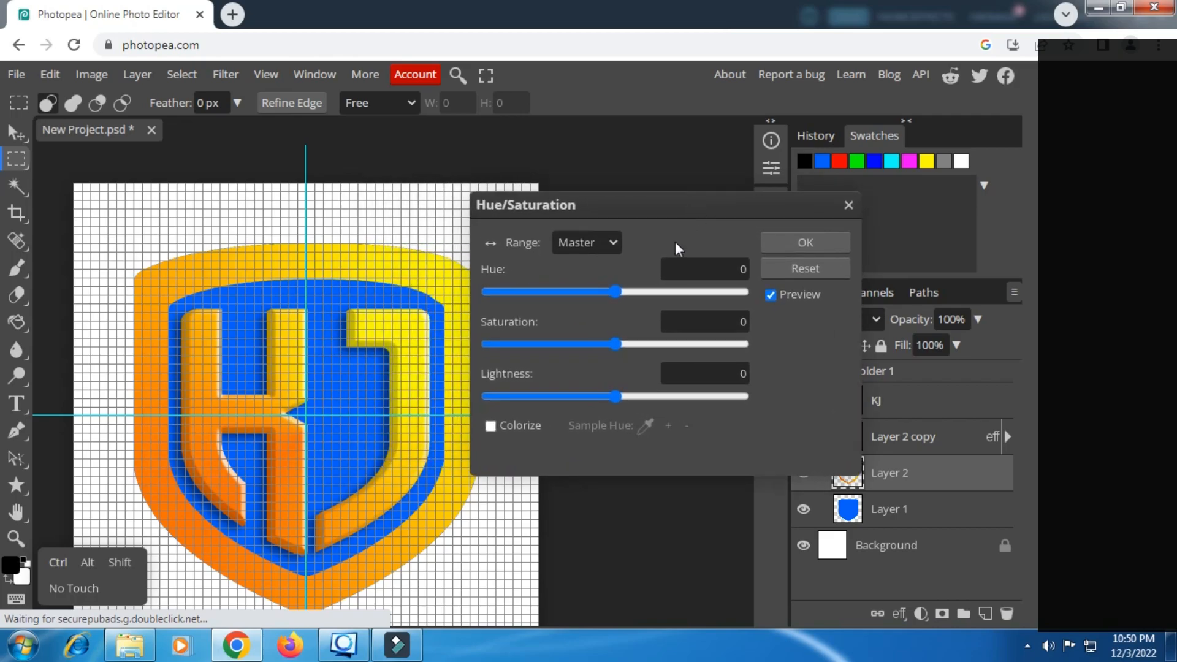
drag(539, 398, 560, 390)
click(548, 395)
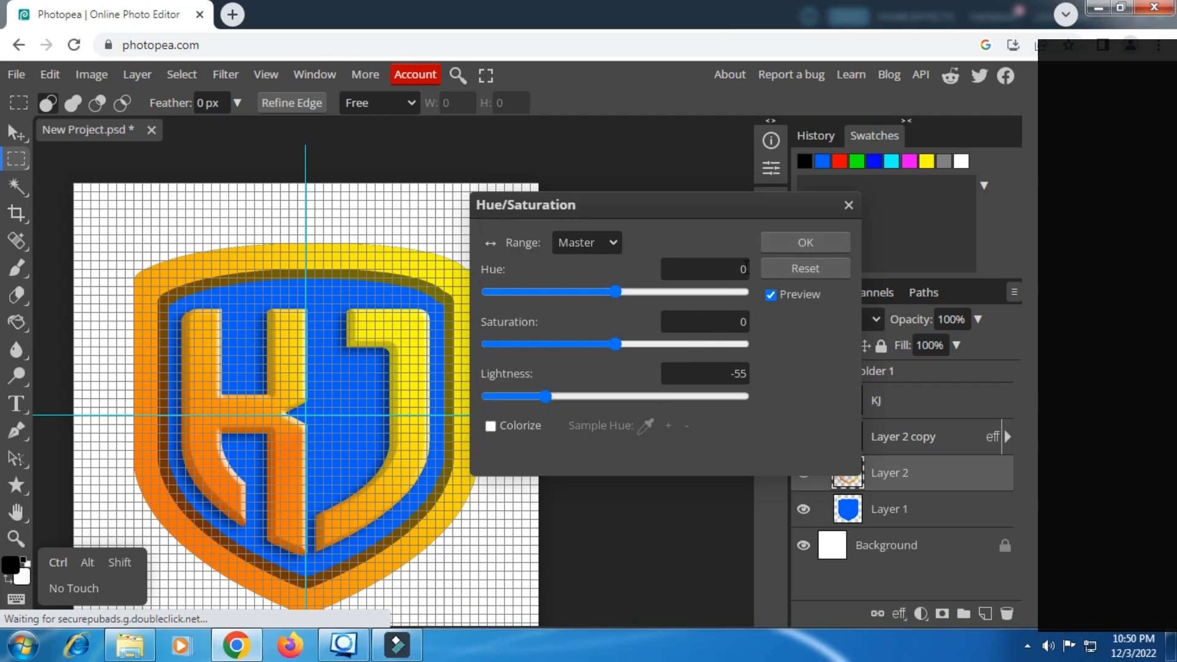
click(801, 237)
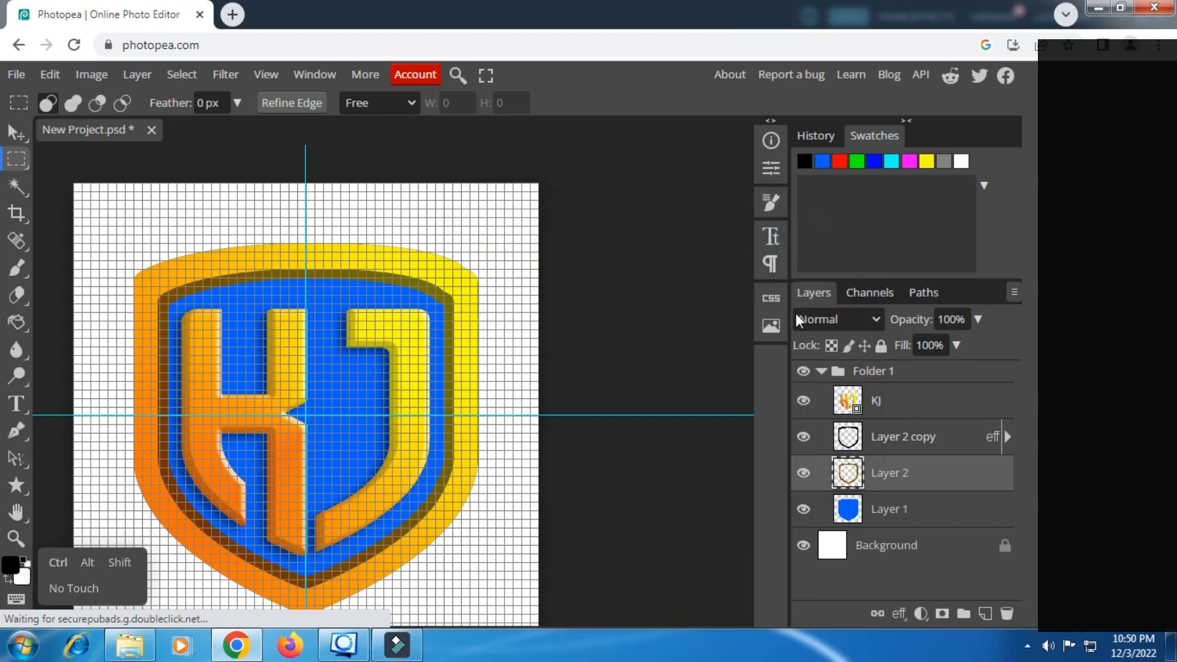
- Add a Multiply drop shadow to Layer 2 with a size of 42 px, and increase the shadow's opacity
right_click(882, 479)
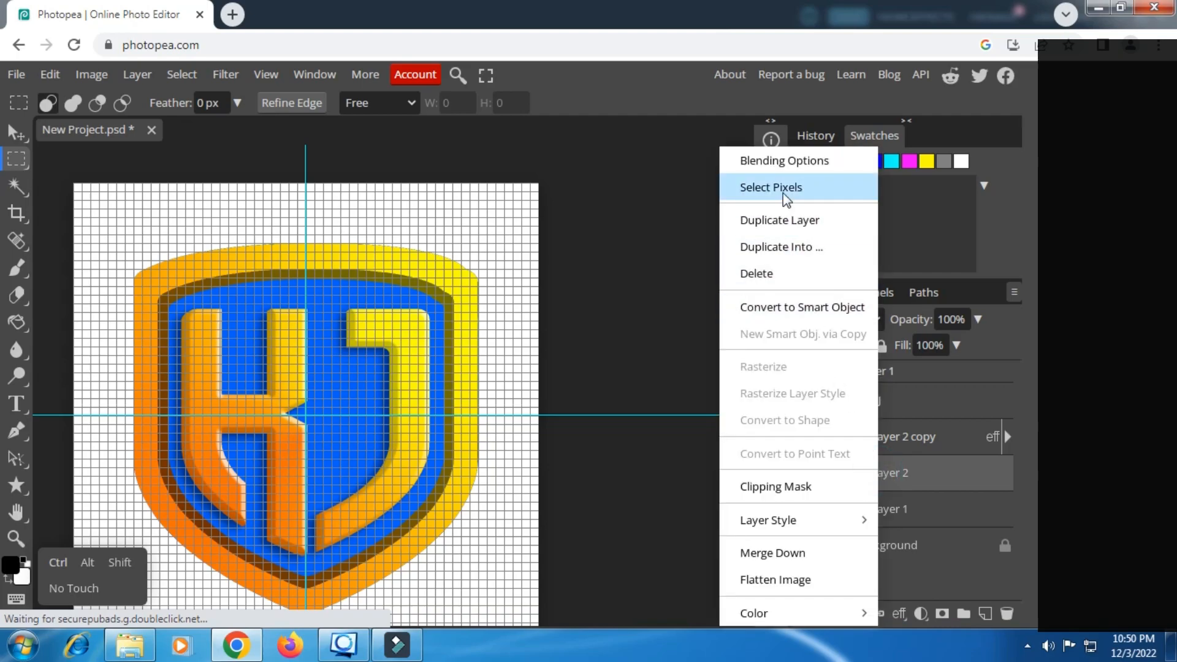
click(770, 162)
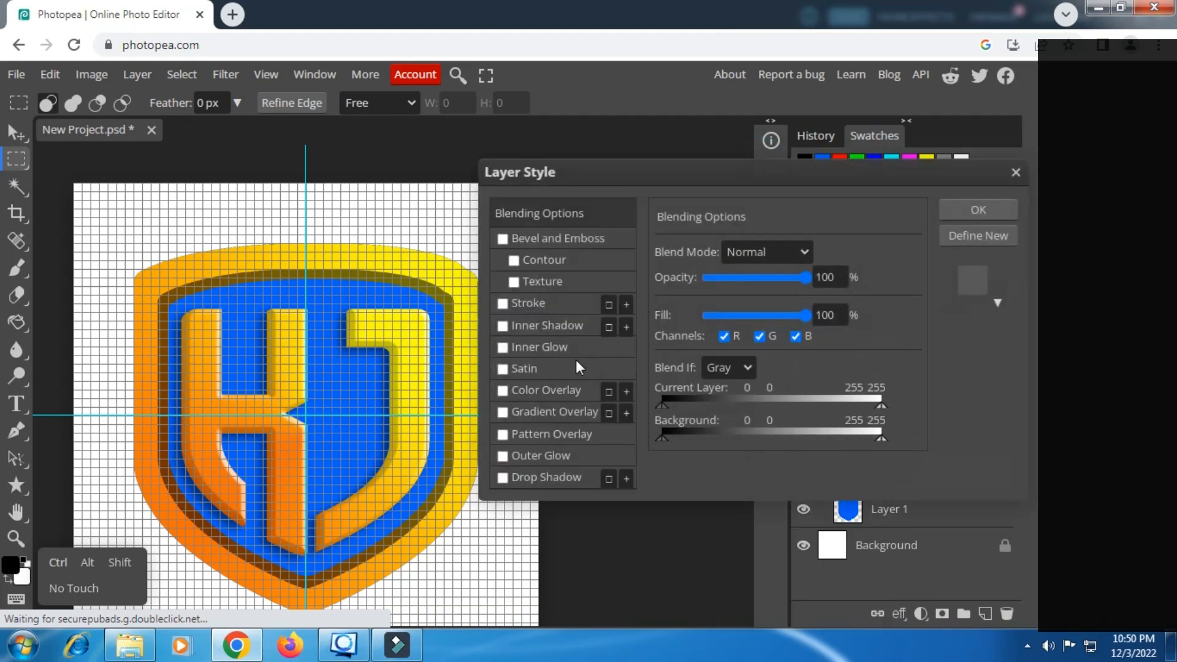
click(532, 477)
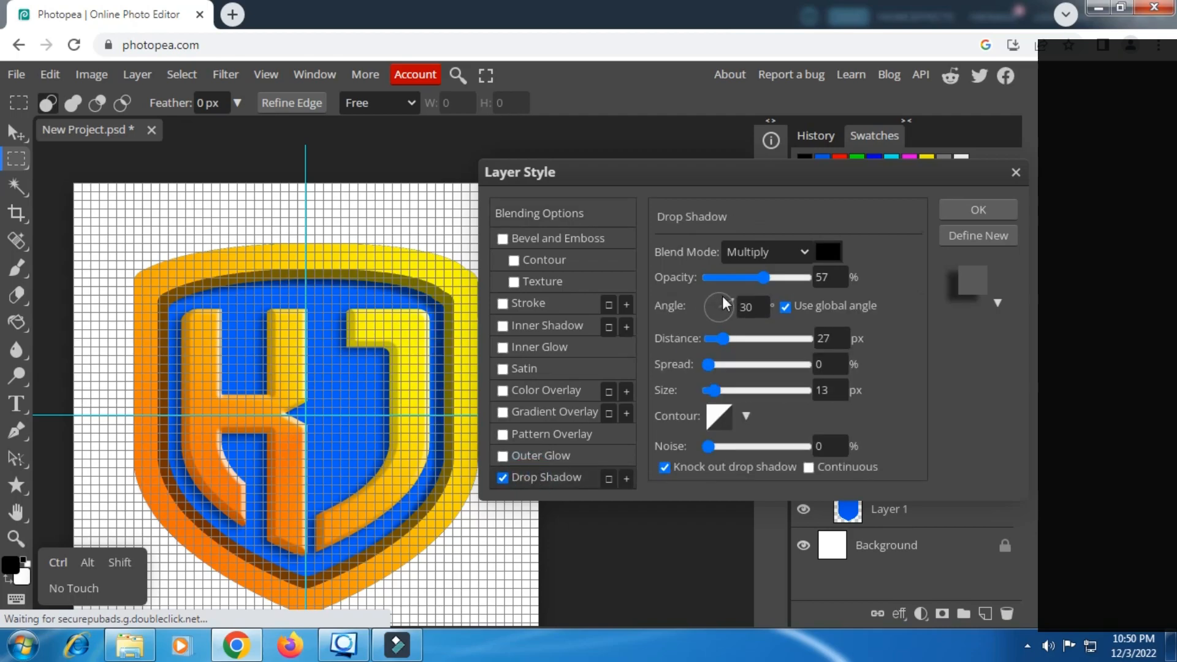
click(729, 391)
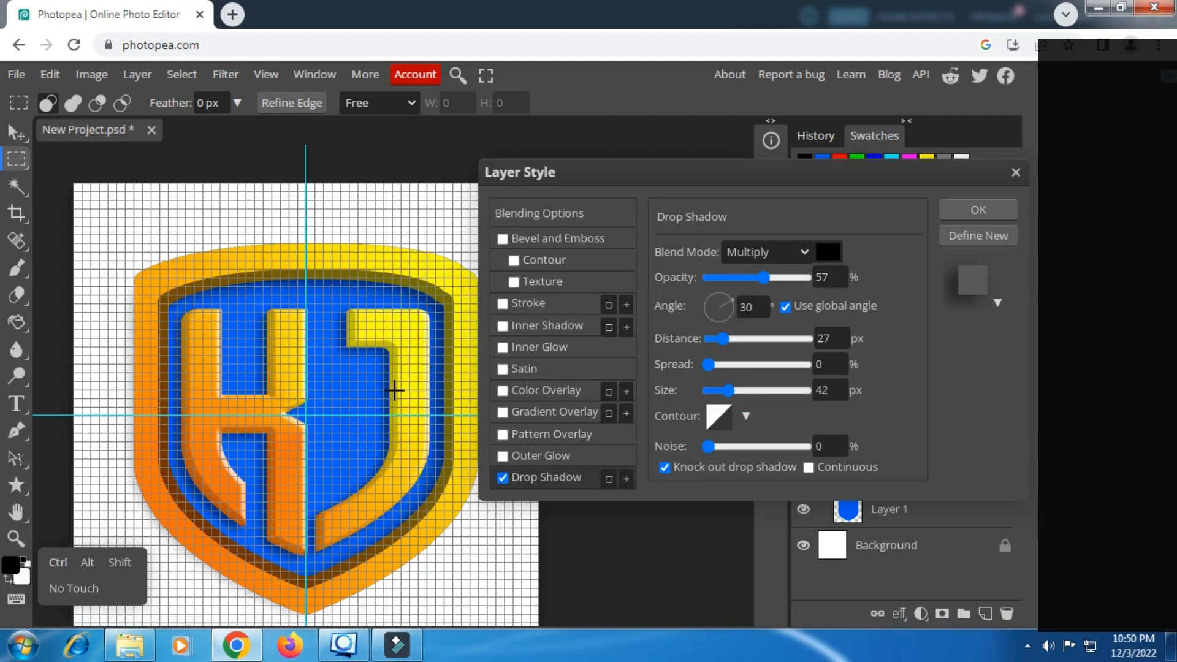
scroll(395, 386, up, 3)
scroll(398, 384, up, 1)
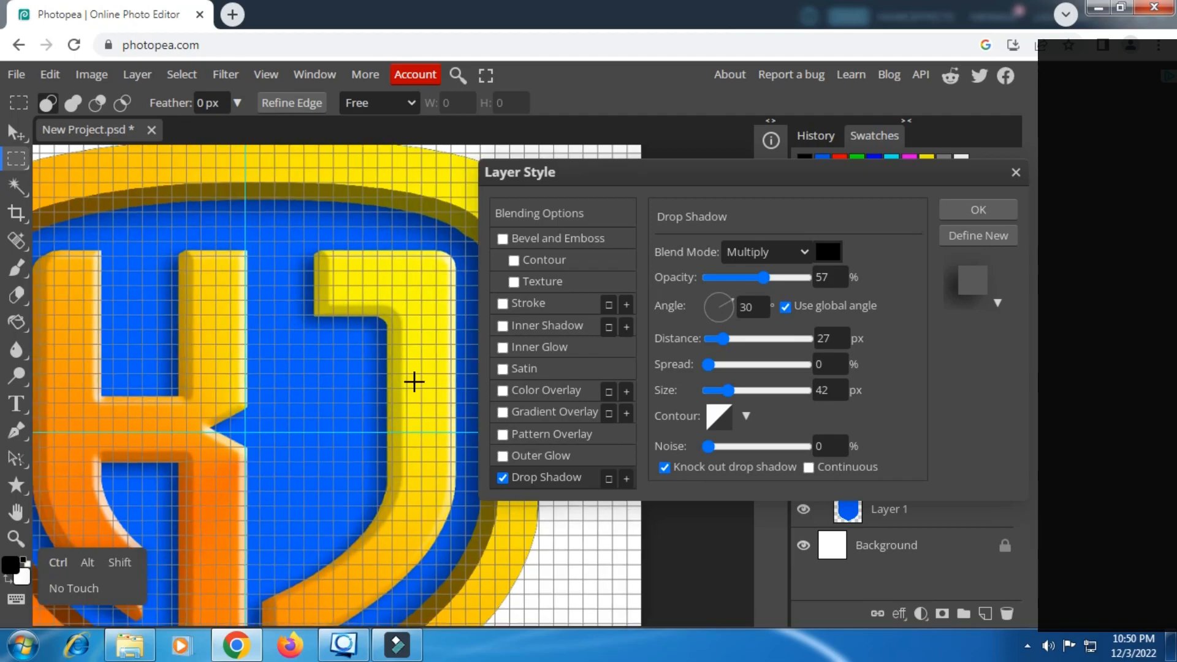
click(780, 279)
click(763, 279)
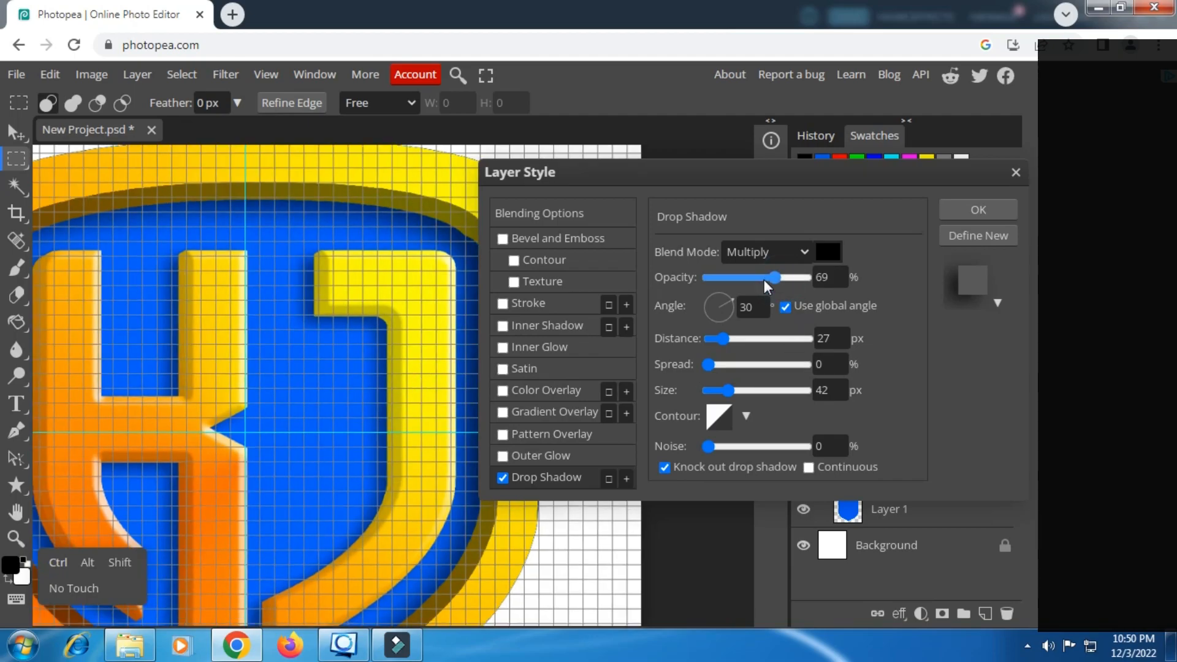
drag(760, 279, 773, 278)
click(963, 208)
scroll(441, 301, down, 1)
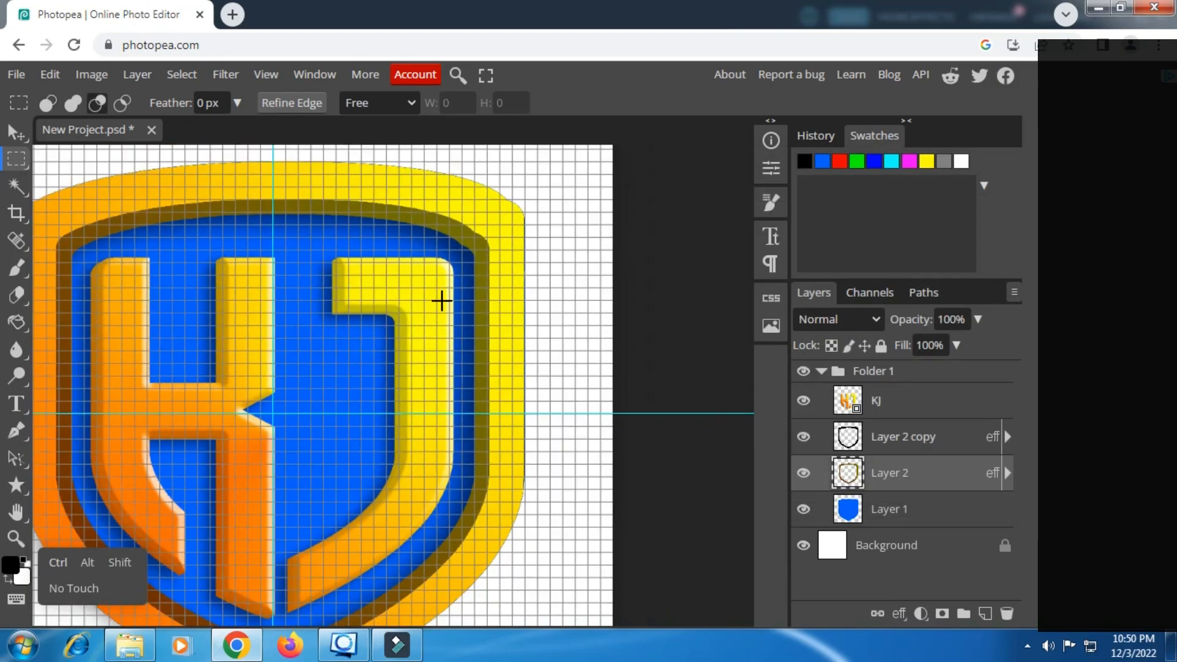
scroll(441, 300, down, 2)
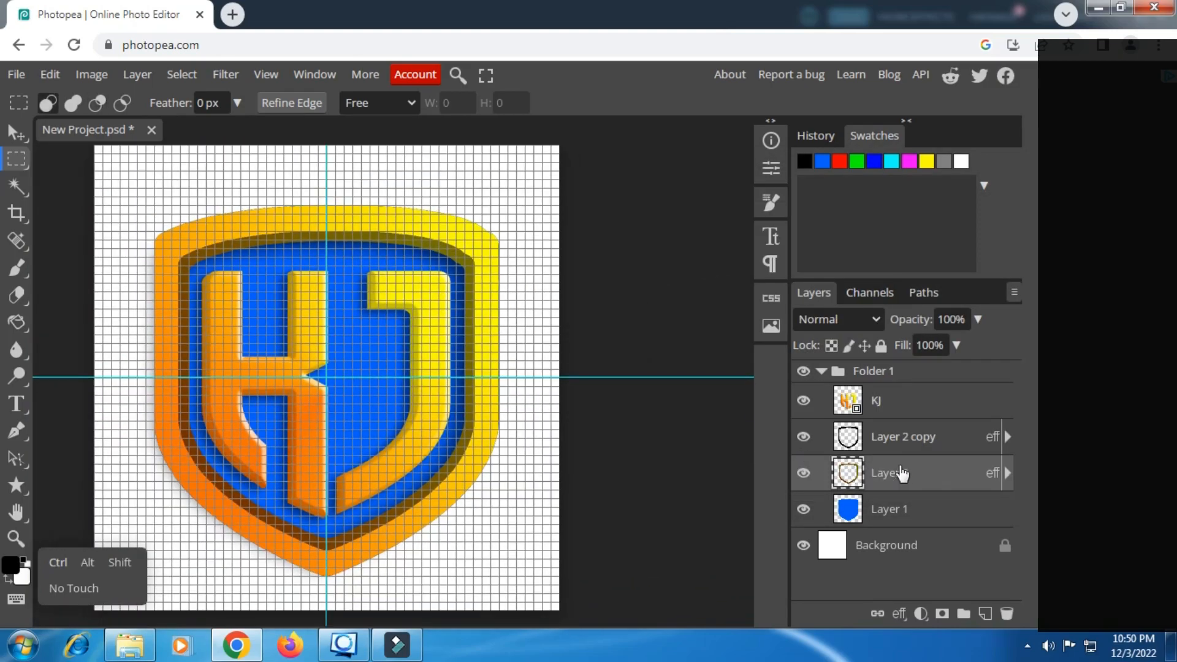
- Clip Layer 2 and Layer 2 copy to the blue shield on Layer 1 with clipping masks
right_click(894, 471)
click(825, 487)
click(896, 438)
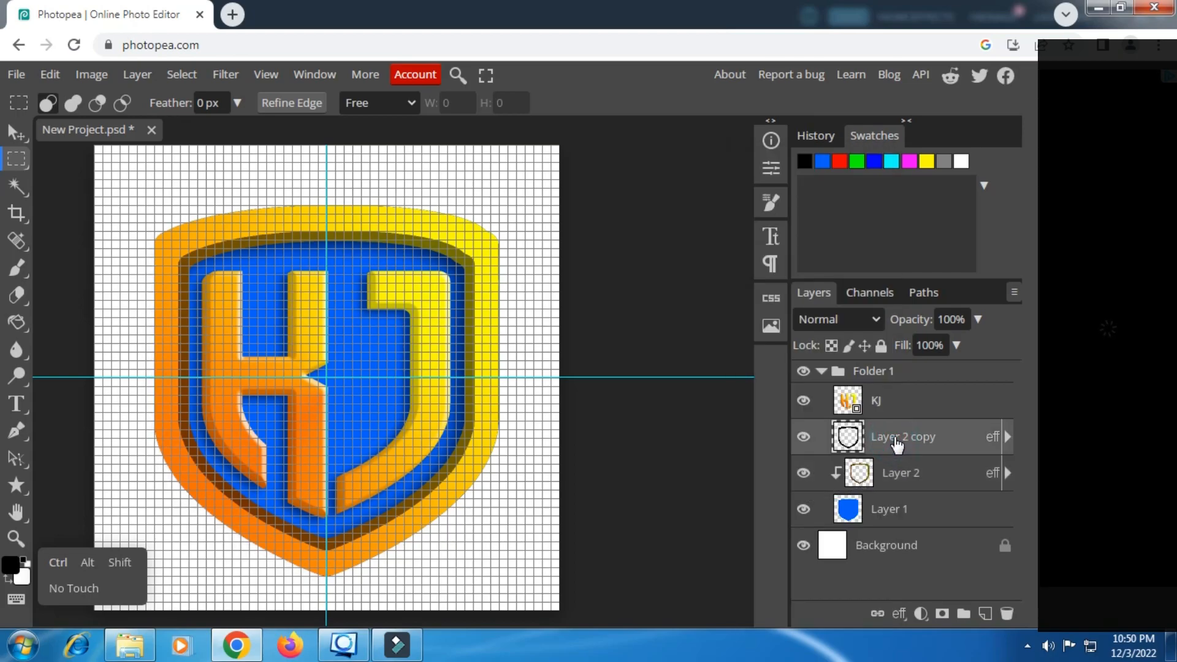
right_click(895, 439)
click(792, 488)
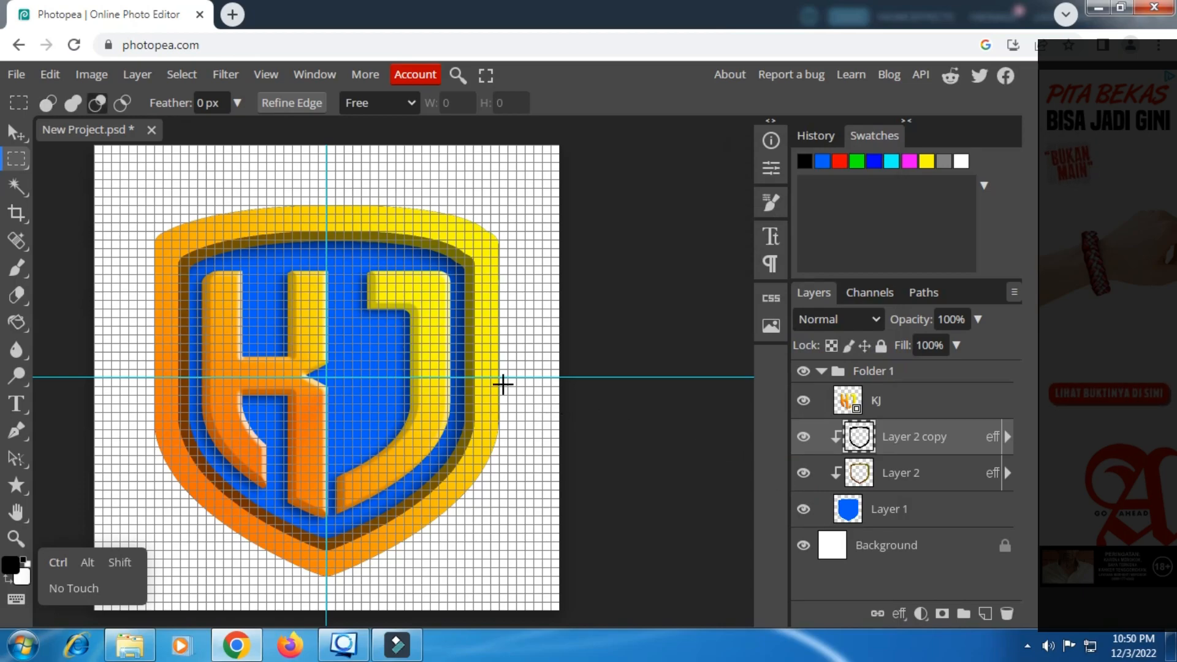
- Warp the KJ emblem so its top edge bulges upward to follow the curve of the shield's top border
scroll(409, 338, up, 1)
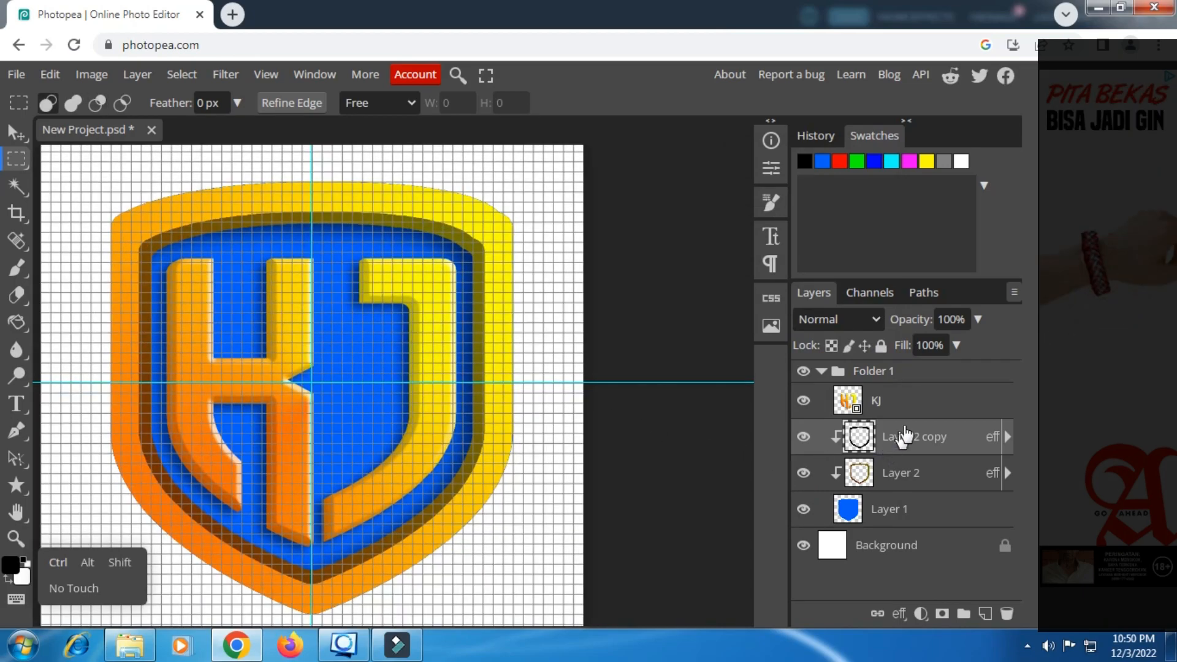
click(862, 412)
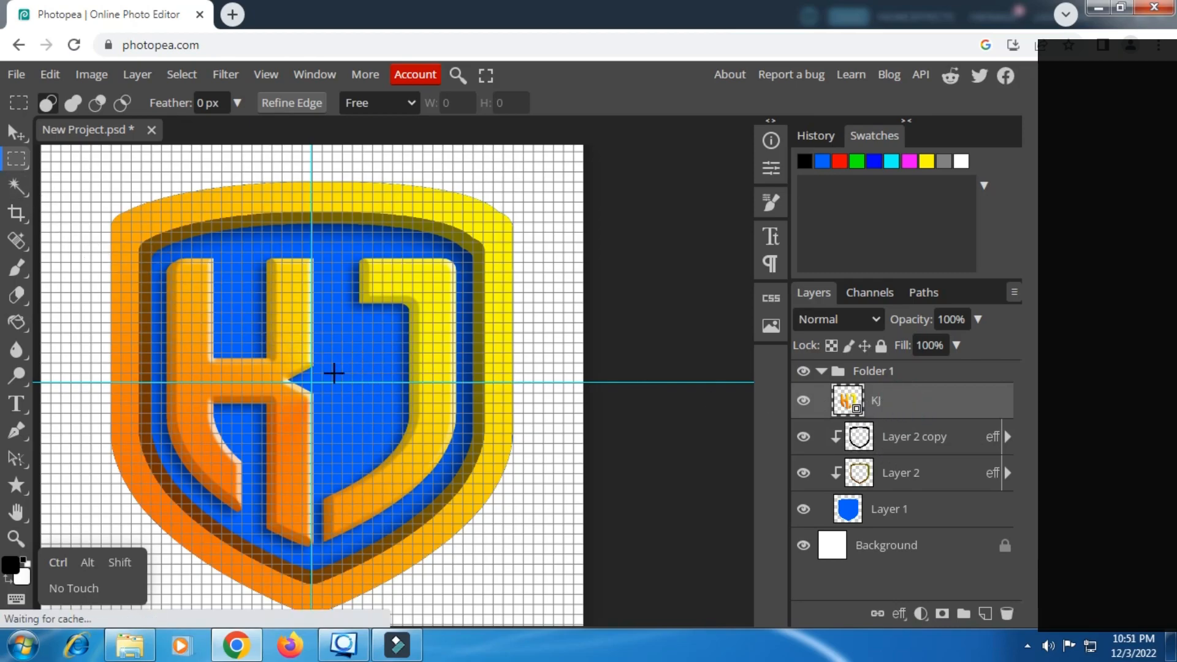
right_click(334, 372)
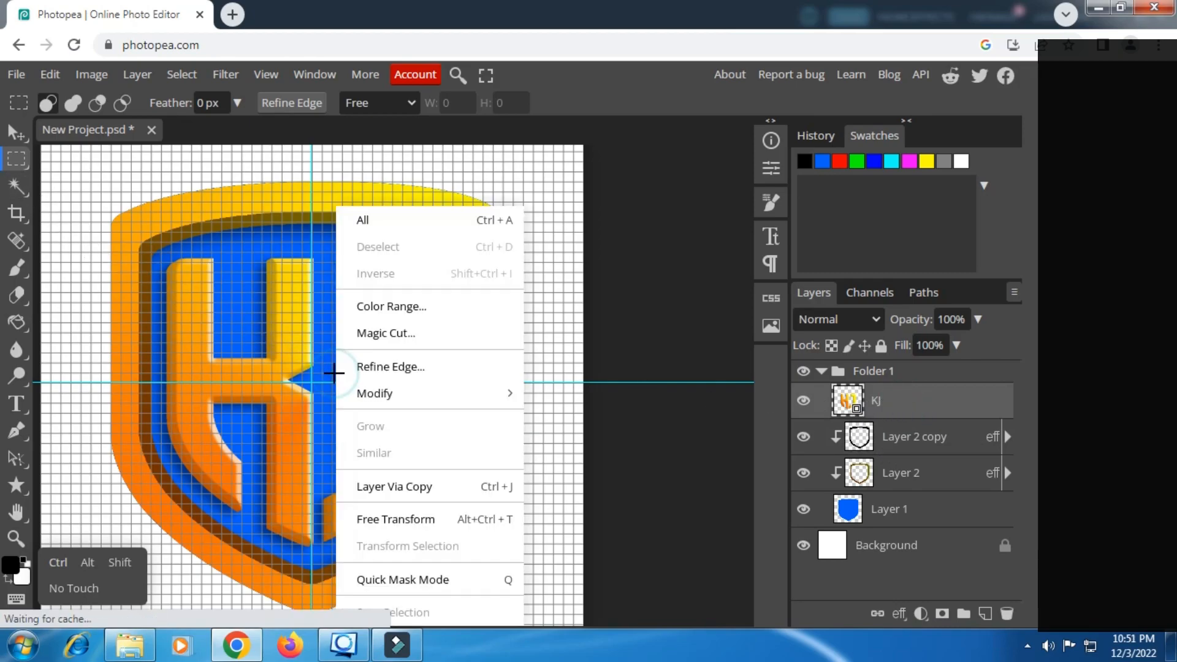
click(387, 520)
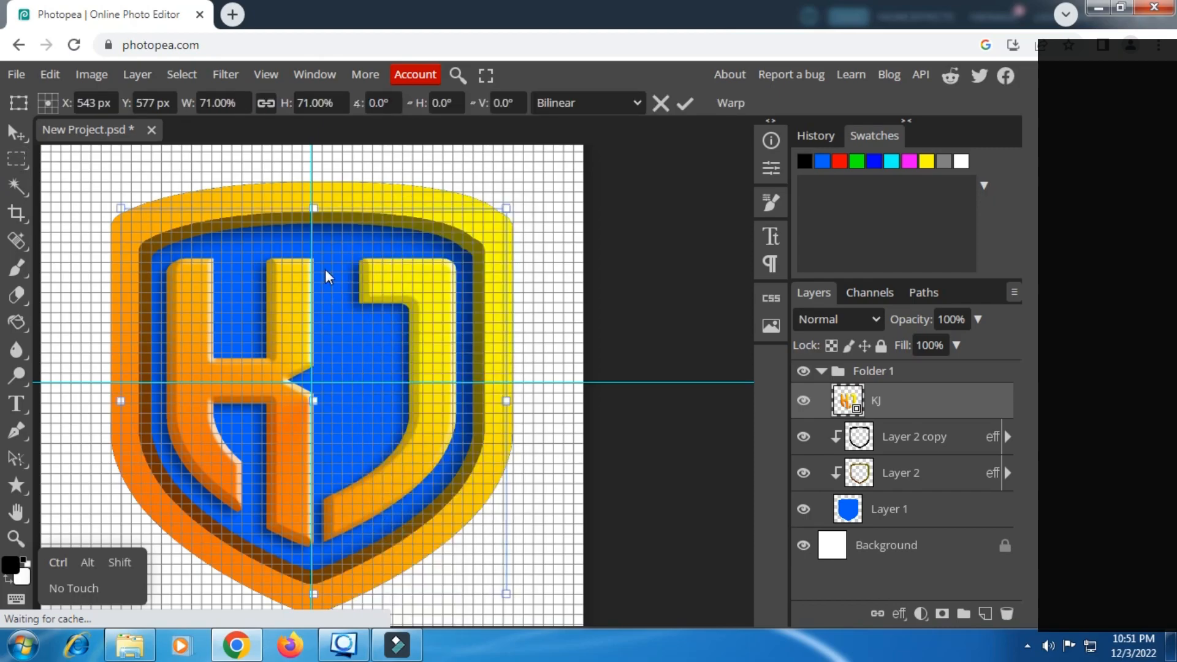
scroll(328, 273, up, 1)
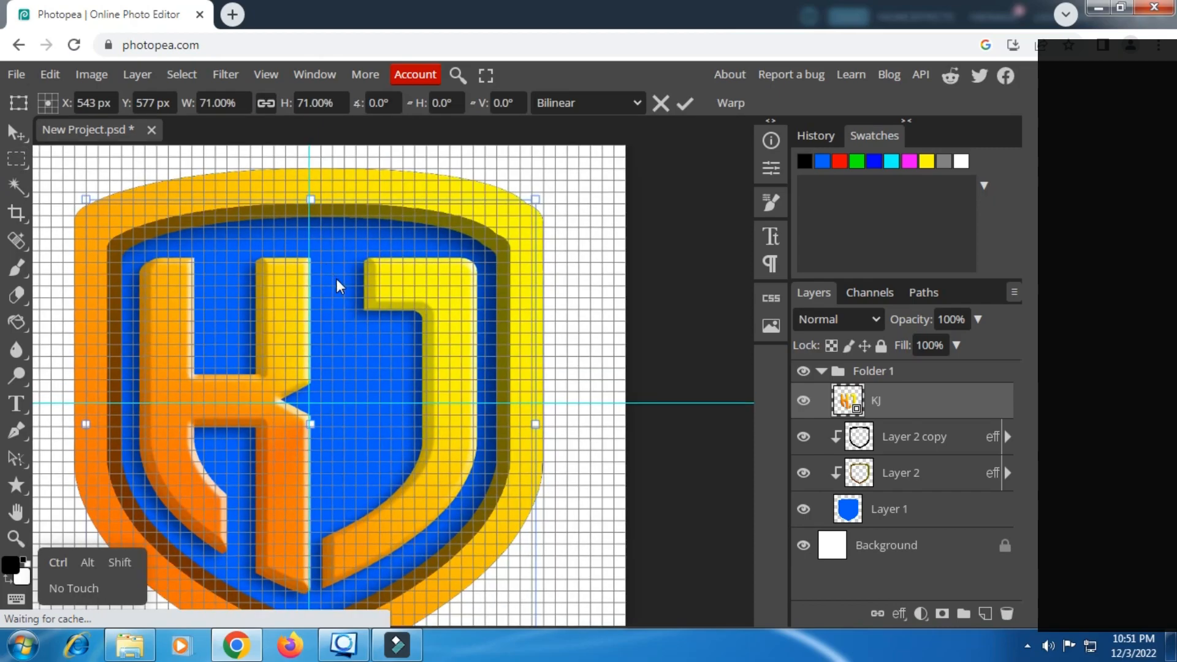
right_click(340, 282)
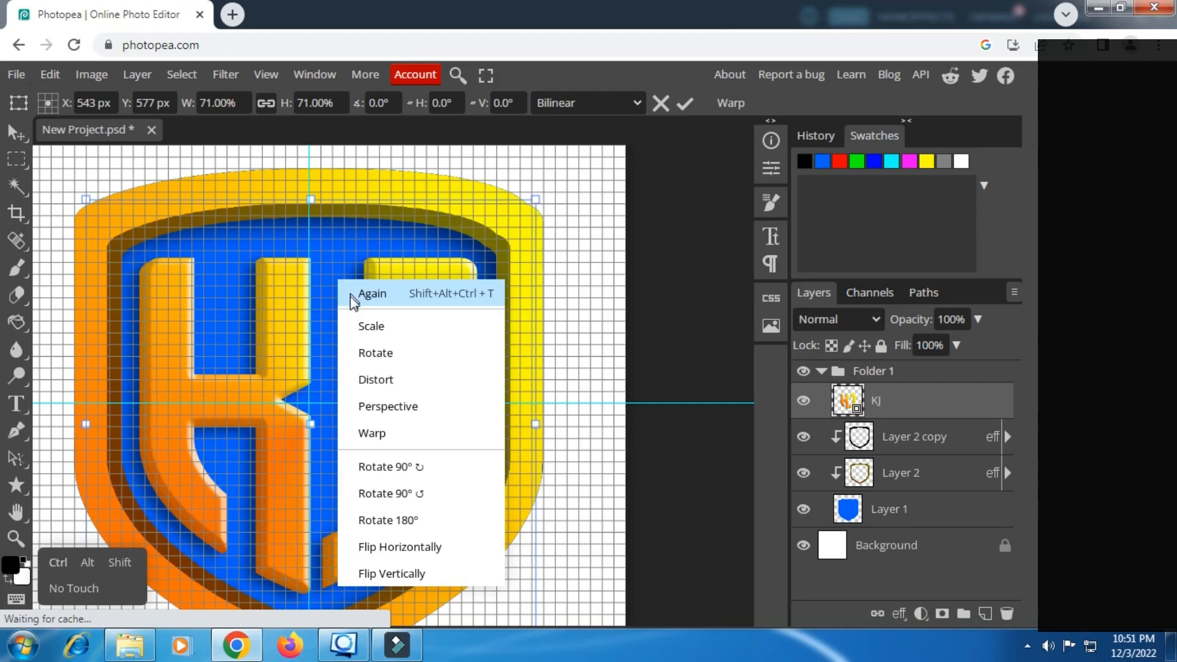
click(388, 433)
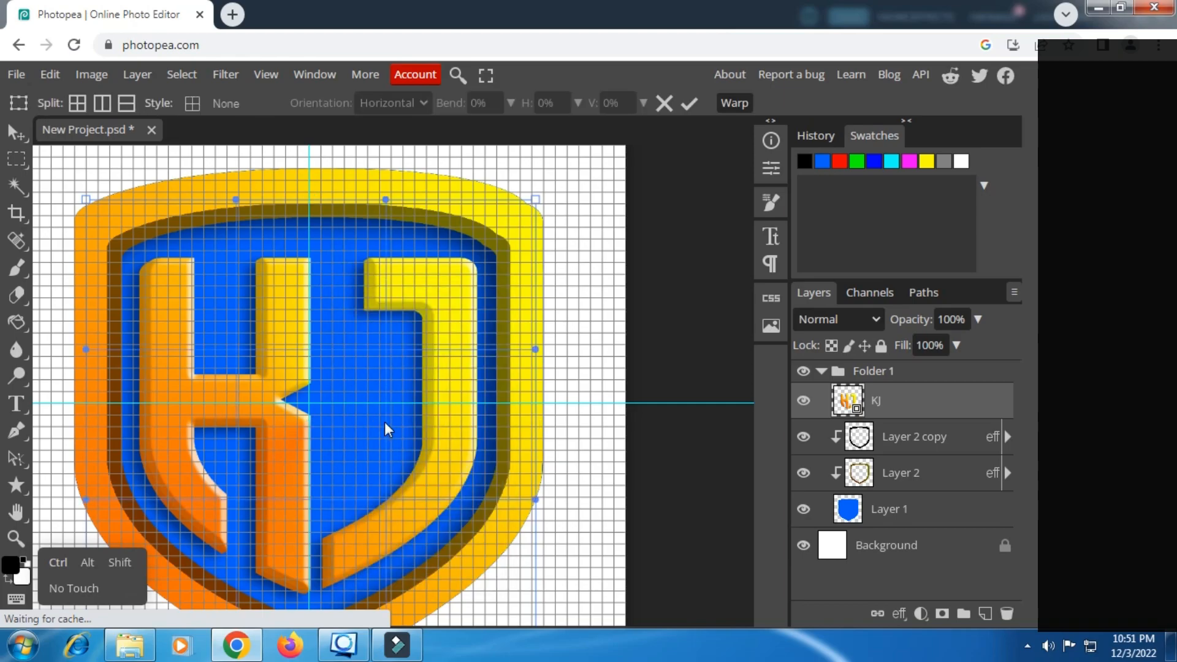
scroll(317, 265, up, 2)
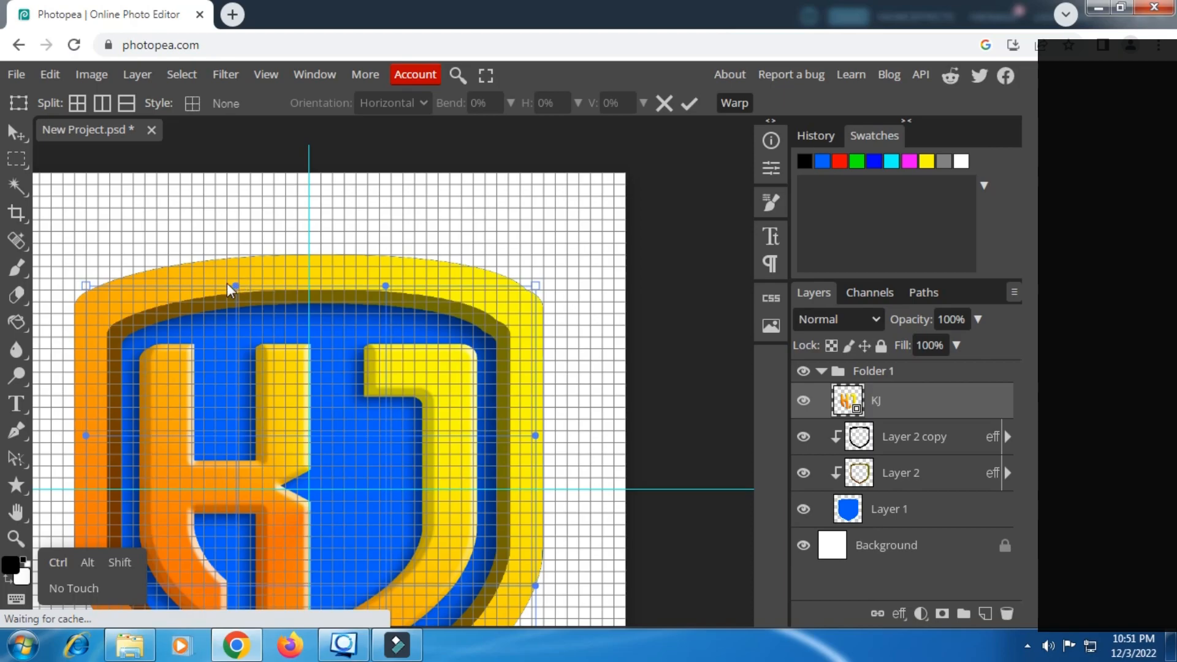
drag(233, 286, 238, 252)
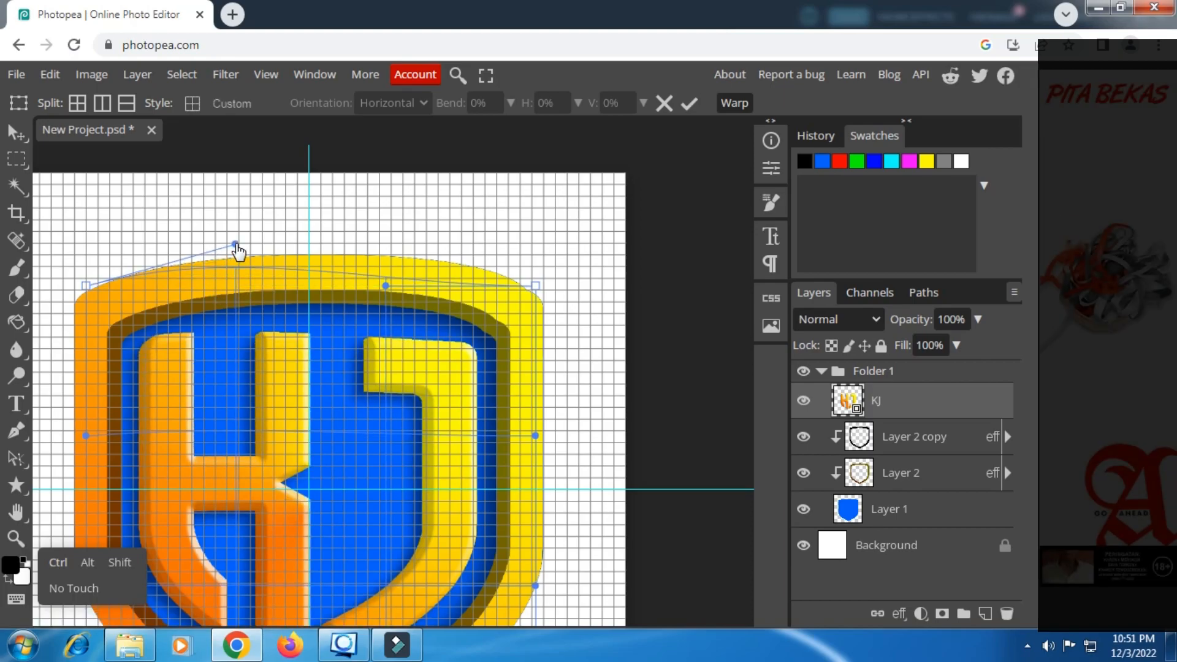
drag(385, 287, 383, 240)
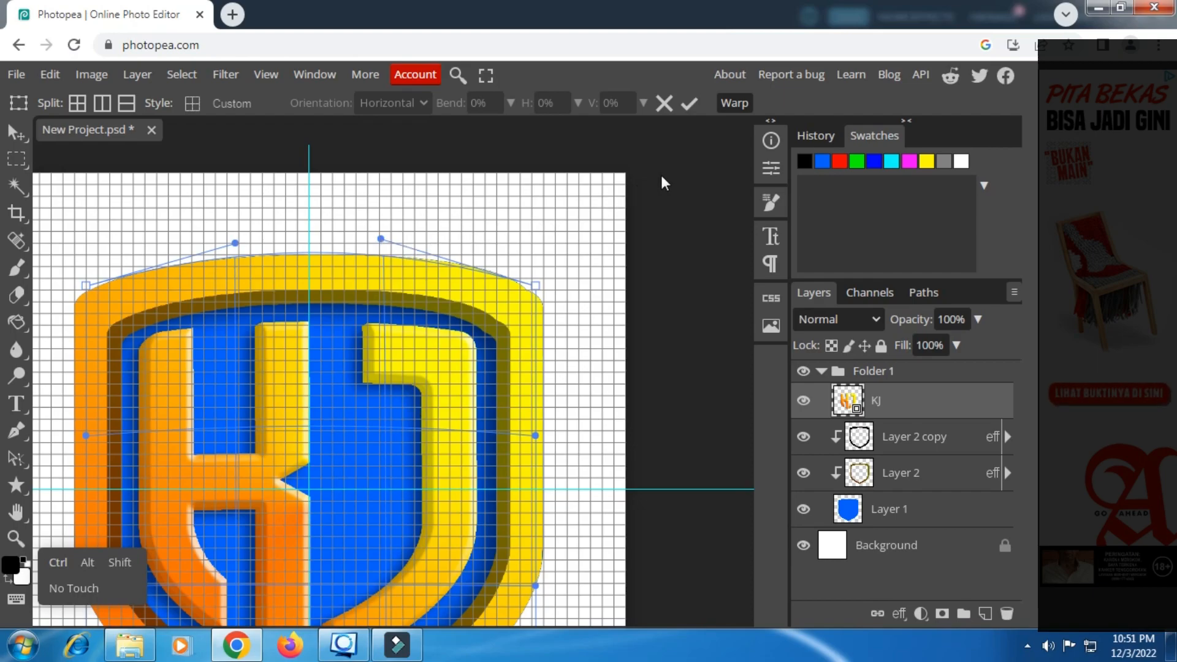
click(689, 105)
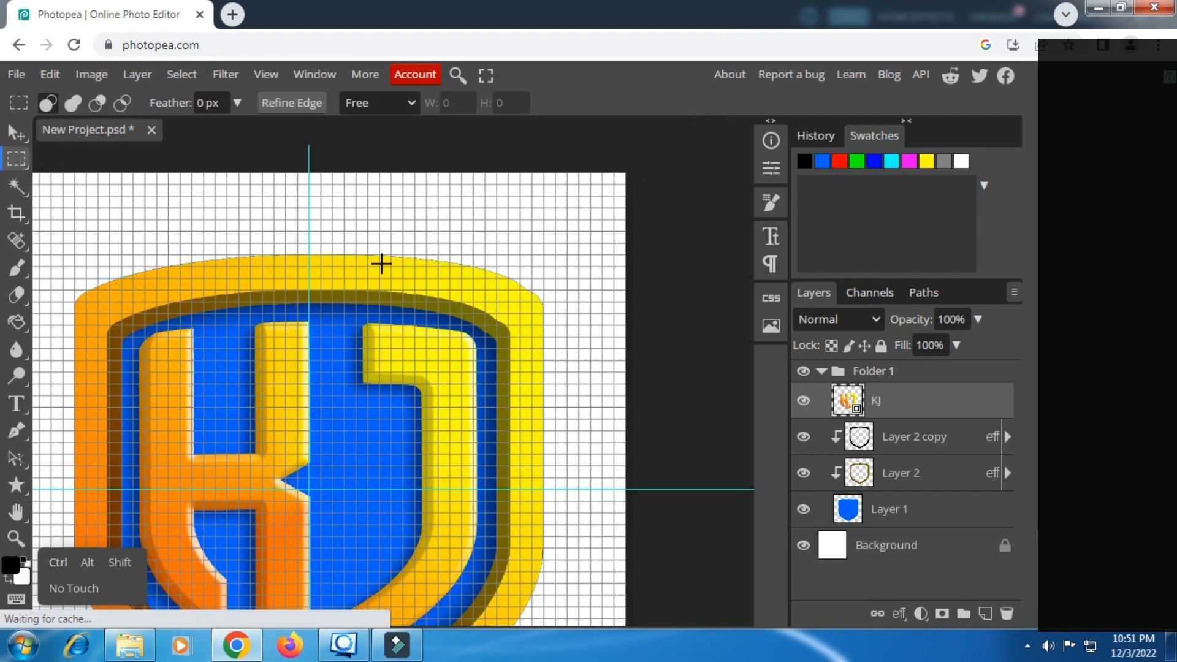
- Move the warped KJ emblem slightly down with the Move tool to centre it inside the blue shield
scroll(381, 264, down, 3)
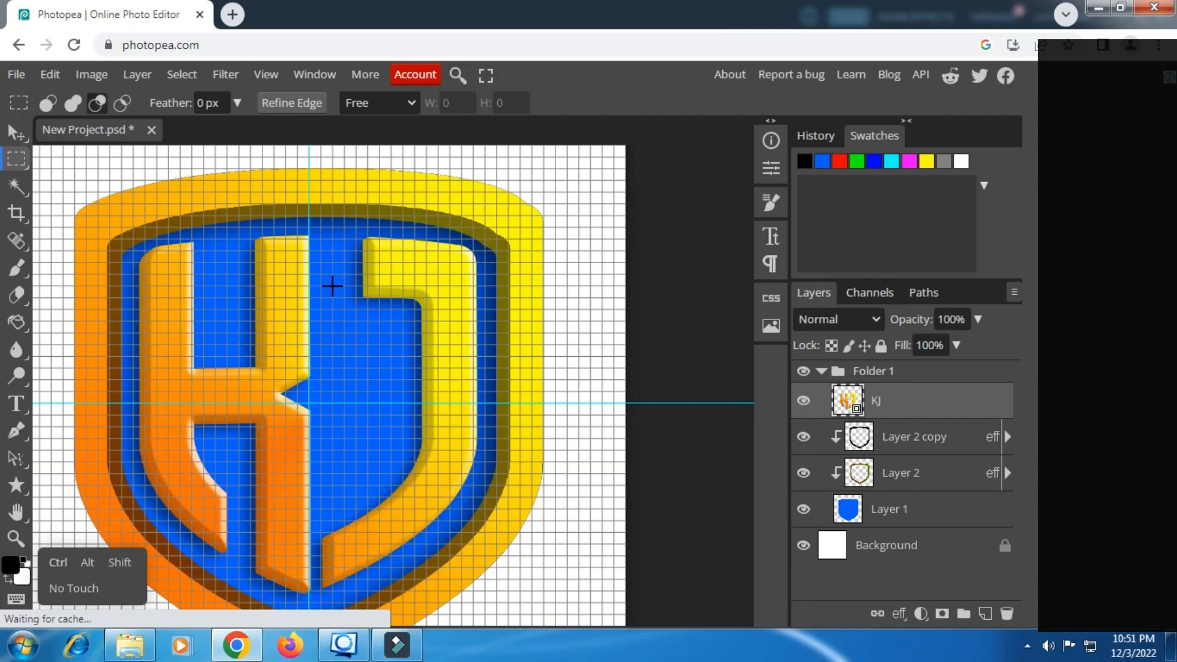
alt+scroll(331, 286, down, 3)
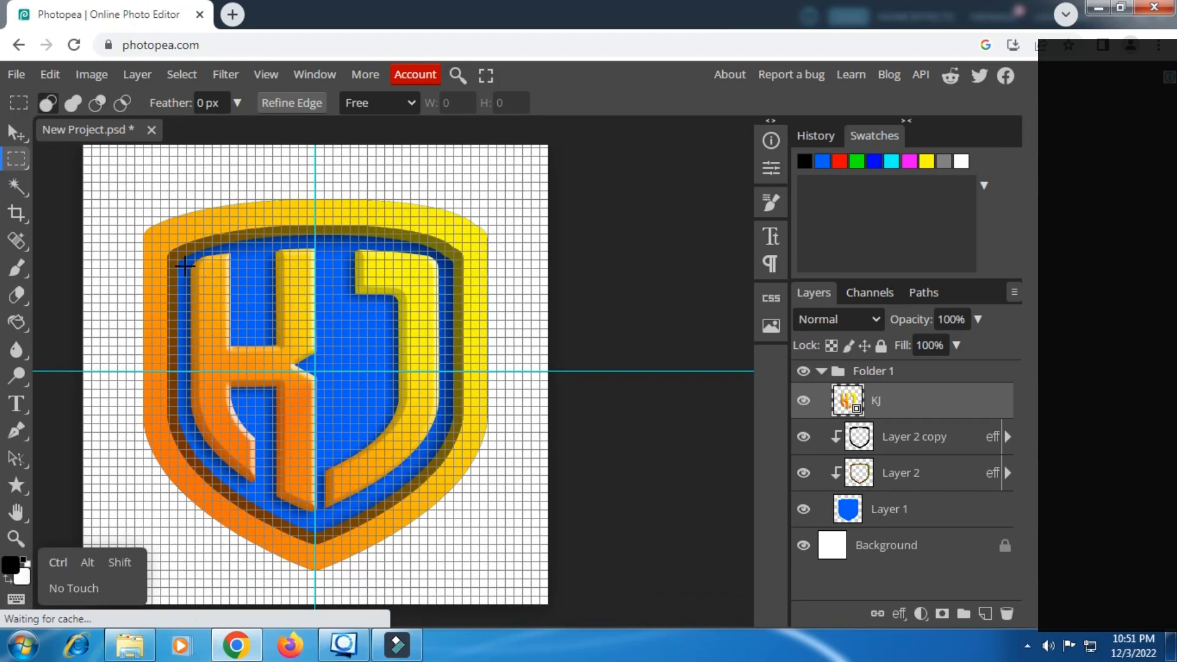
click(16, 132)
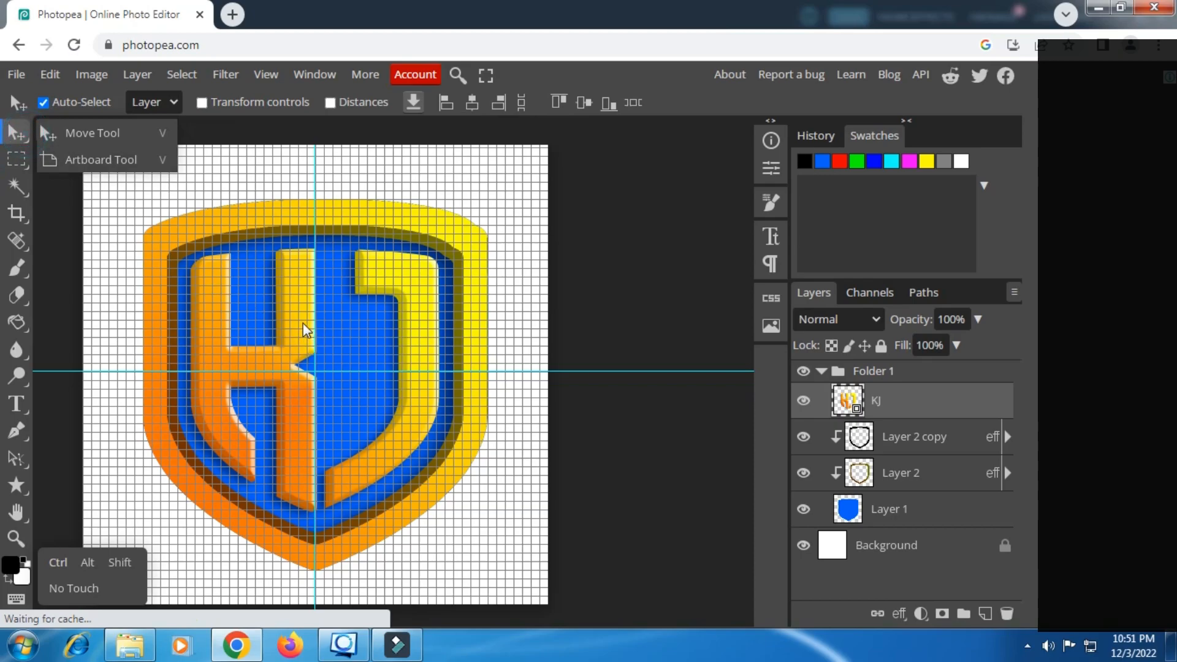
drag(300, 329, 304, 341)
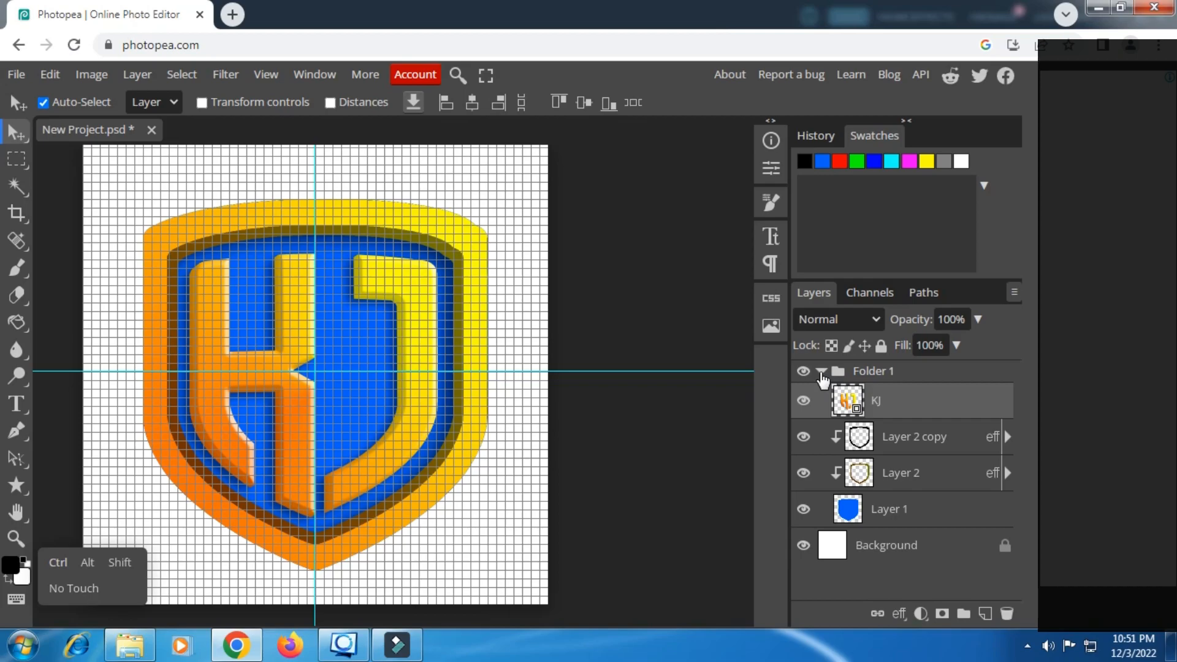
- Add a black (000000) Color Fill layer above the collapsed Folder 1 and clip it to the folder with a clipping mask
click(821, 372)
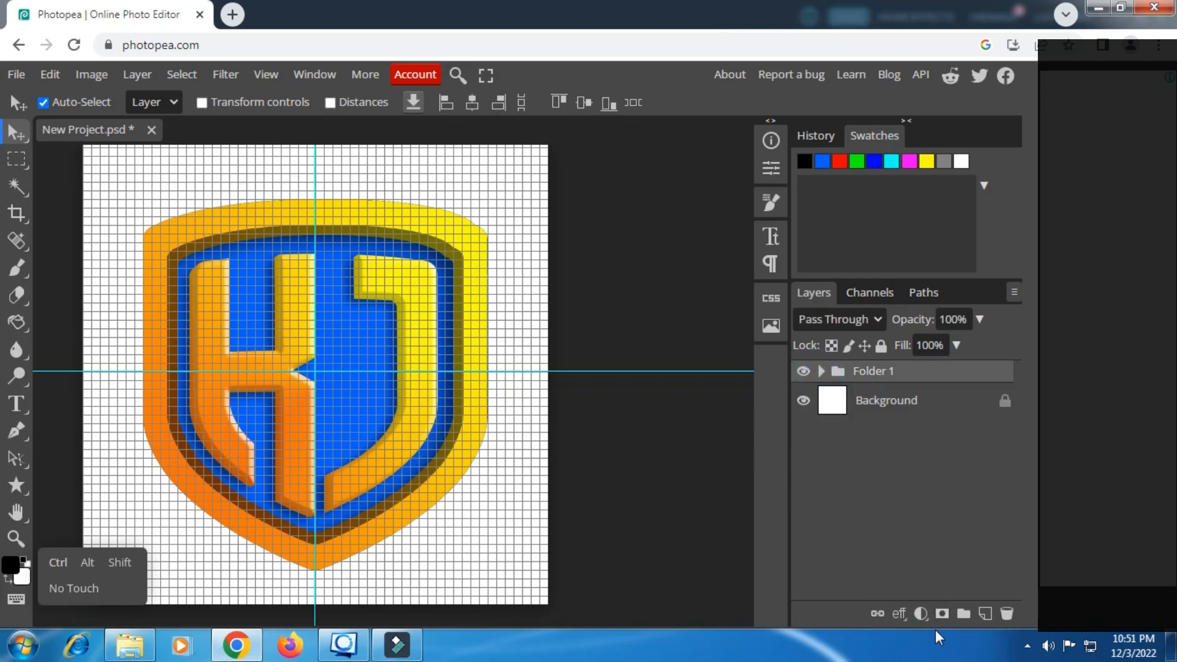
click(922, 615)
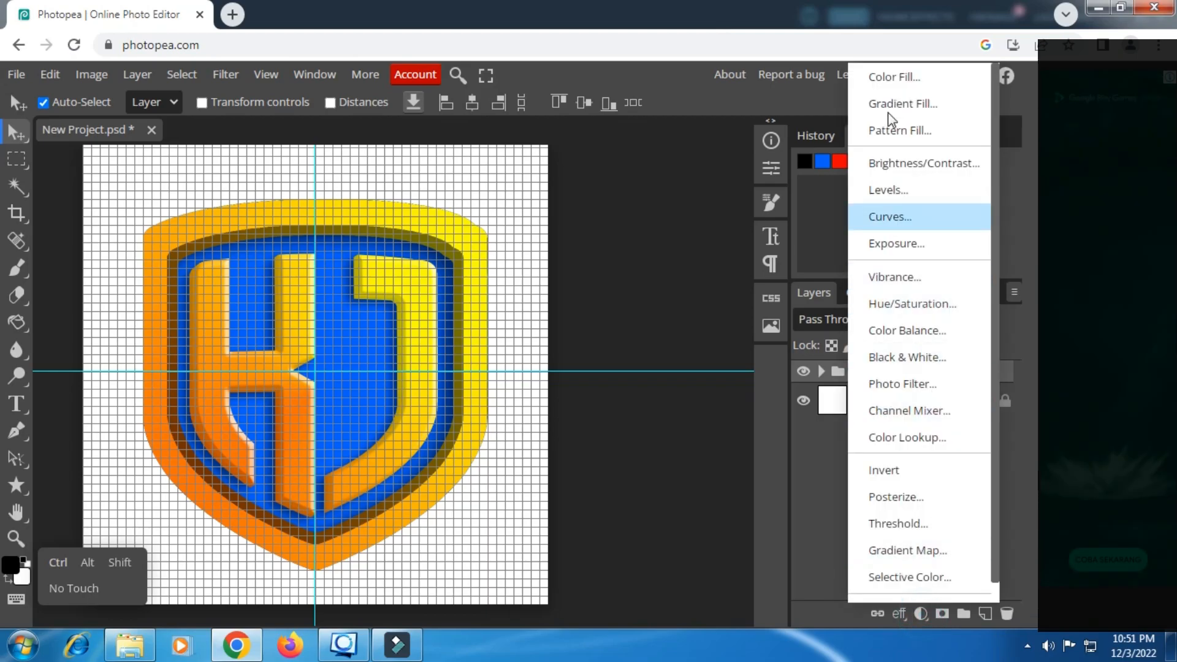
click(894, 80)
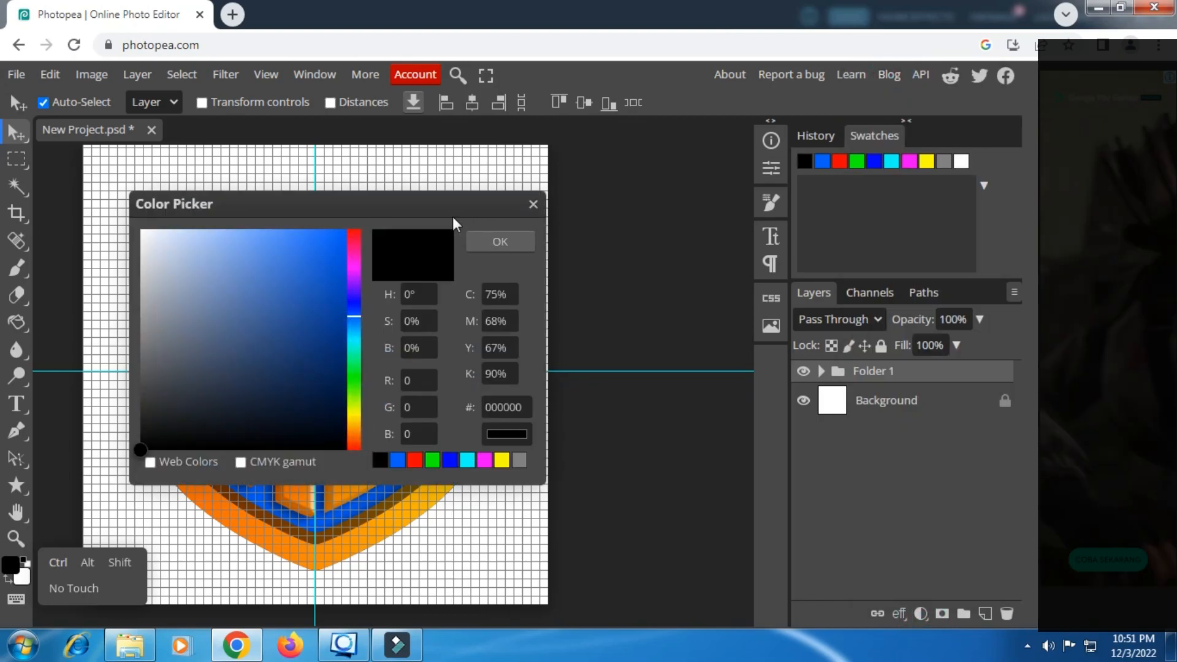
click(497, 245)
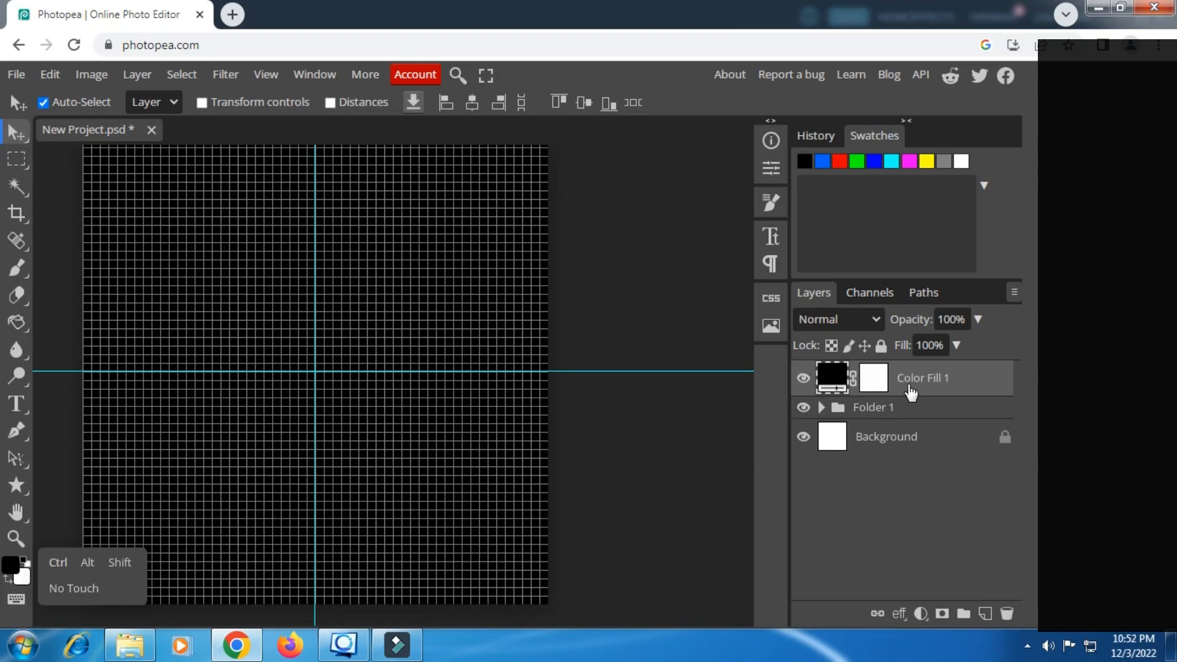
right_click(912, 393)
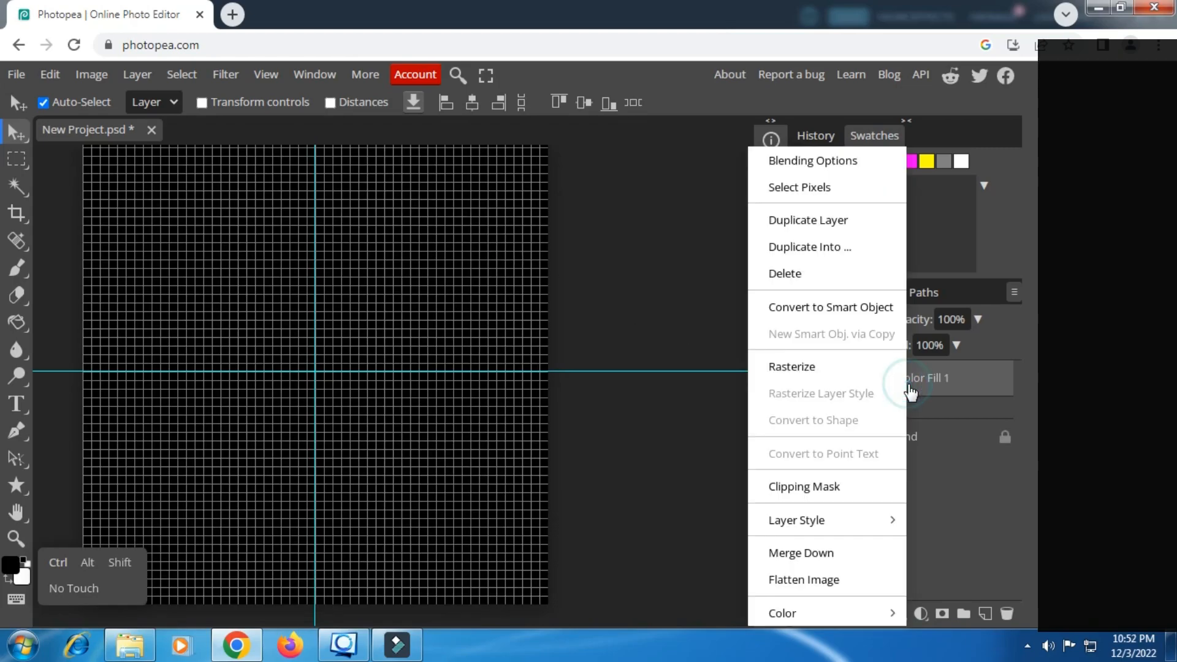
click(809, 488)
- Invert the raster mask of the Color Fill 1 layer
click(887, 380)
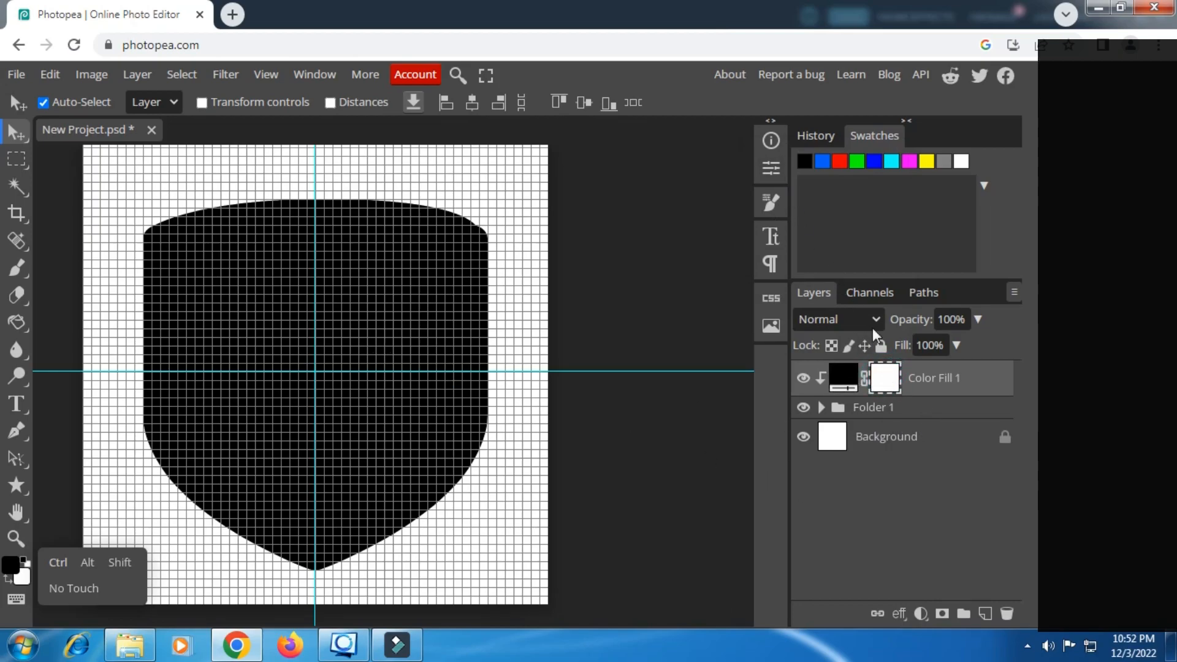
click(770, 171)
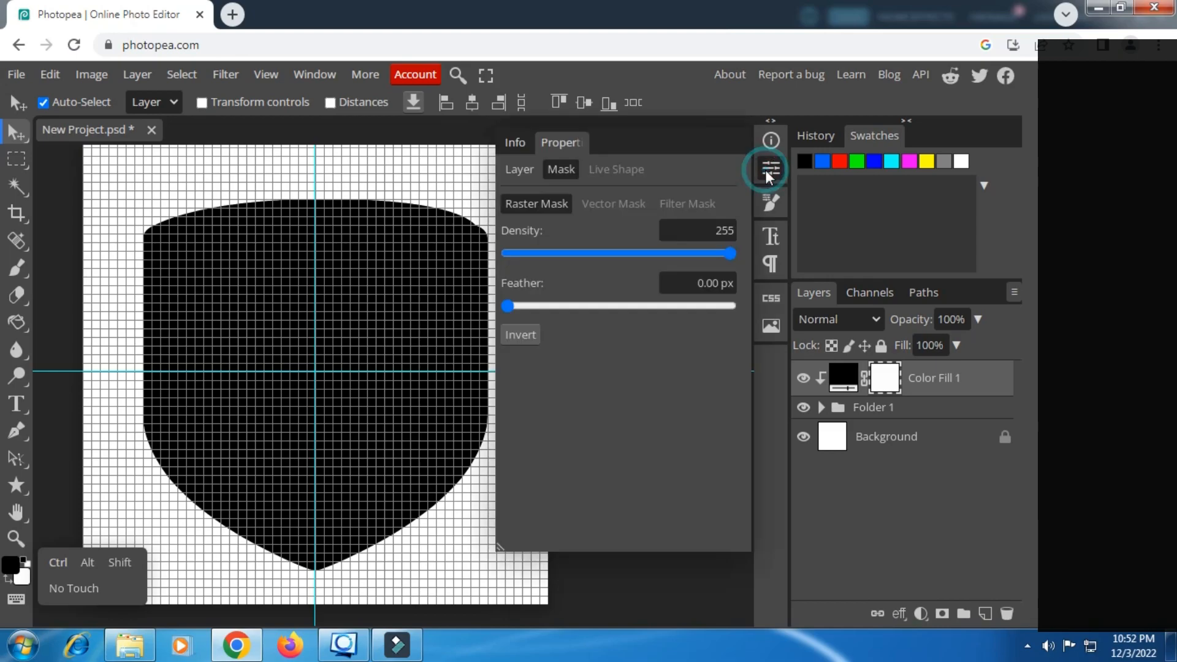
click(519, 336)
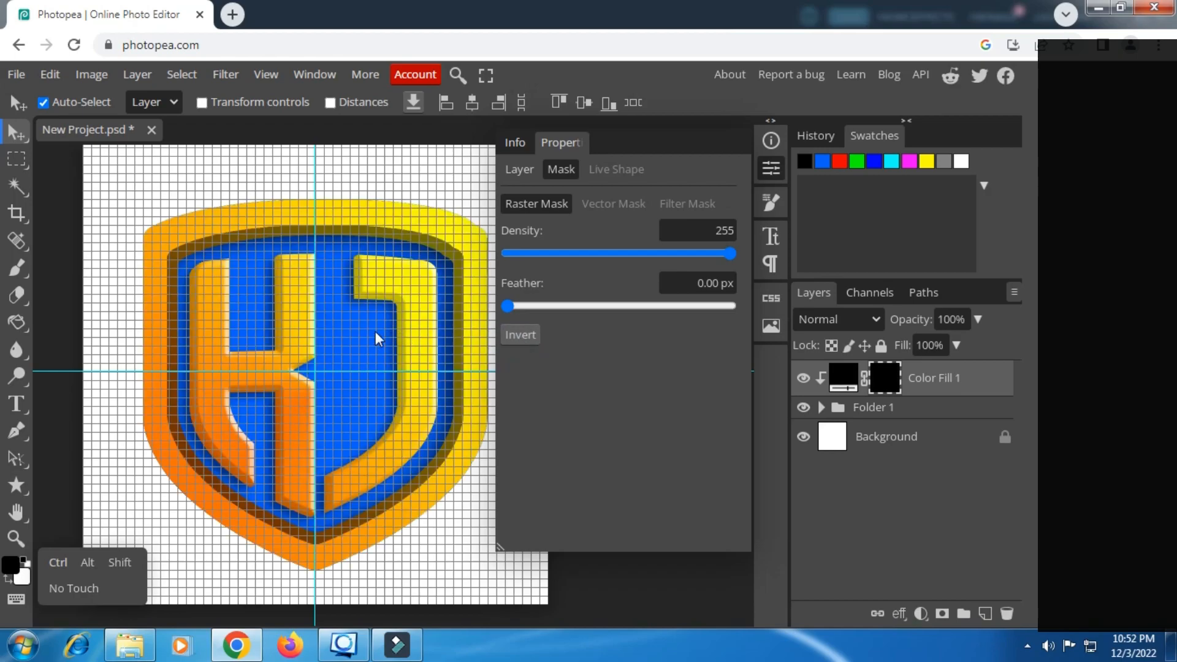
- Fill a rectangular selection over the shield's left half with white on the Color Fill 1 mask, deselect, and feather the mask by 54 px
click(20, 159)
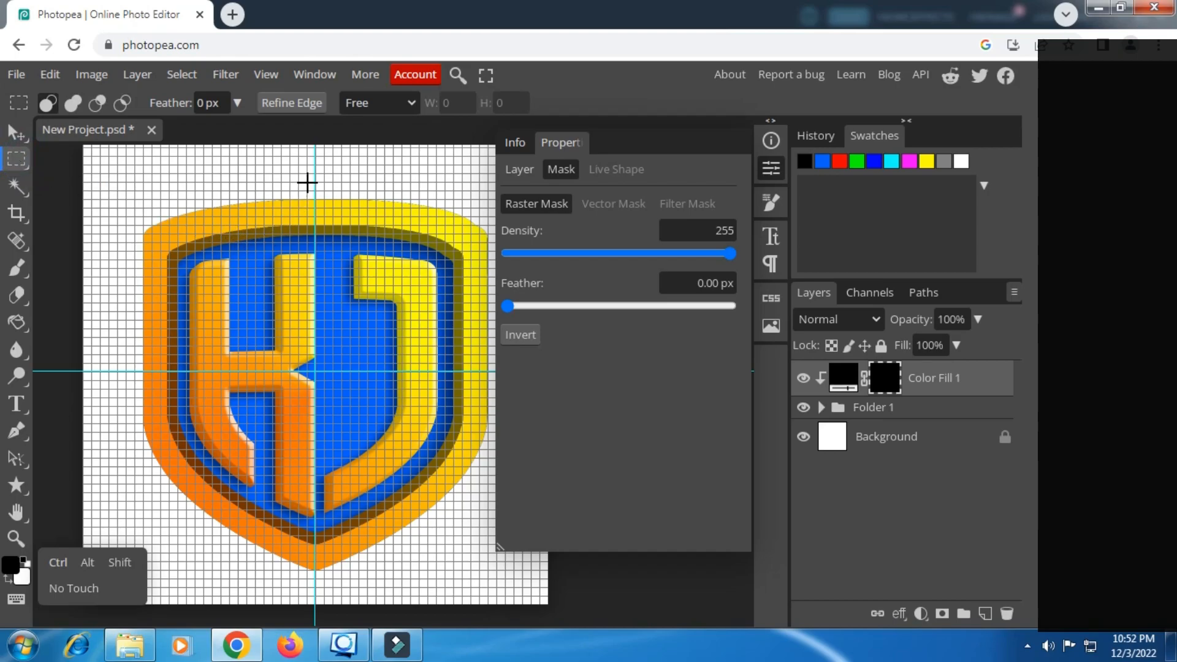
drag(309, 175, 112, 572)
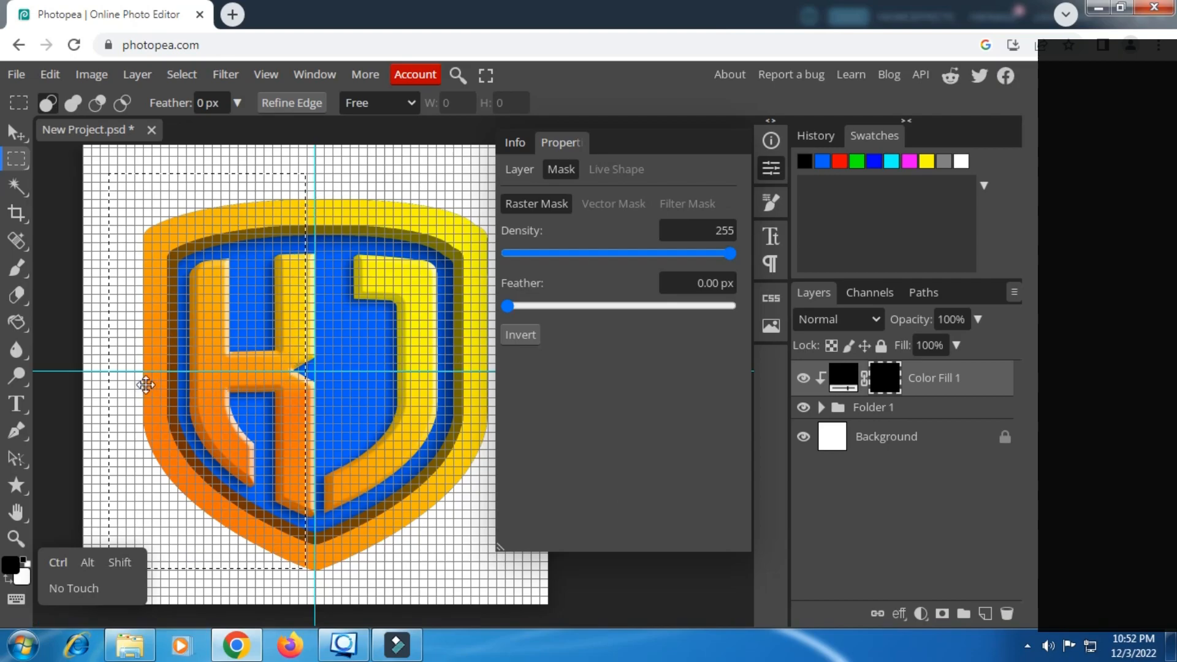
click(9, 581)
click(11, 564)
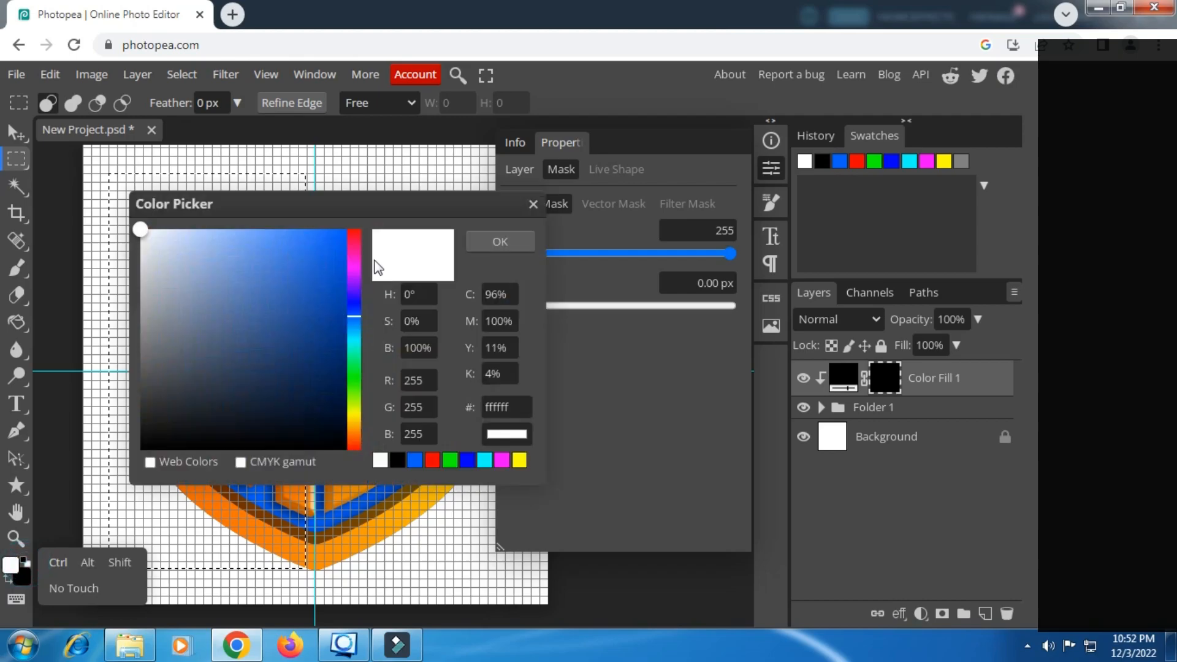
click(494, 241)
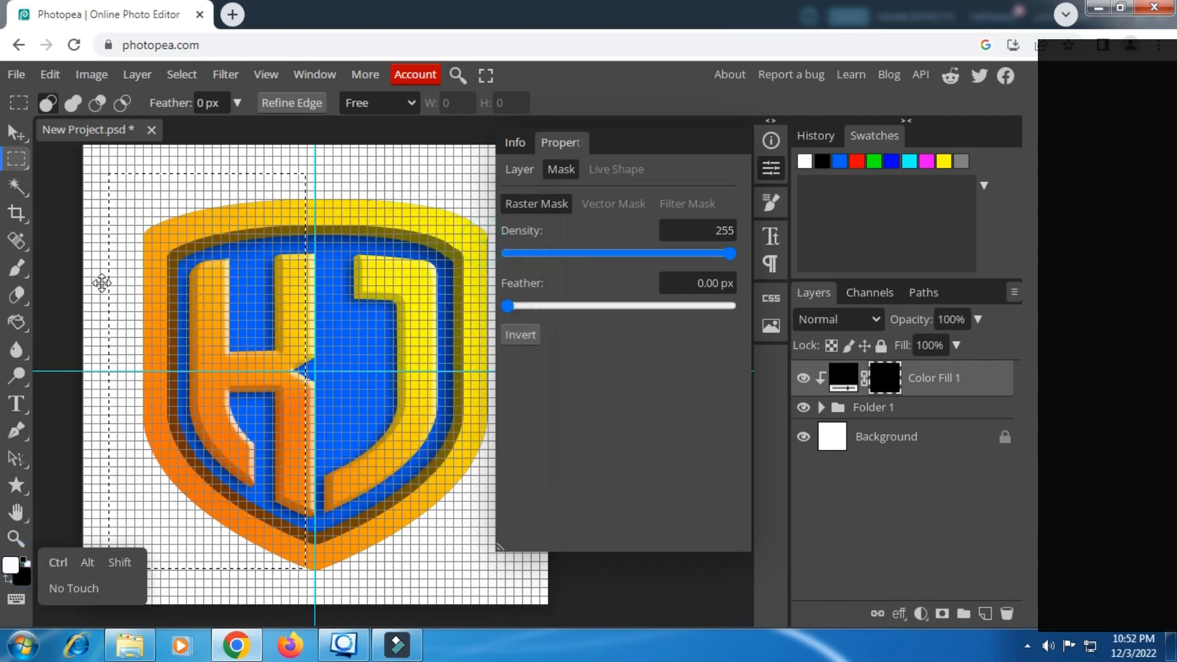
click(22, 325)
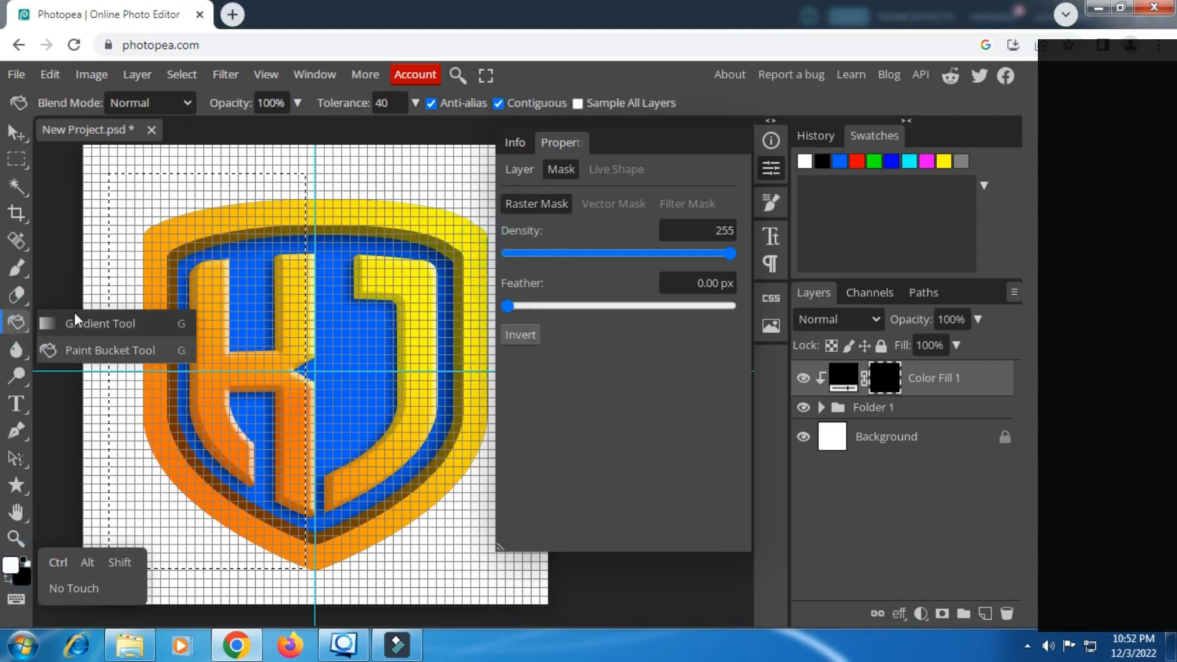
click(891, 381)
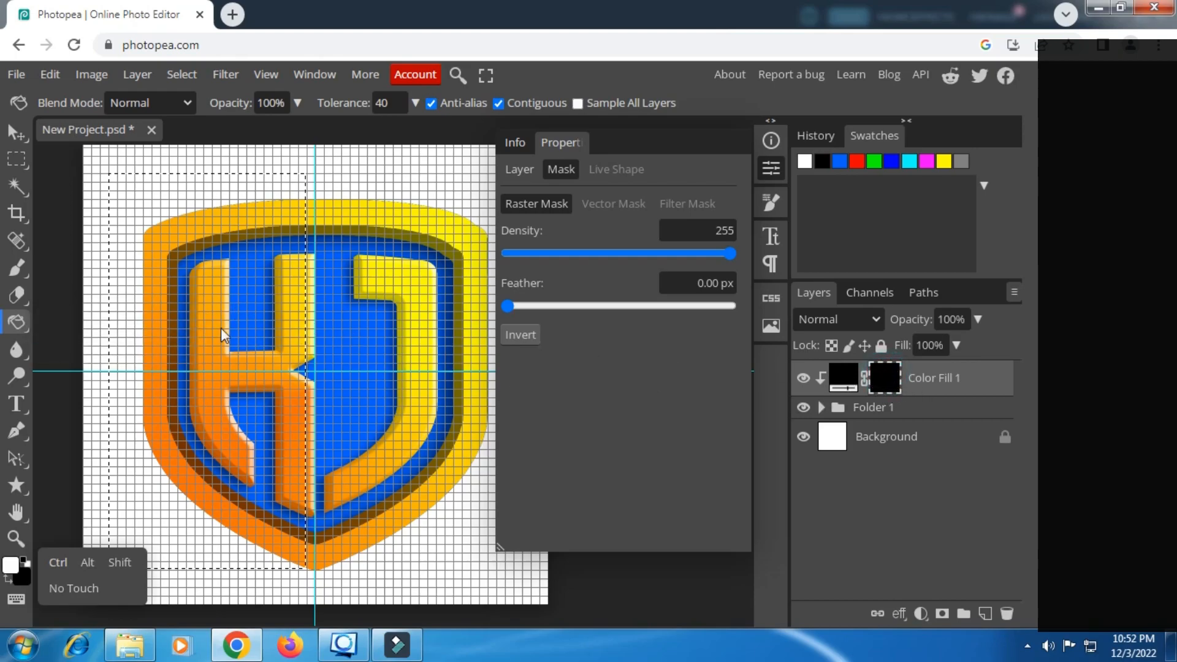
click(255, 327)
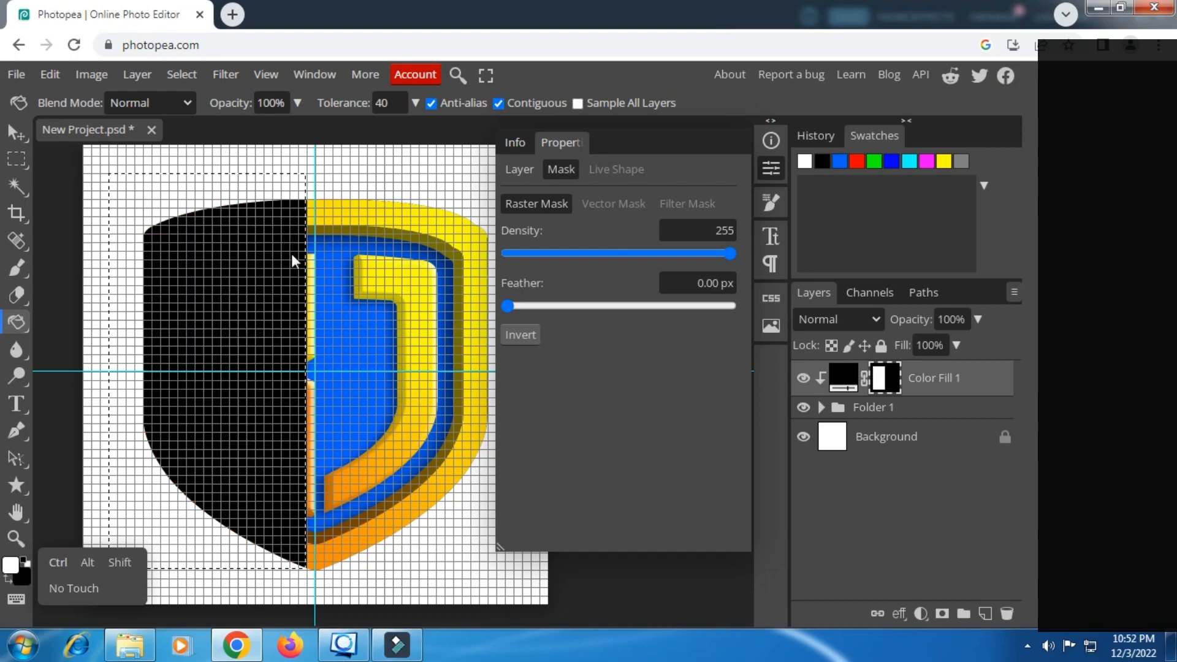
click(182, 74)
click(204, 127)
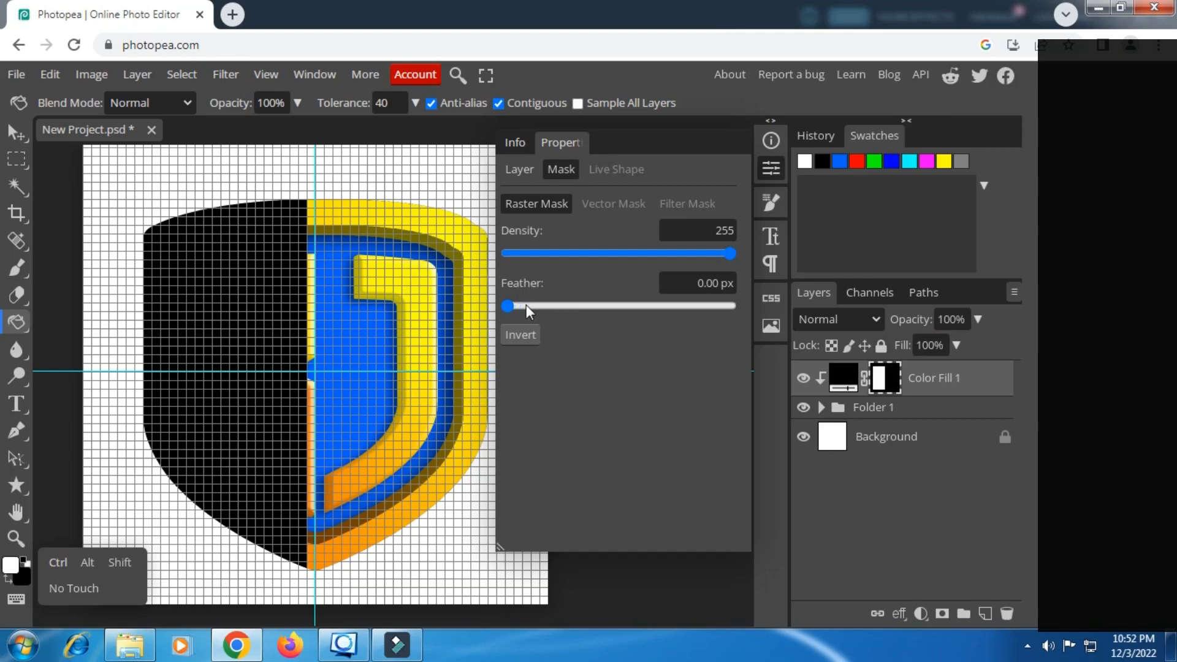
drag(531, 304, 613, 303)
- Set the Color Fill 1 layer to 27% opacity with the Multiply blend mode
click(971, 320)
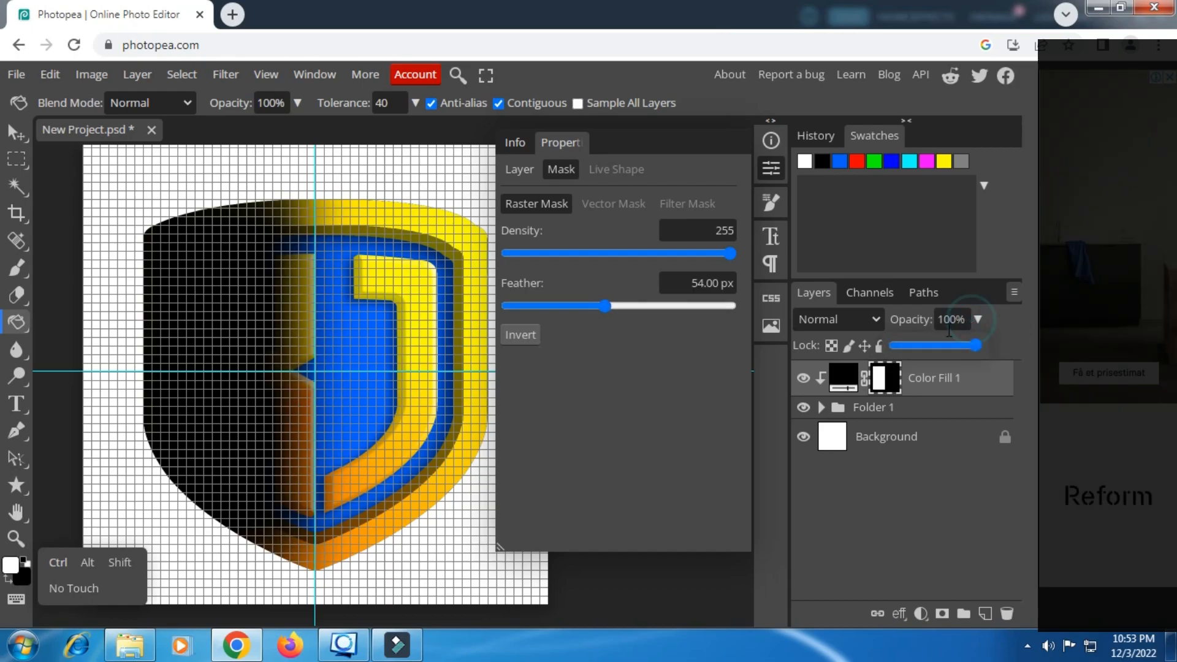
click(918, 345)
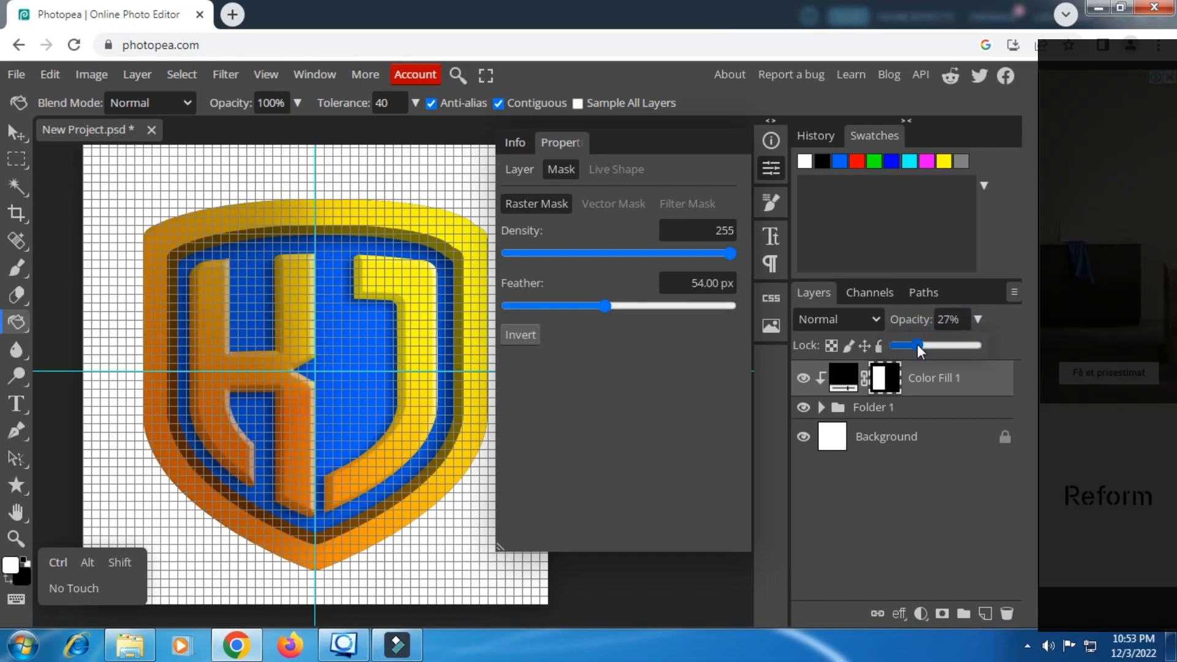
click(878, 318)
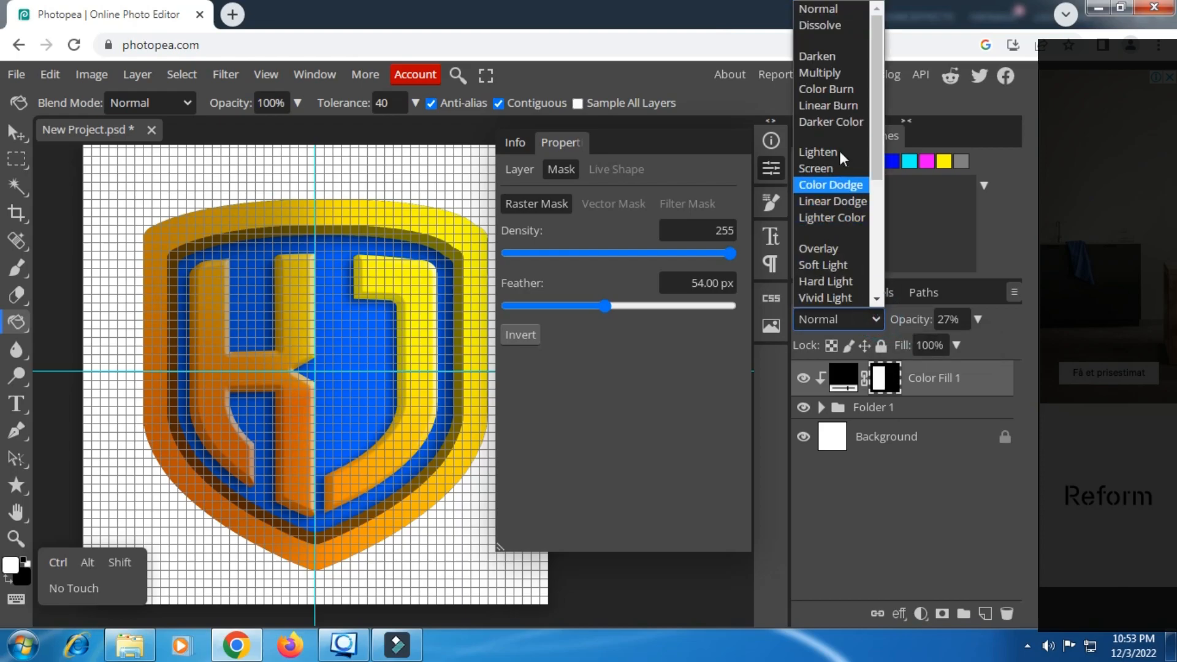
click(818, 74)
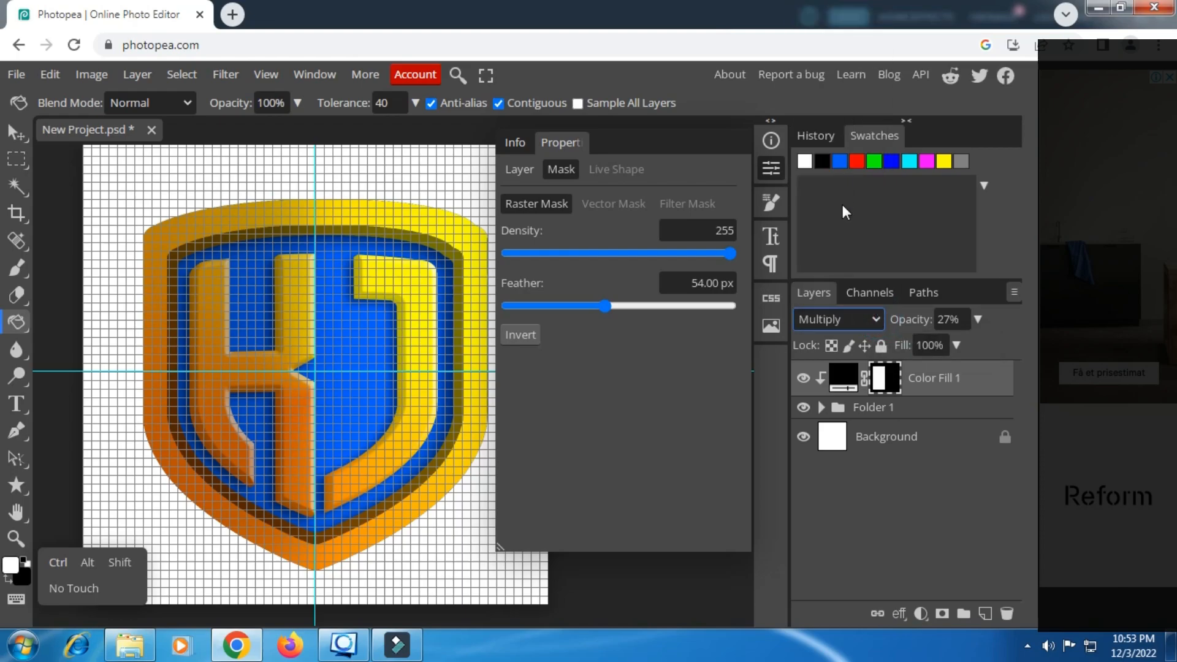
- Lower the Color Fill 1 layer's opacity to 17%
click(978, 320)
click(914, 346)
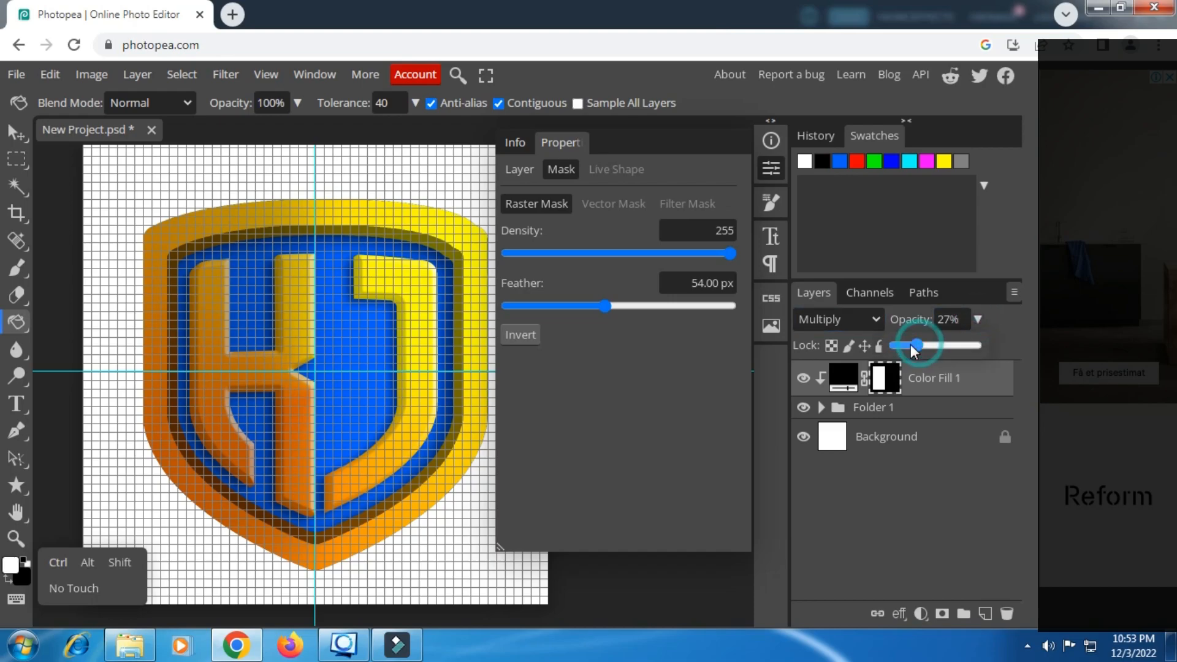
mouse_move(912, 344)
mouse_down()
mouse_move(897, 344)
mouse_move(915, 350)
mouse_up()
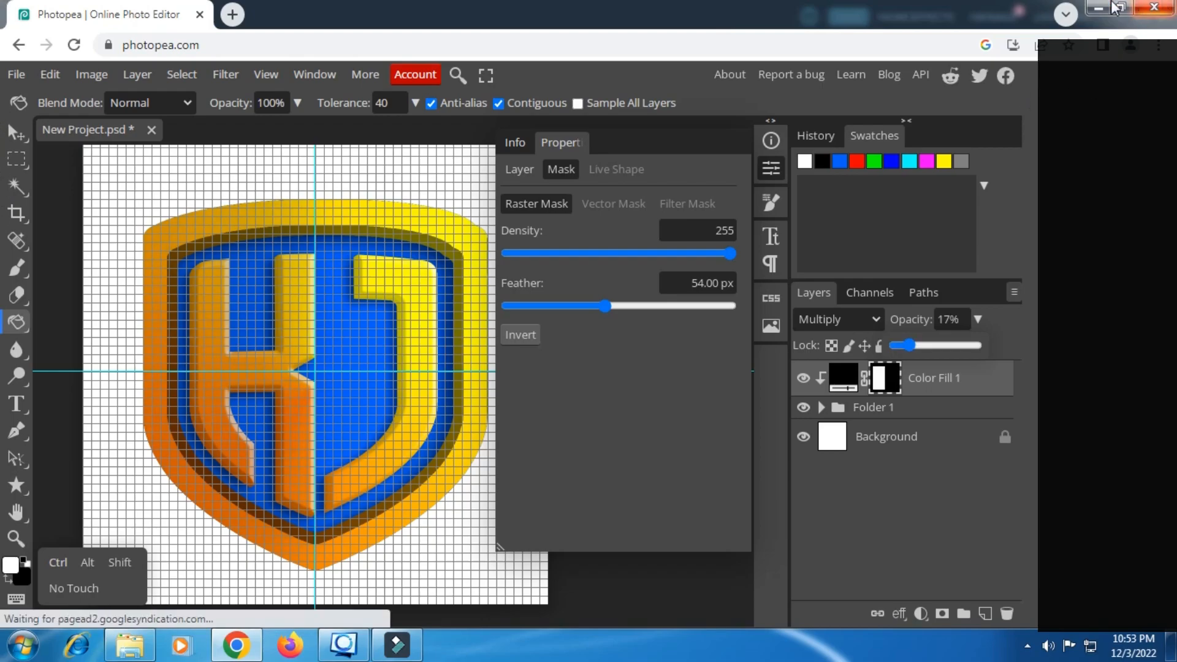
- Close the floating mask properties, hide the grid and clear all guides so the logo can be viewed unobstructed
click(771, 170)
scroll(403, 274, down, 3)
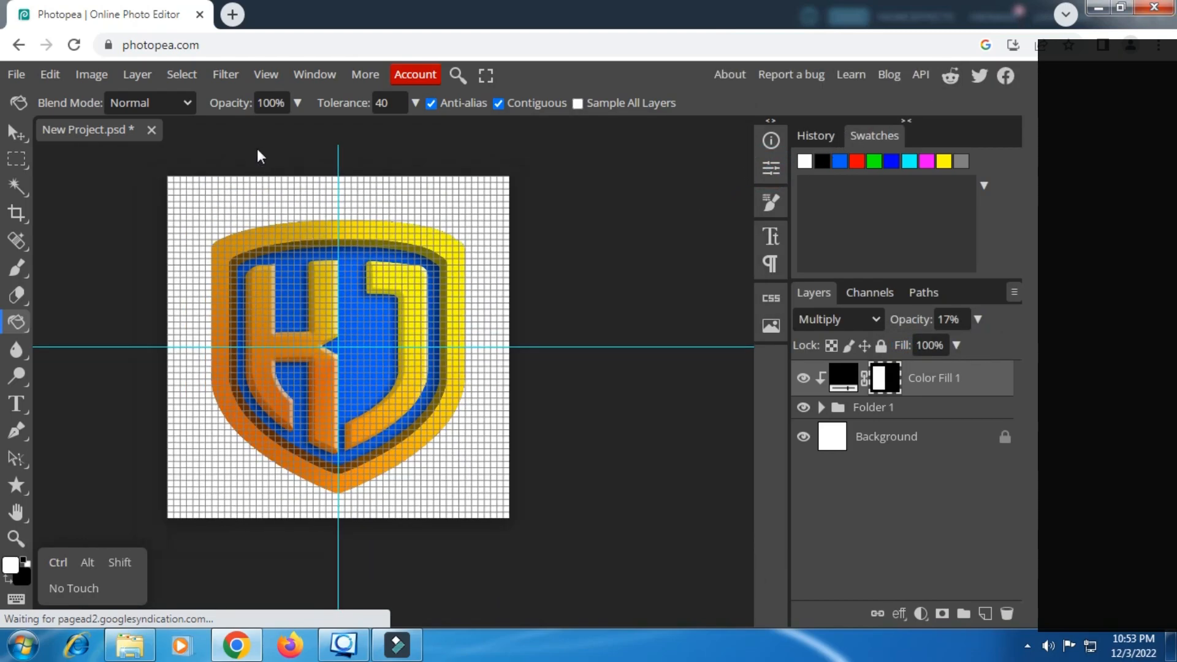
click(264, 76)
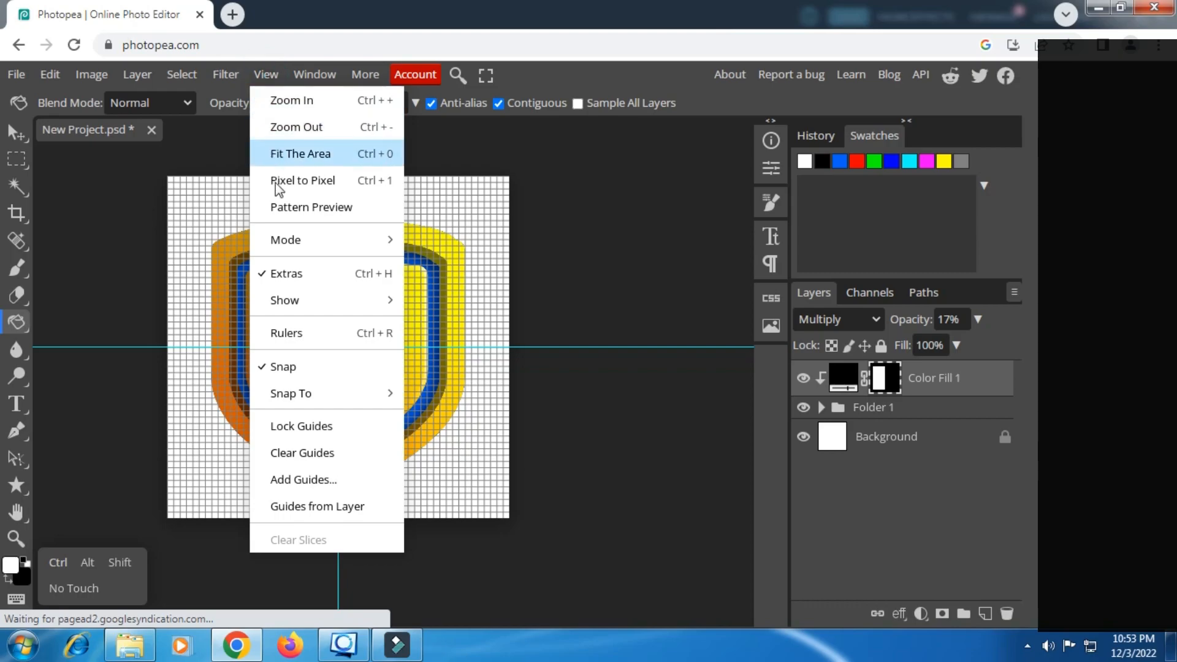
mouse_move(300, 300)
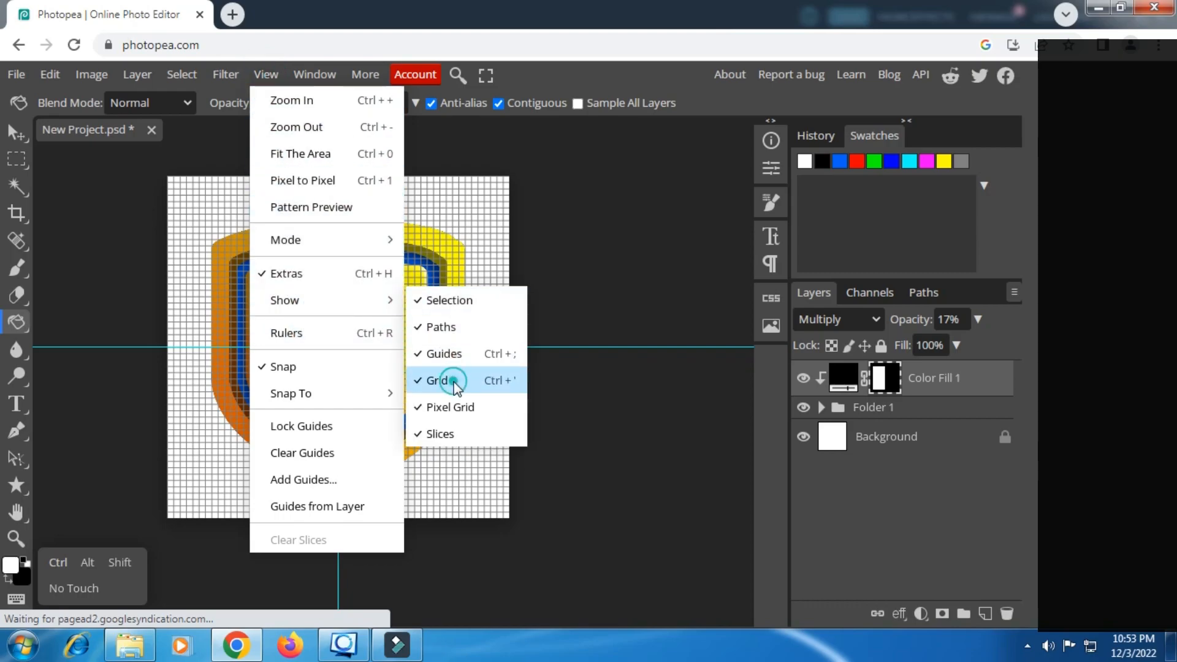
click(438, 381)
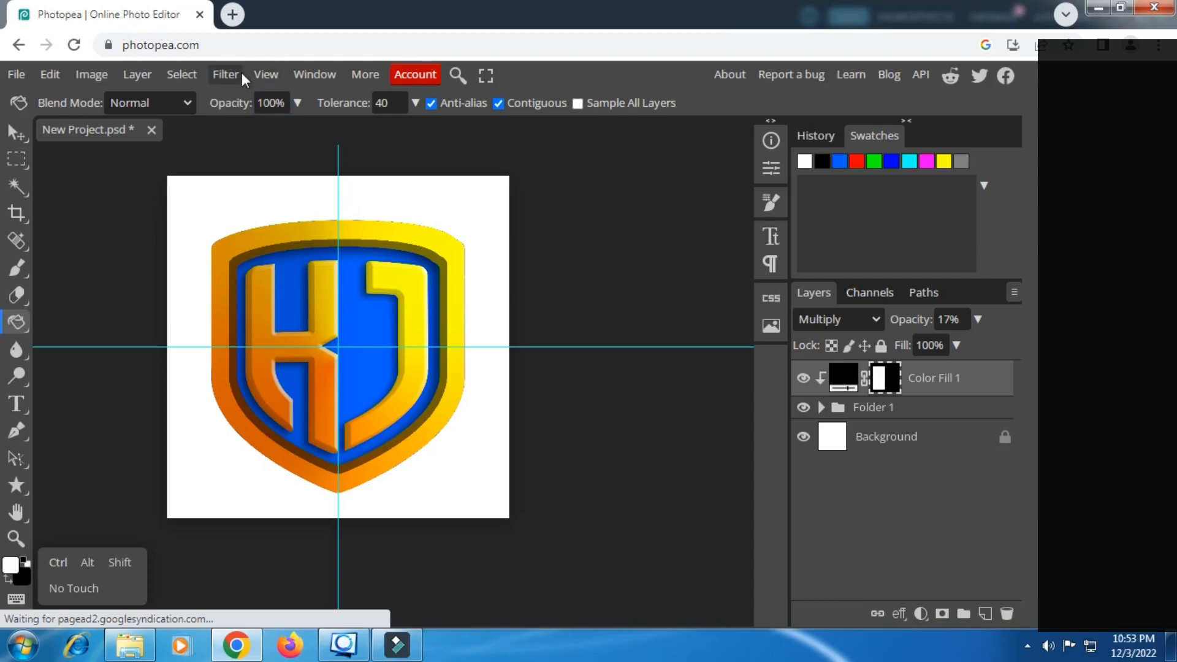
click(263, 75)
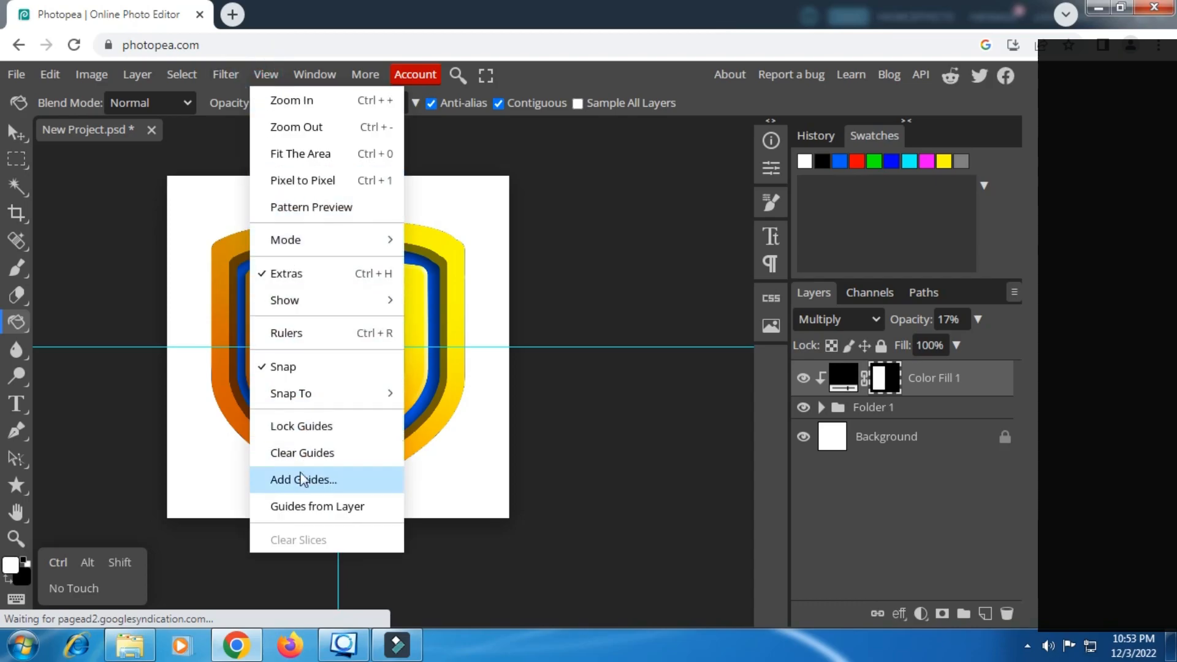
click(322, 454)
scroll(281, 307, up, 3)
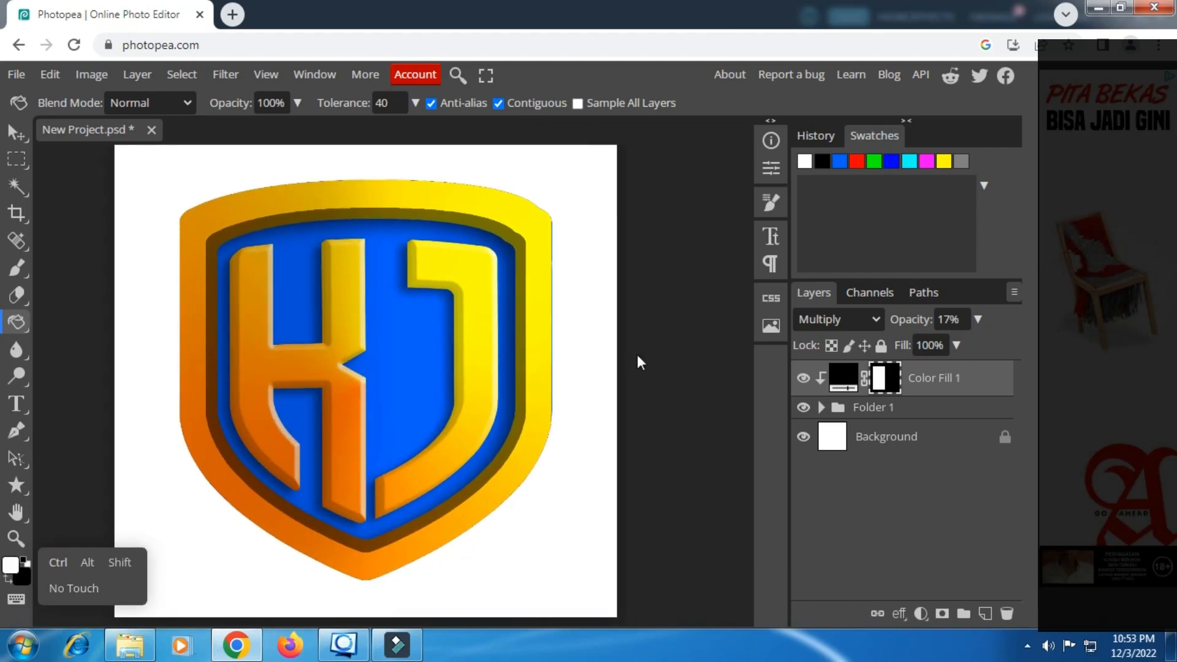
- Compare lighter shading strengths on the Color Fill 1 layer and set its opacity to 27%
click(979, 318)
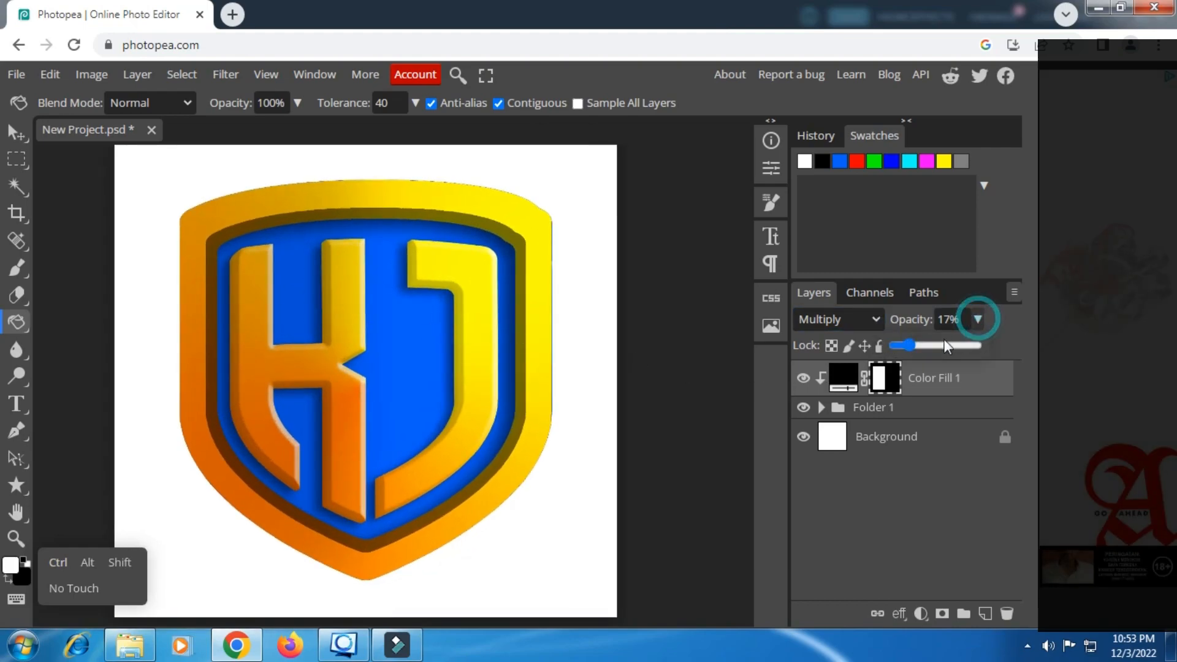
click(909, 342)
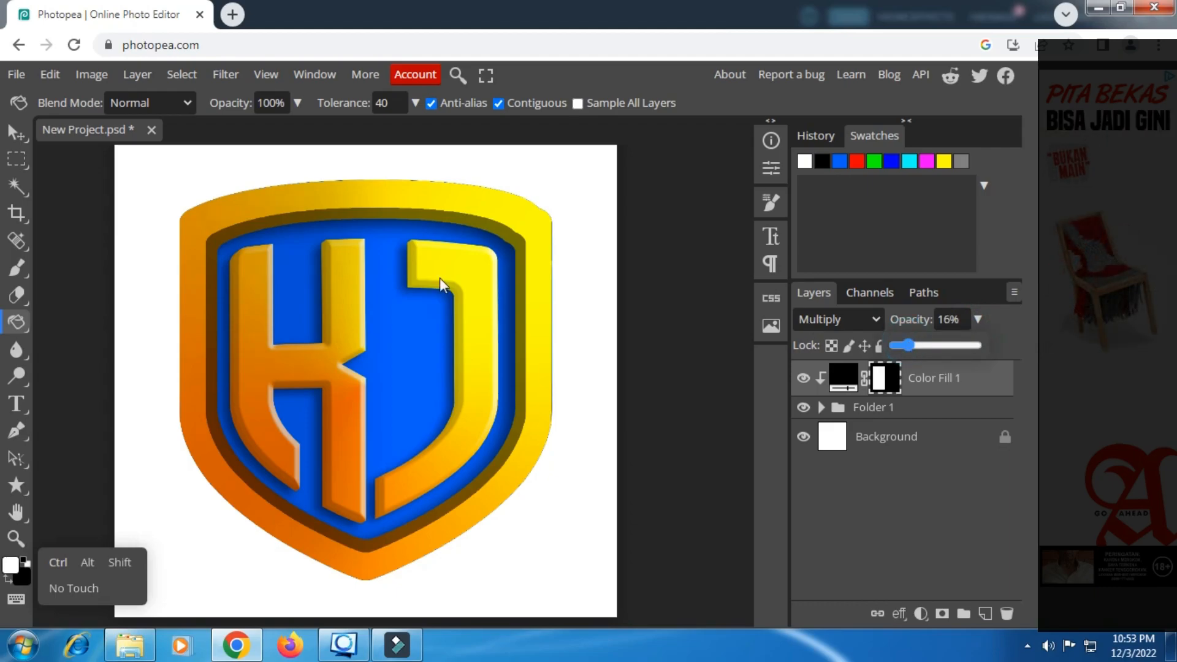
scroll(439, 278, down, 1)
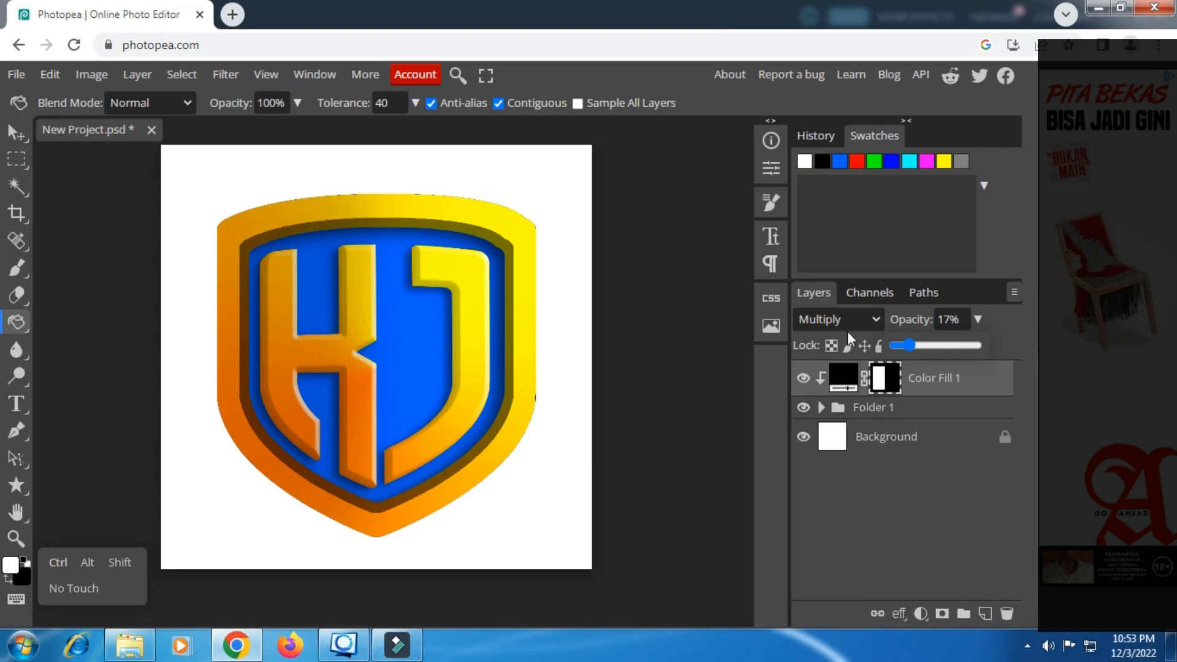
click(918, 342)
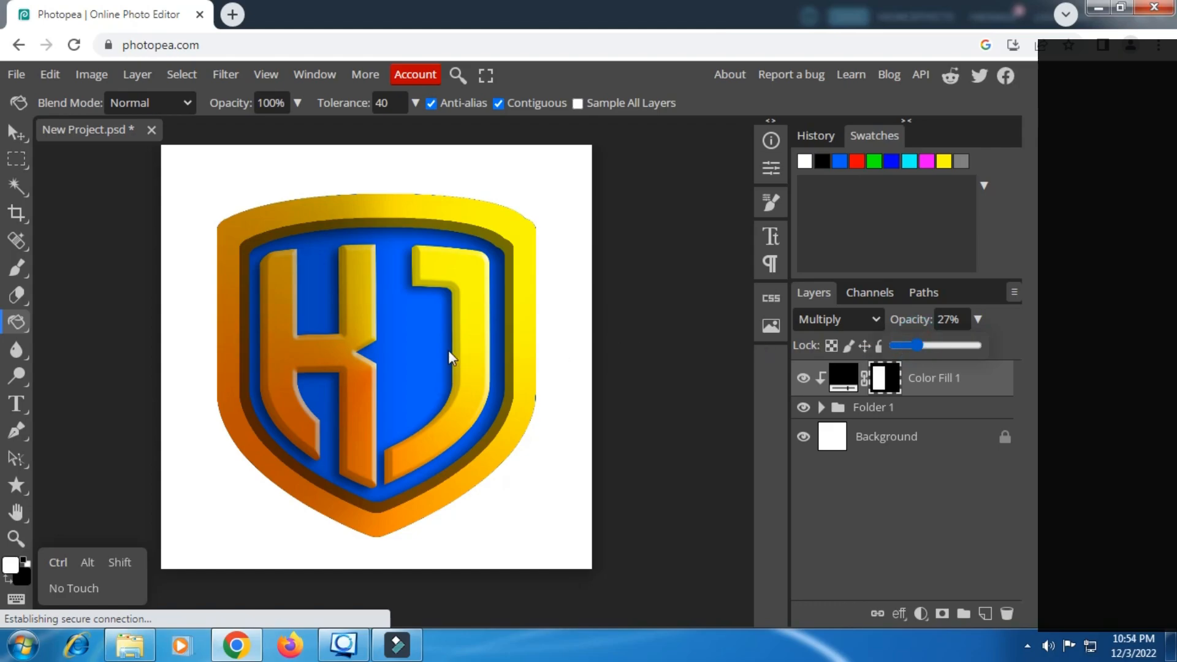
- Hide the Background layer for transparency and open the PNG export settings for the shield logo
click(803, 437)
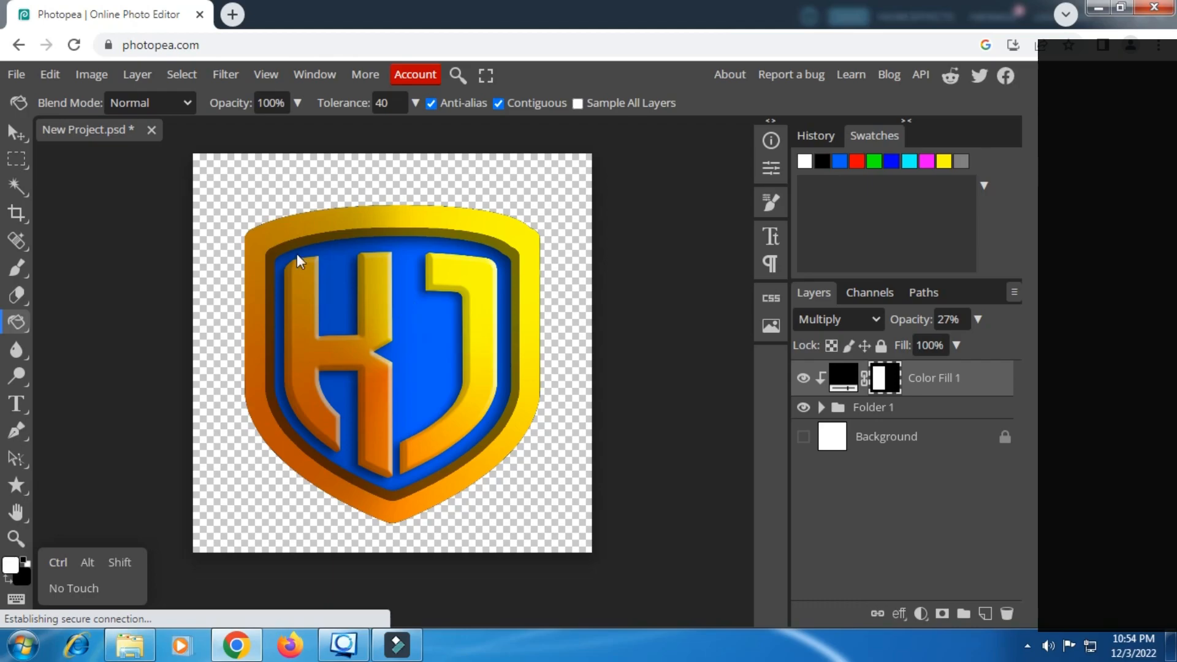
click(16, 74)
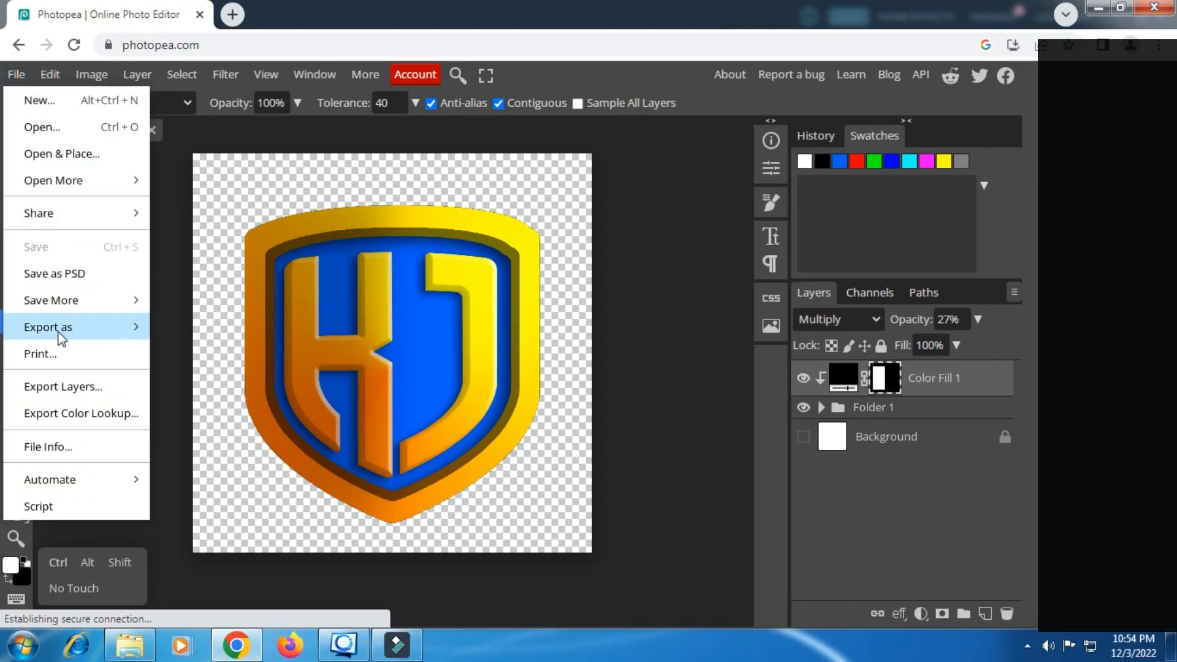
mouse_move(68, 336)
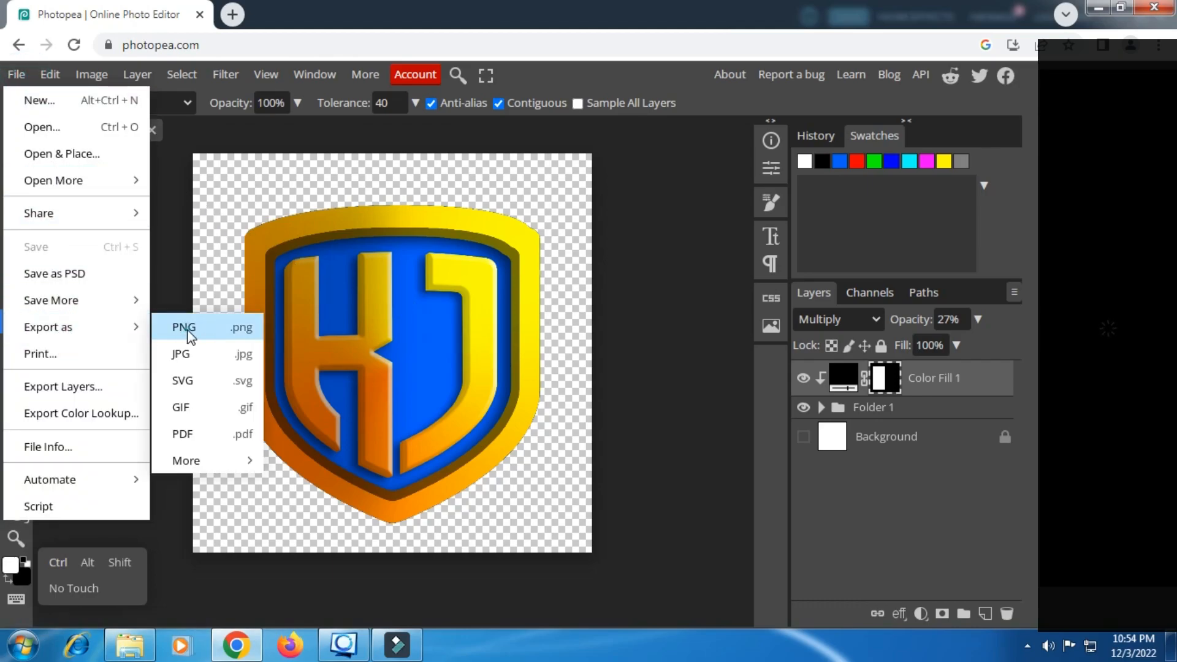
click(187, 331)
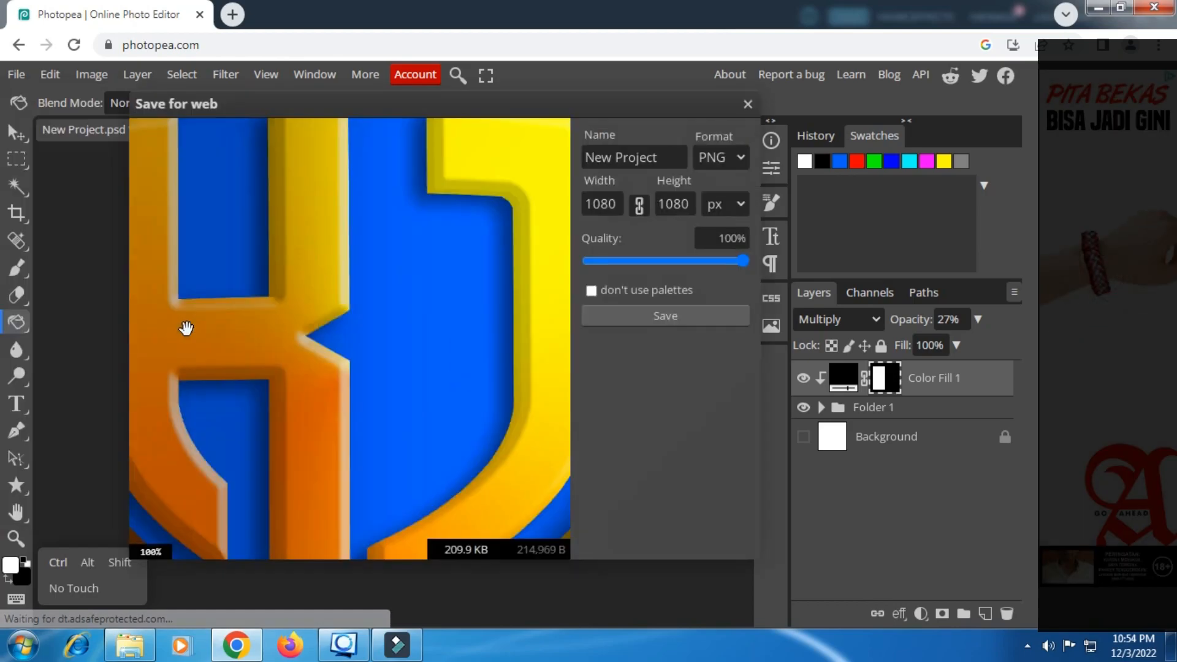